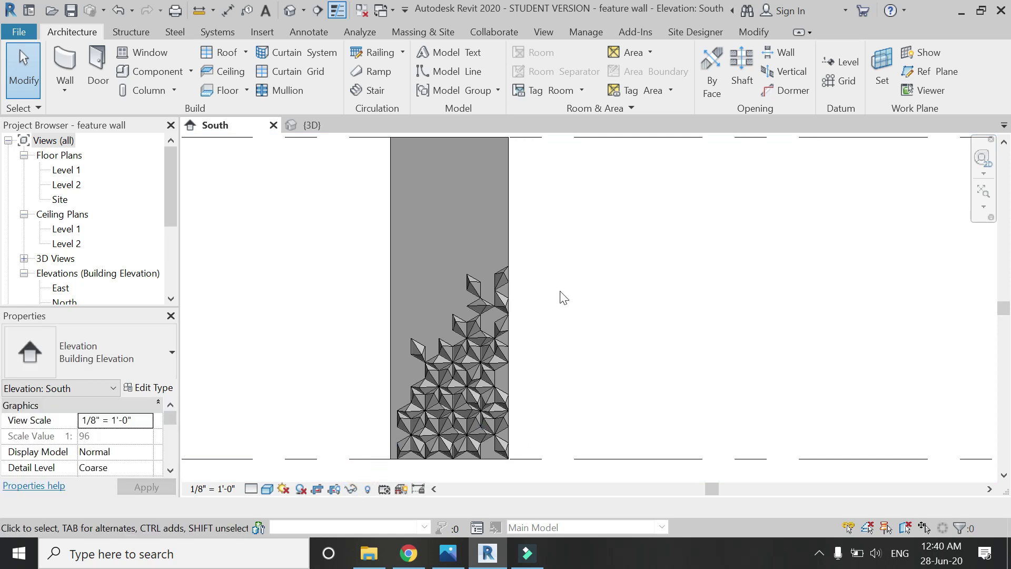
# Step: Examine the finished feature wall's faceted tiles in the 3D view, from the right side and in isometric
pyautogui.scroll(-1, 561, 295)
pyautogui.click(312, 125)
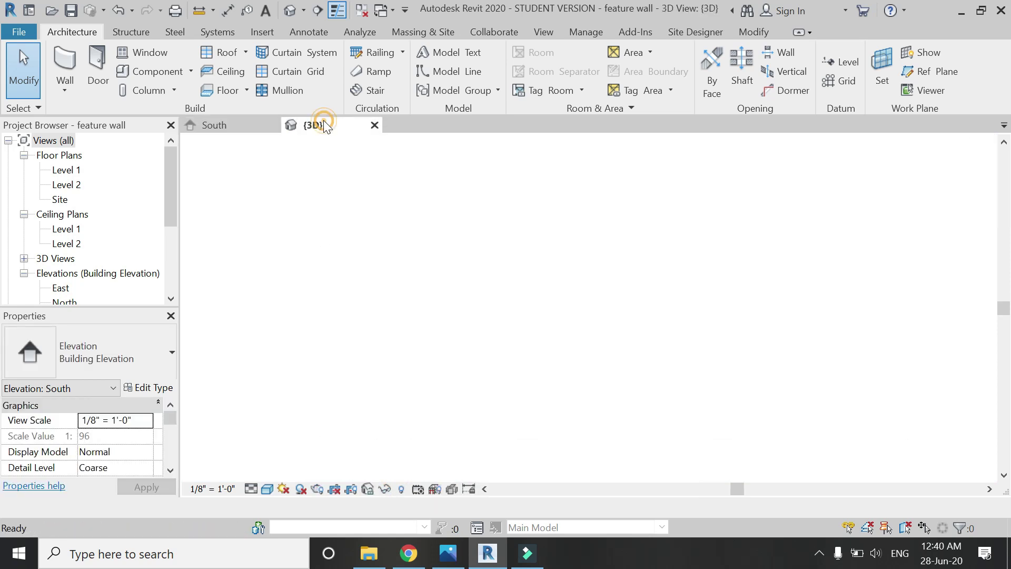
pyautogui.scroll(-3, 517, 347)
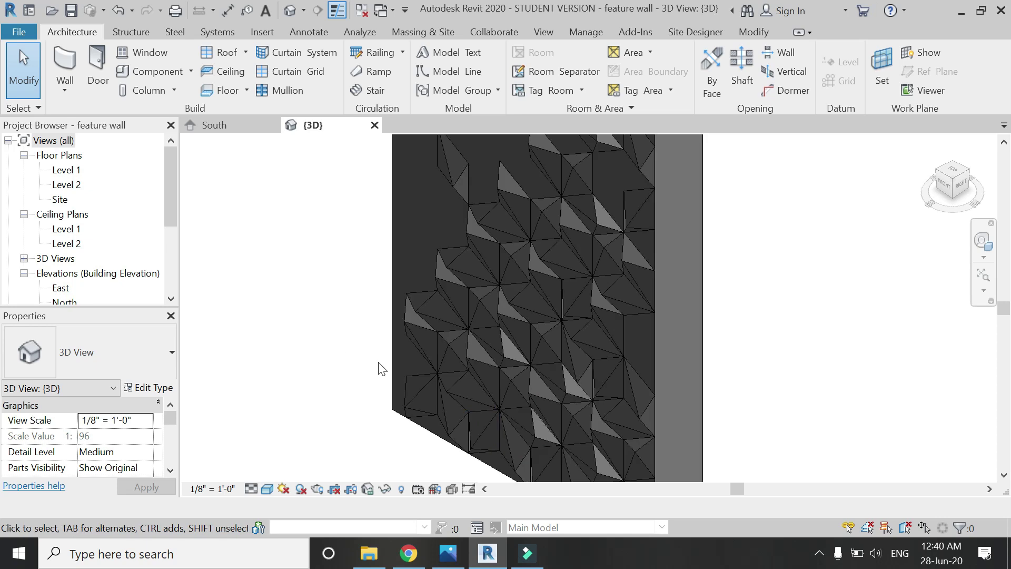
pyautogui.scroll(-1, 371, 366)
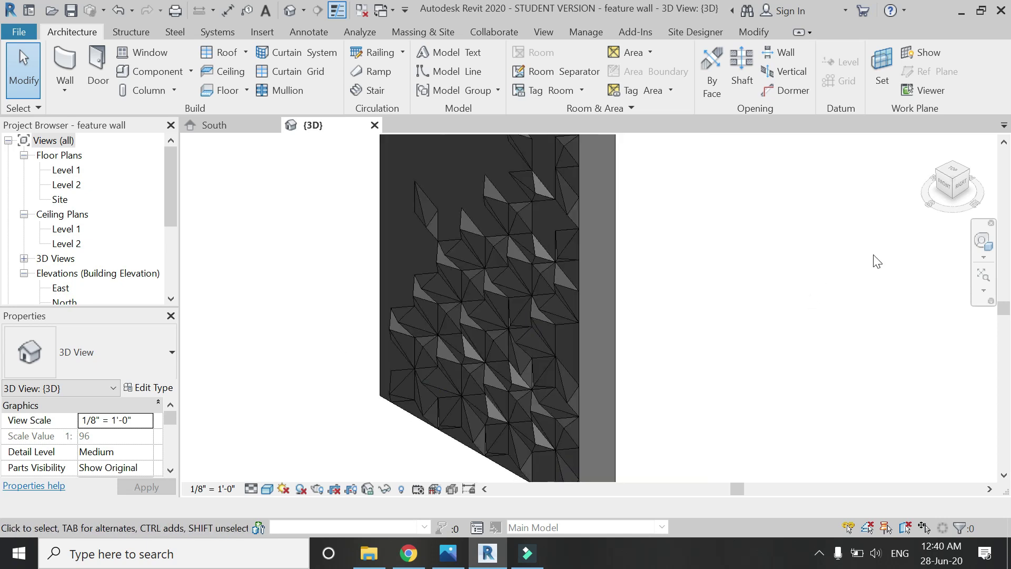
pyautogui.click(961, 187)
pyautogui.scroll(5, 634, 337)
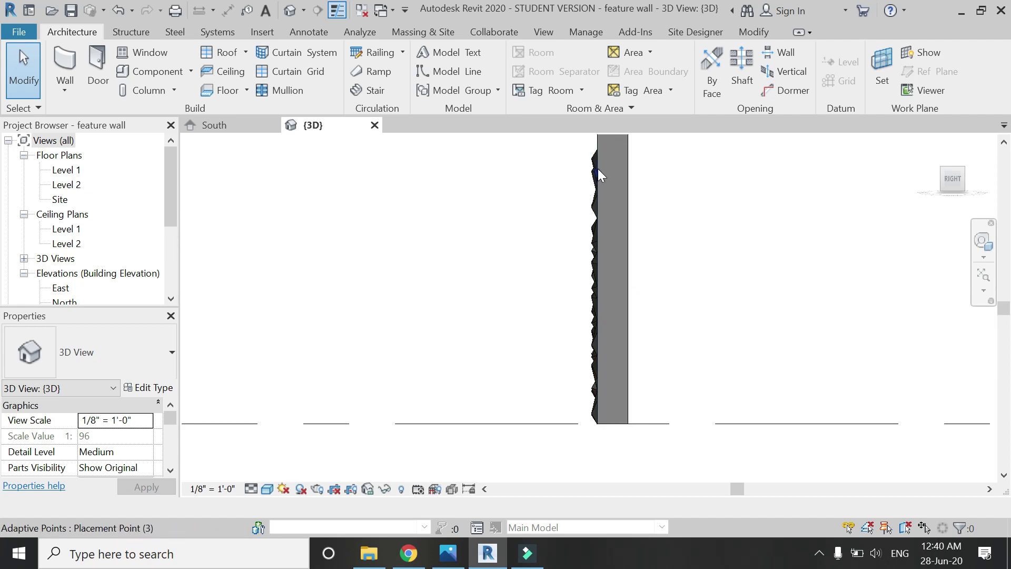
pyautogui.click(943, 174)
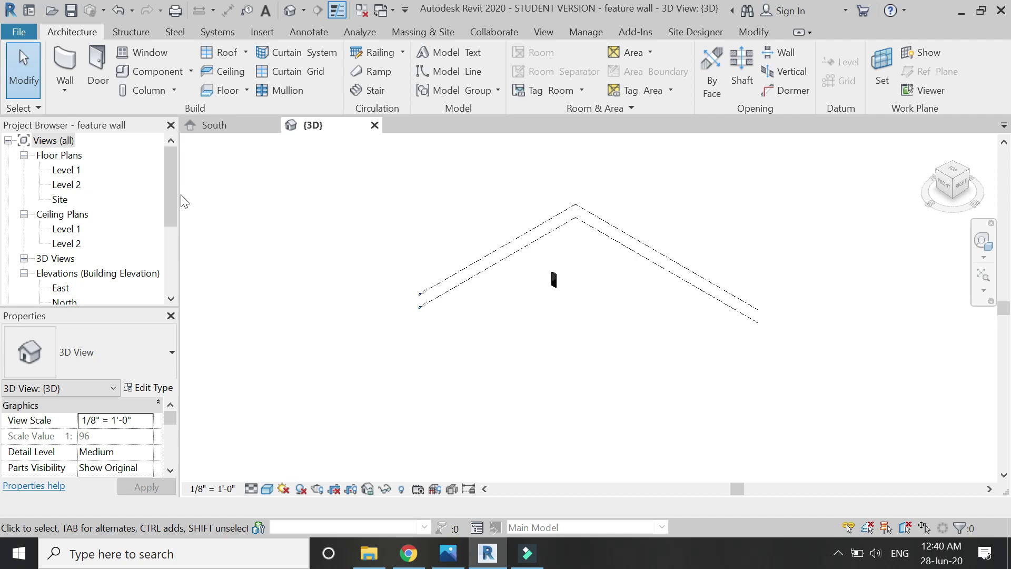
pyautogui.click(75, 170)
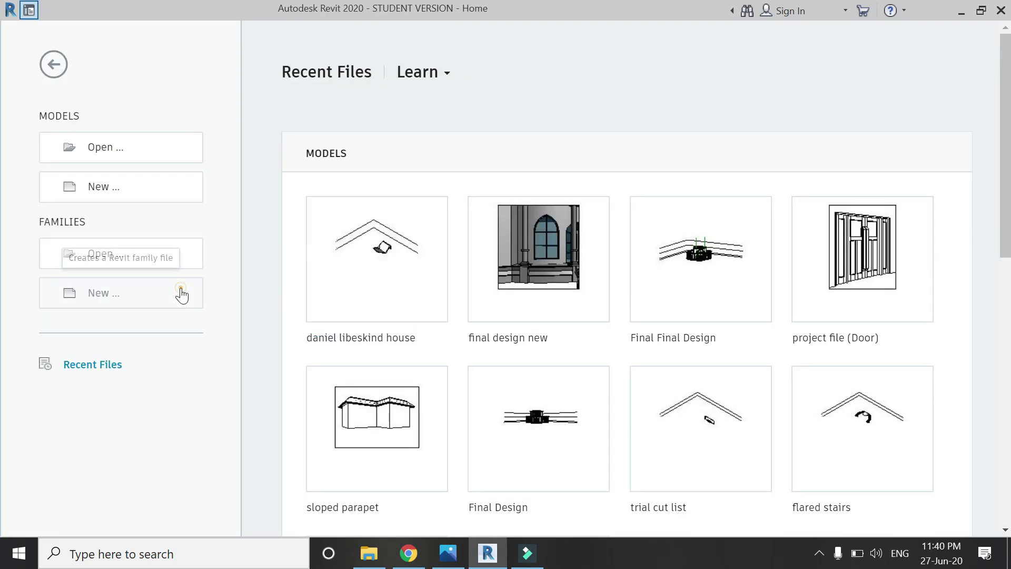
# Step: Create a new family from the Generic Model Adaptive template and open its Ref. Level floor plan
pyautogui.click(181, 294)
pyautogui.click(439, 290)
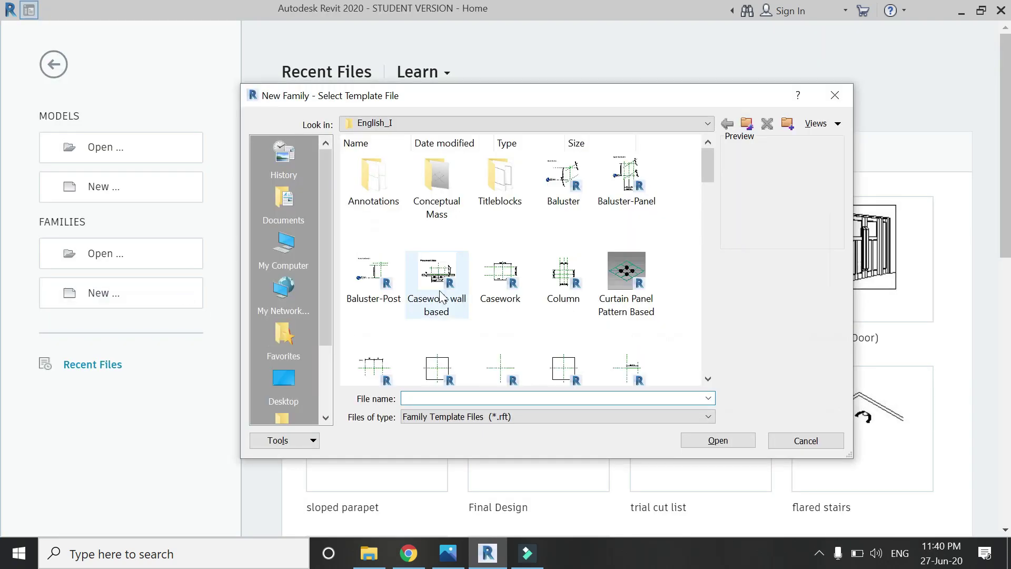
pyautogui.press('g')
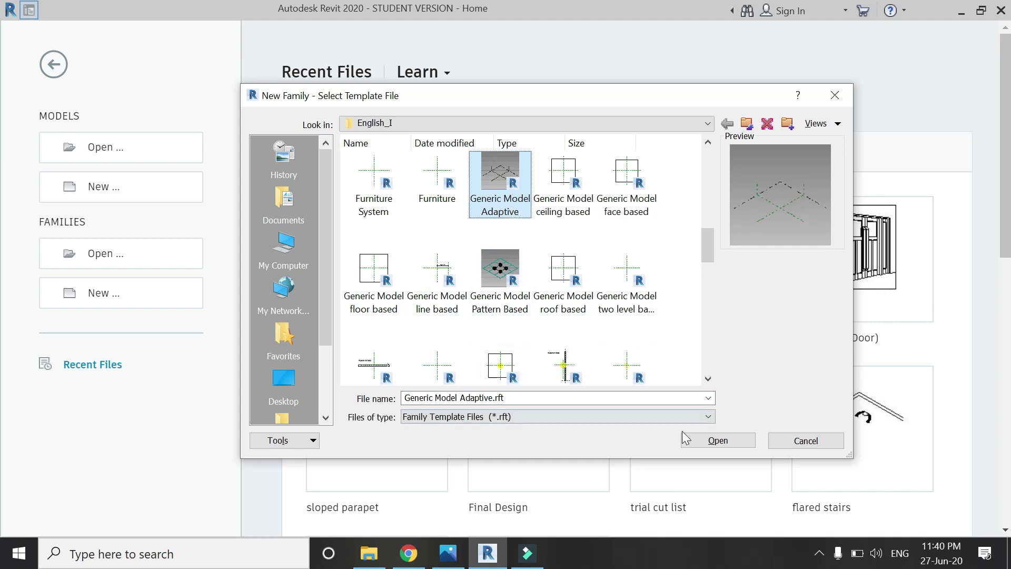
pyautogui.click(702, 441)
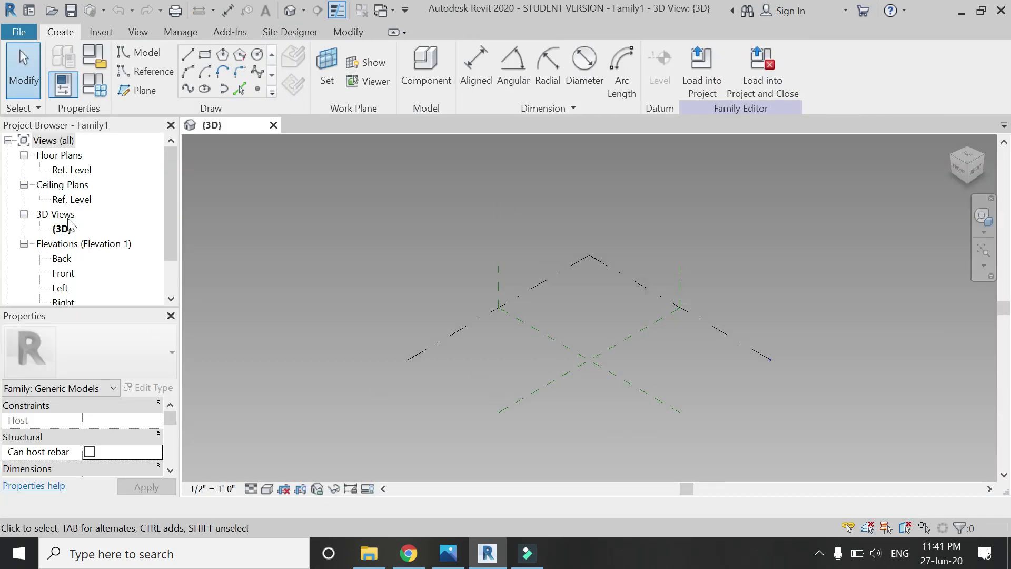
pyautogui.doubleClick(74, 170)
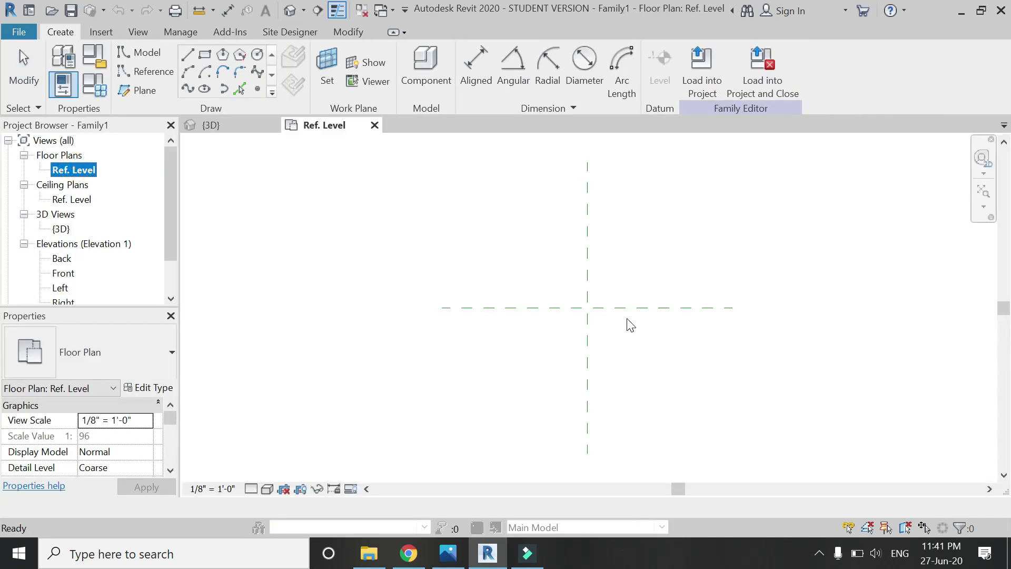
# Step: Draw a closed diamond of model lines centred on the reference plane intersection, with its left corner 1'-0" from the centre
pyautogui.click(191, 54)
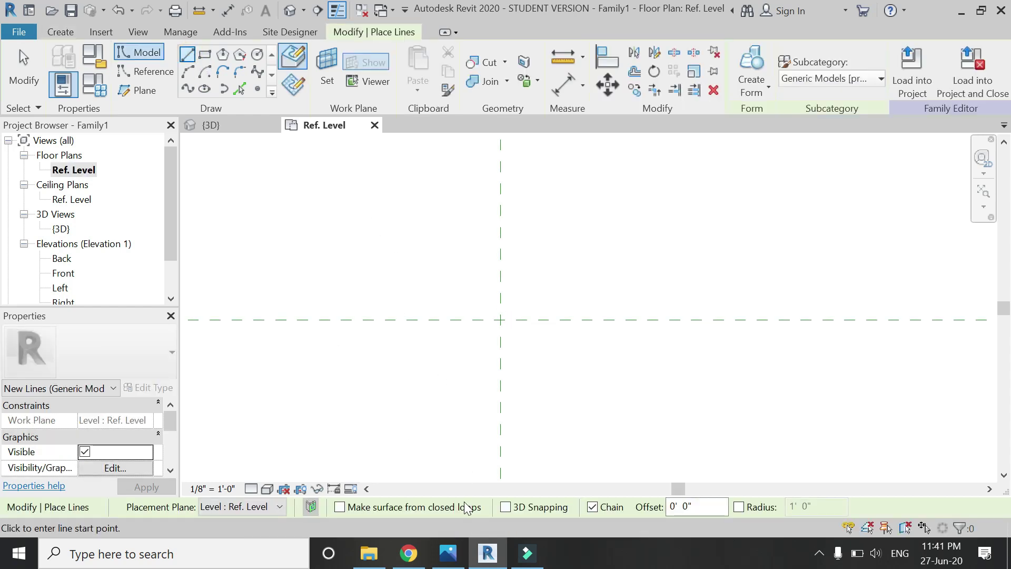
pyautogui.click(454, 551)
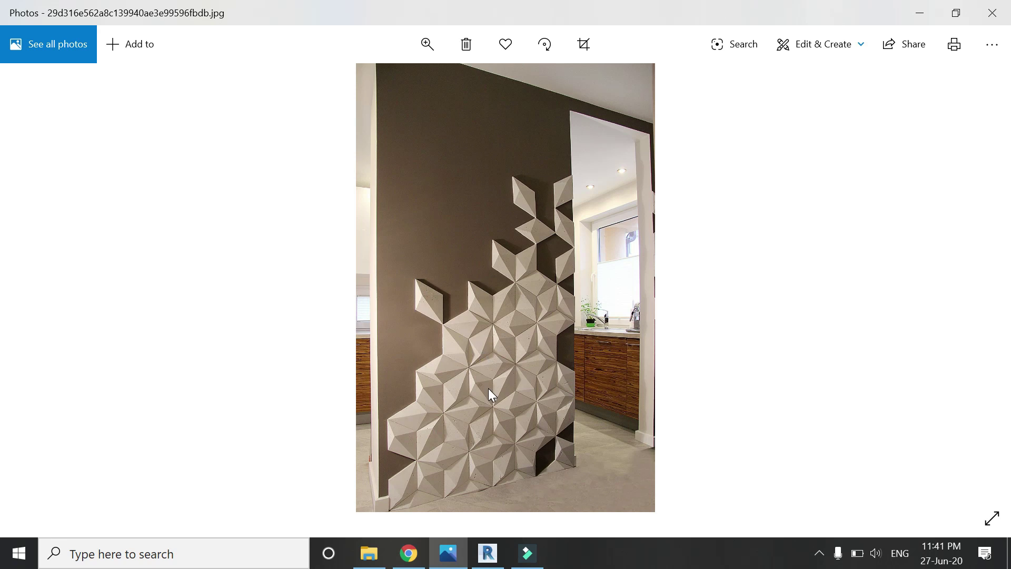
pyautogui.click(448, 554)
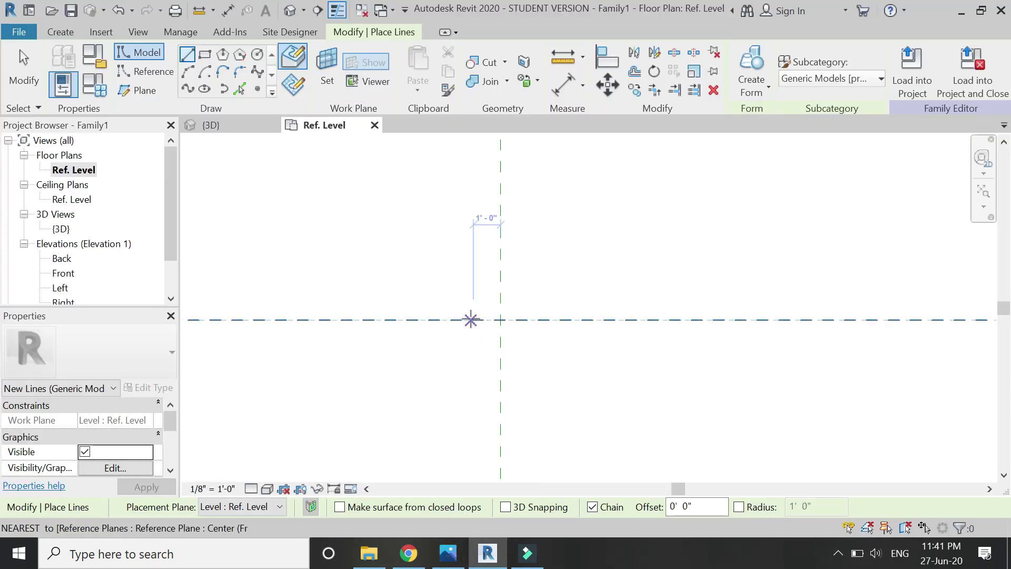
pyautogui.click(471, 319)
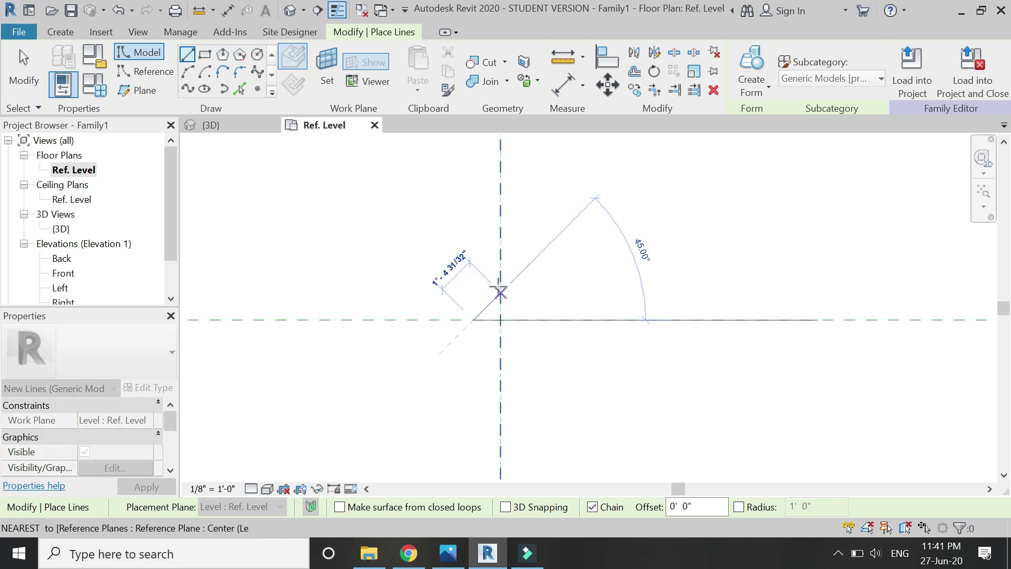
pyautogui.click(499, 292)
pyautogui.click(527, 319)
pyautogui.click(501, 347)
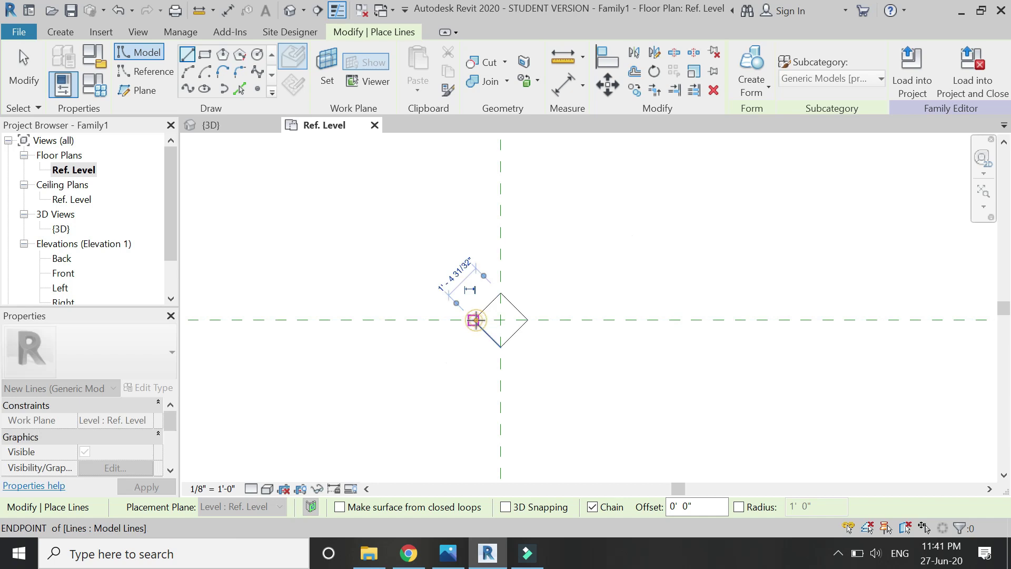
pyautogui.click(471, 320)
pyautogui.press('Escape')
pyautogui.press('Escape')
# Step: Stretch the diamond's lower corner downward along the vertical reference plane to form a kite shape
pyautogui.press('Tab')
pyautogui.click(502, 353)
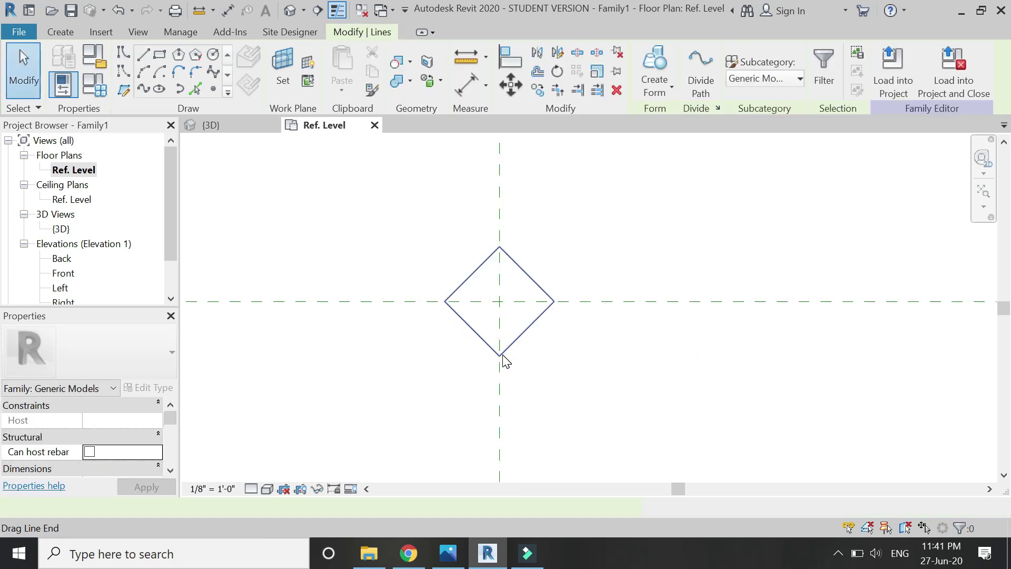
pyautogui.moveTo(499, 356); pyautogui.dragTo(501, 397)
pyautogui.press('Escape')
pyautogui.press('Tab')
pyautogui.click(479, 274)
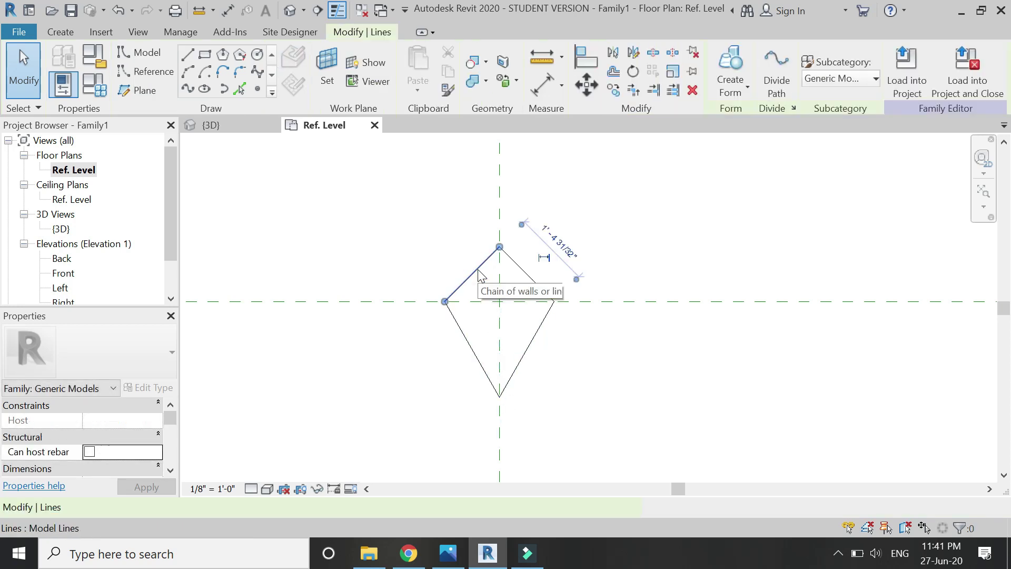
pyautogui.press('Escape')
pyautogui.scroll(-2, 539, 335)
pyautogui.press('Tab')
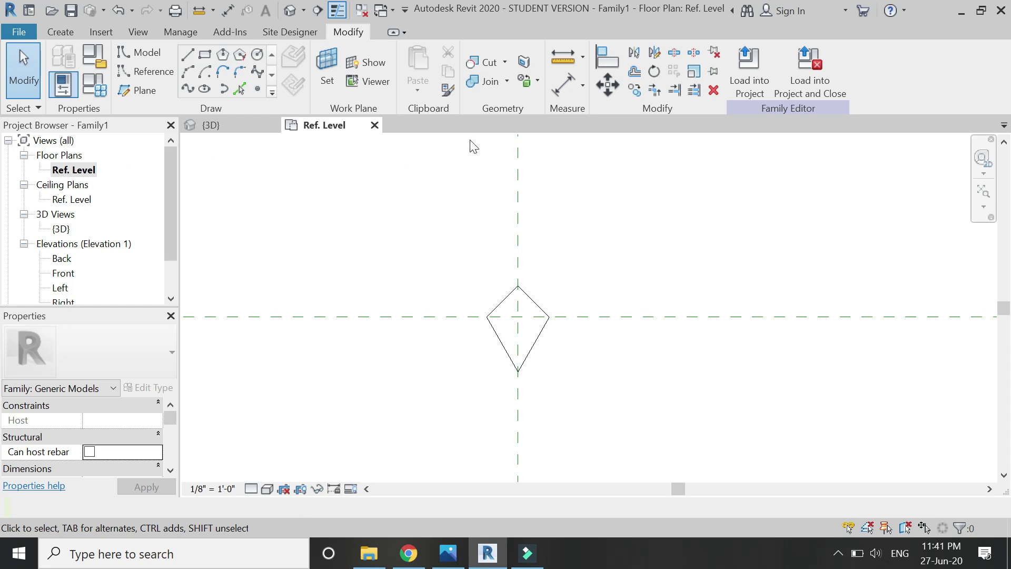
# Step: Place reference points on the four corners of the kite, drawing on the Ref. Level work plane
pyautogui.click(258, 89)
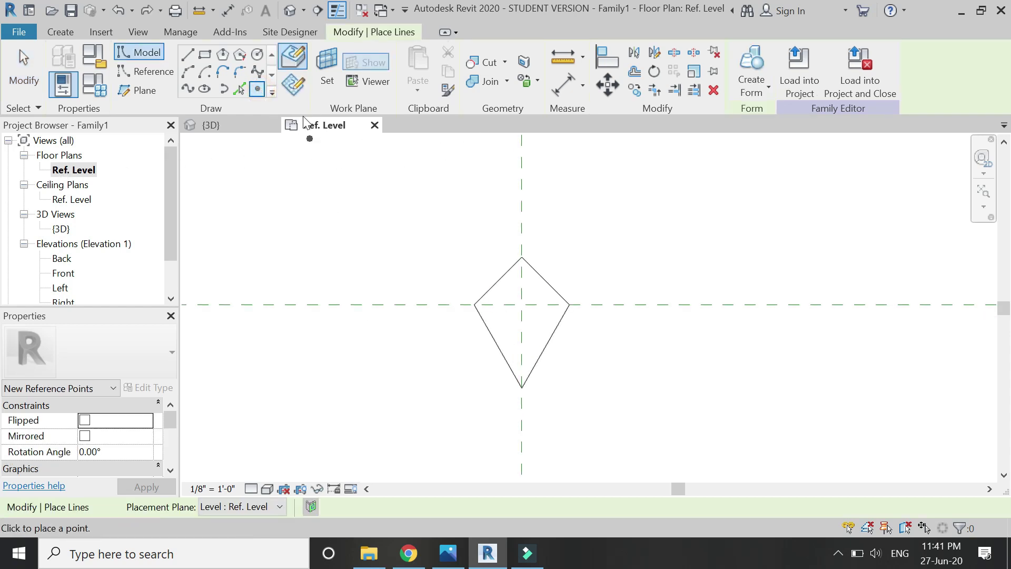
pyautogui.click(295, 91)
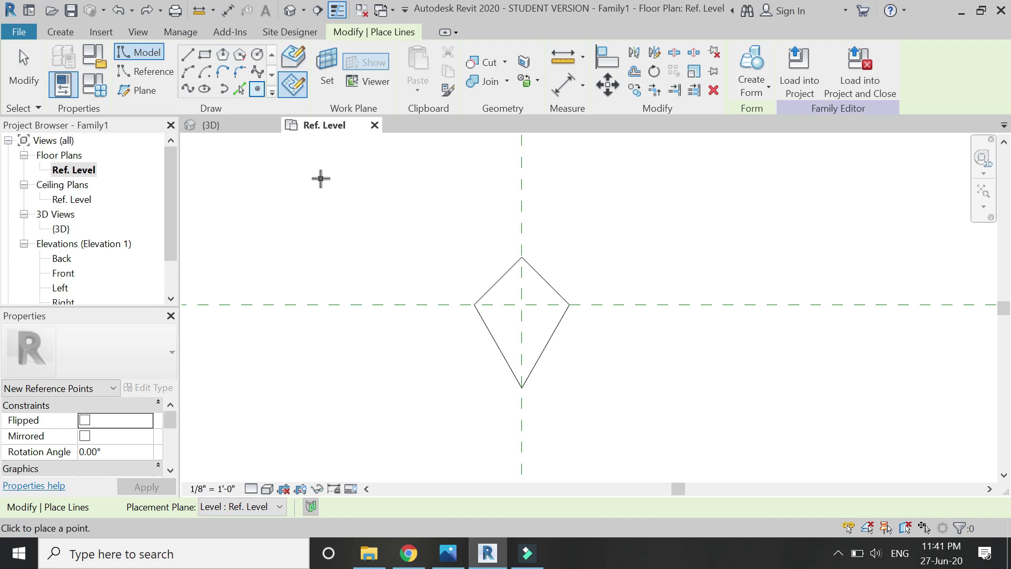
pyautogui.click(474, 304)
pyautogui.click(522, 257)
pyautogui.click(569, 304)
pyautogui.click(522, 388)
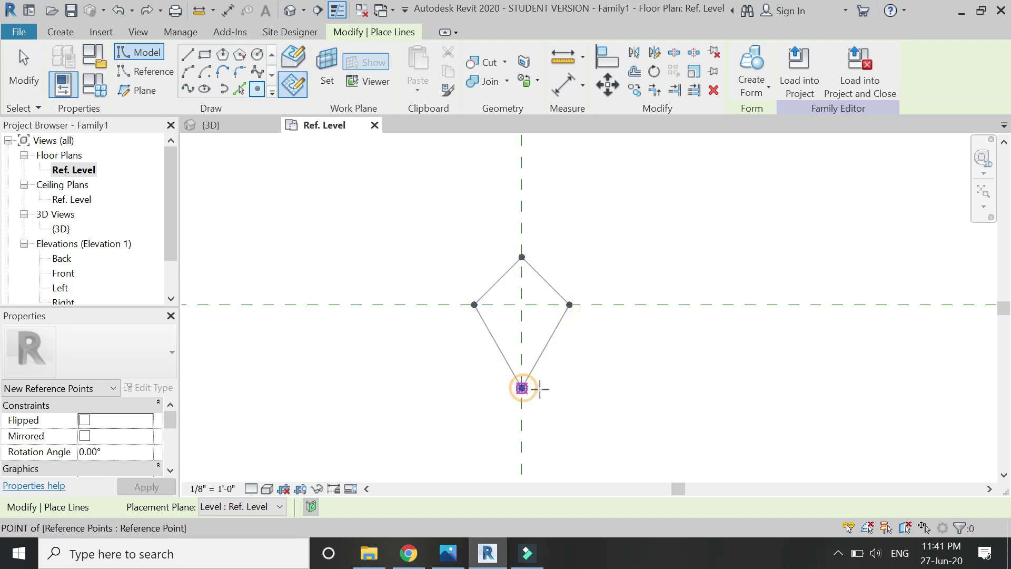
pyautogui.press('Escape')
pyautogui.press('Escape')
# Step: Delete the chain of four model lines forming the kite outline
pyautogui.press('Tab')
pyautogui.click(495, 290)
pyautogui.press('Delete')
# Step: Make the four corner reference points adaptive, selecting them clockwise from the left one
pyautogui.click(474, 304)
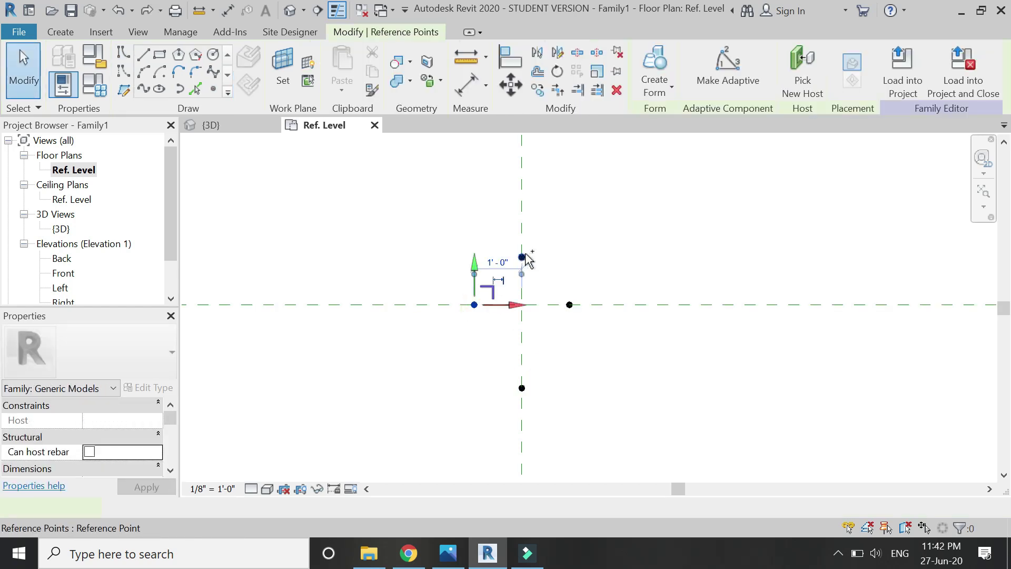
pyautogui.keyDown('ctrl'); pyautogui.click(521, 257); pyautogui.keyUp('ctrl')
pyautogui.keyDown('ctrl'); pyautogui.click(569, 305); pyautogui.keyUp('ctrl')
pyautogui.keyDown('ctrl'); pyautogui.click(522, 388); pyautogui.keyUp('ctrl')
pyautogui.click(727, 69)
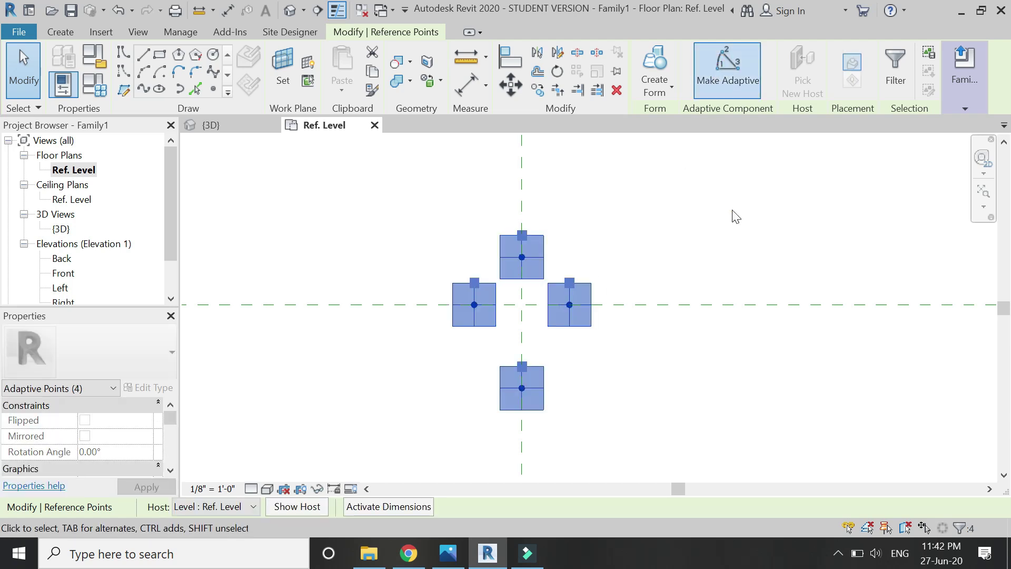
pyautogui.click(736, 216)
pyautogui.scroll(2, 646, 277)
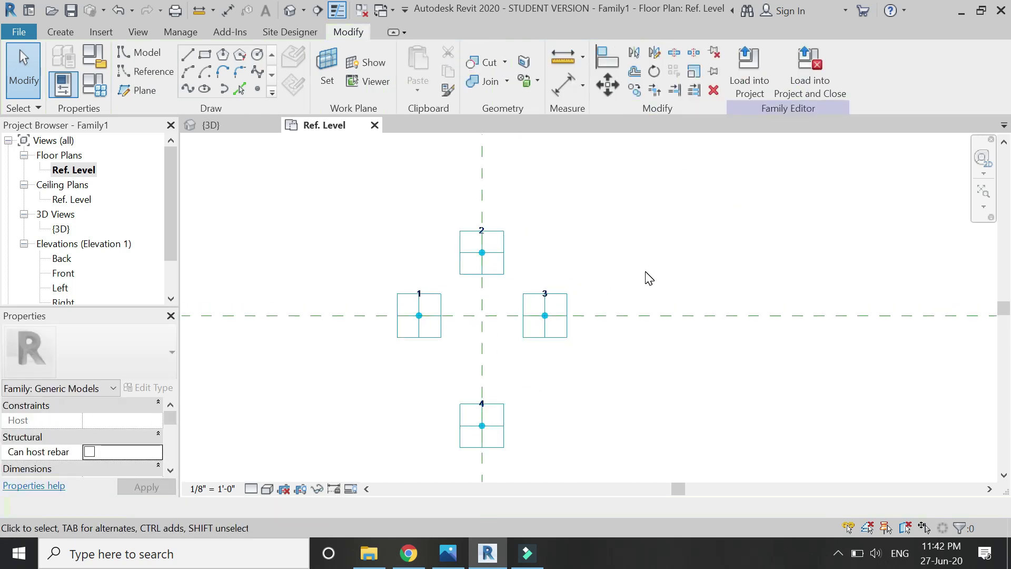
# Step: Place a reference point at the intersection of the two centre reference planes
pyautogui.click(258, 91)
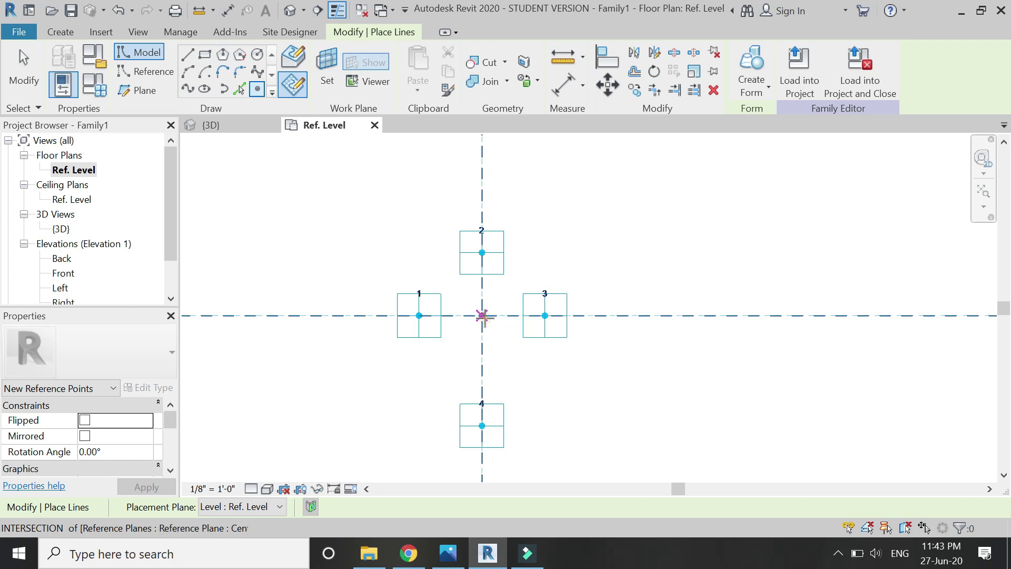
pyautogui.click(482, 316)
pyautogui.press('Escape')
pyautogui.press('Escape')
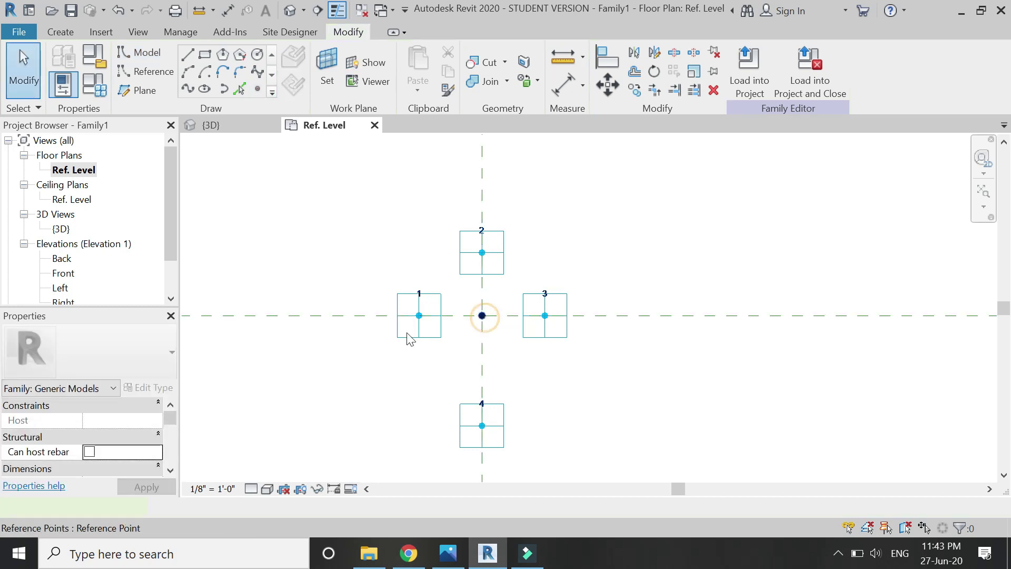
# Step: Set the centre reference point's offset from the Ref. Level to 0' 4"
pyautogui.click(410, 340)
pyautogui.scroll(-3, 129, 453)
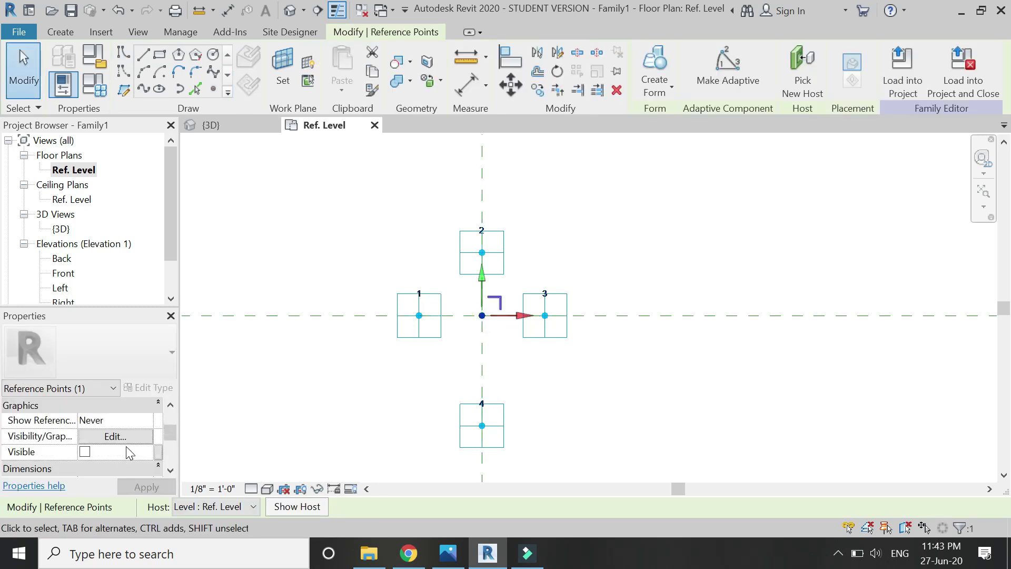
pyautogui.scroll(-1, 129, 453)
pyautogui.scroll(-2, 129, 453)
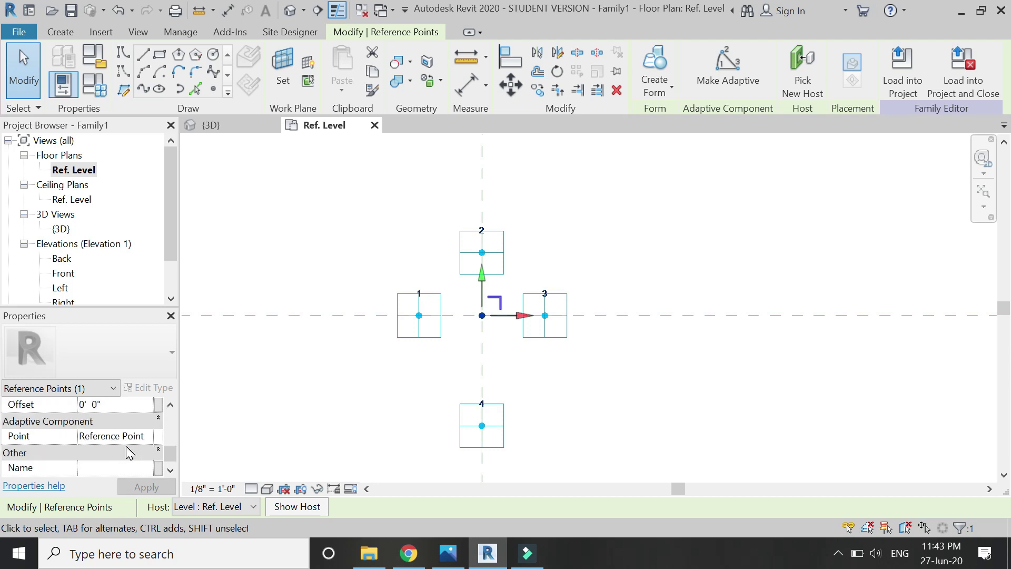
pyautogui.click(92, 403)
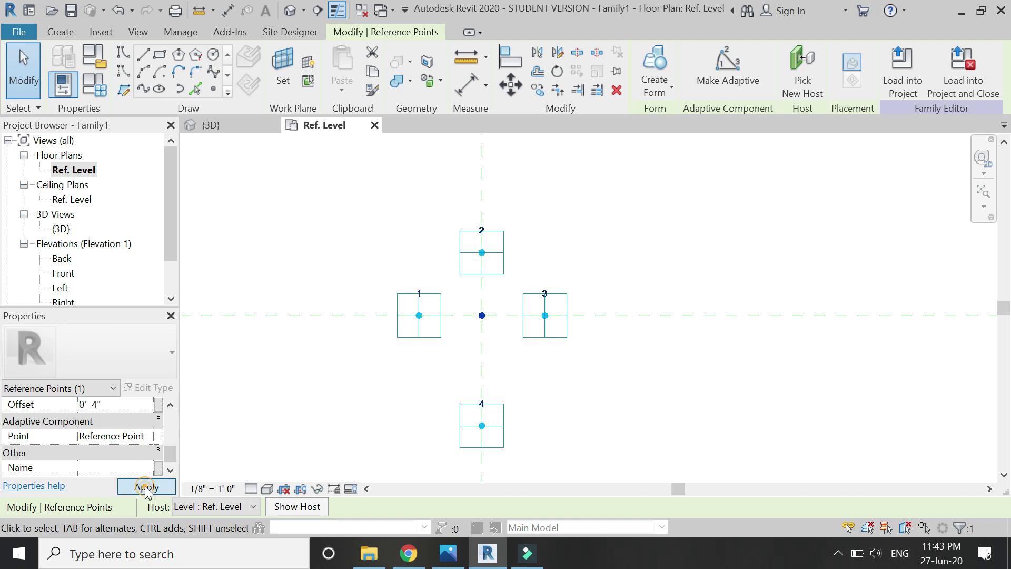
pyautogui.click(146, 487)
pyautogui.press('Escape')
# Step: In the 3D view, draw a closed triangle of 3D-snapped model lines through adaptive point 4, the raised centre point and adaptive point 3
pyautogui.click(290, 11)
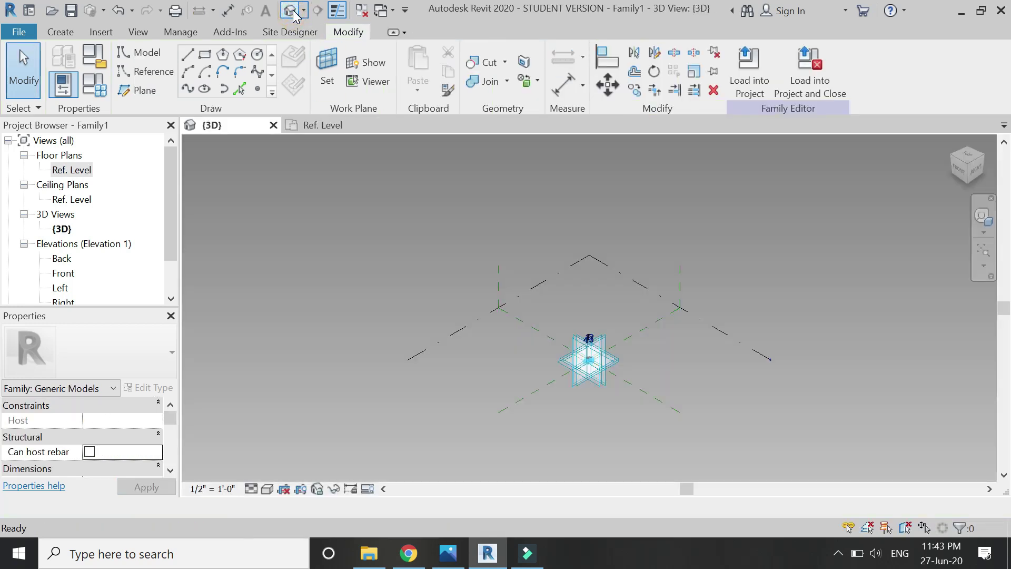
pyautogui.scroll(5, 737, 357)
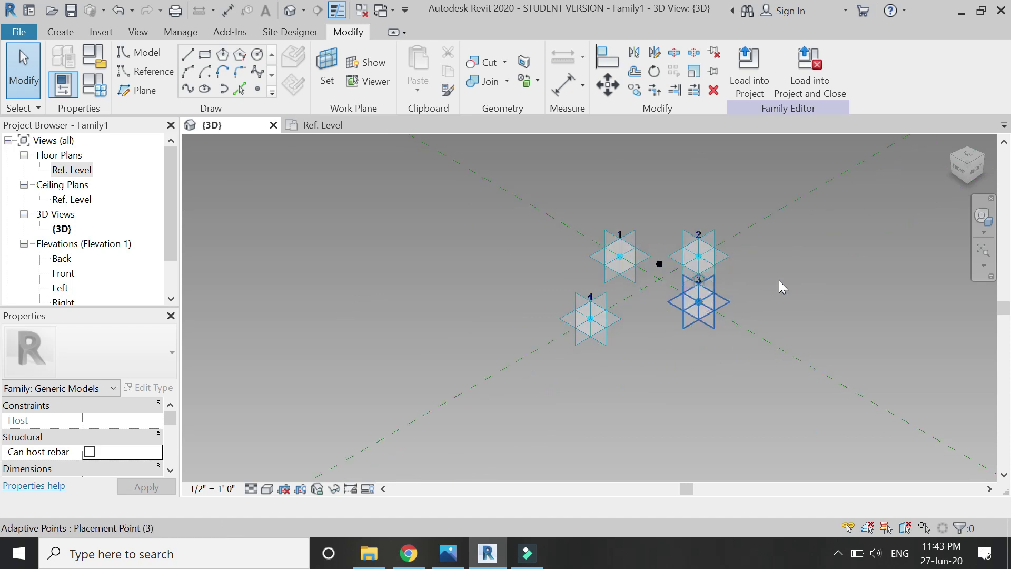
pyautogui.scroll(3, 783, 287)
pyautogui.click(188, 56)
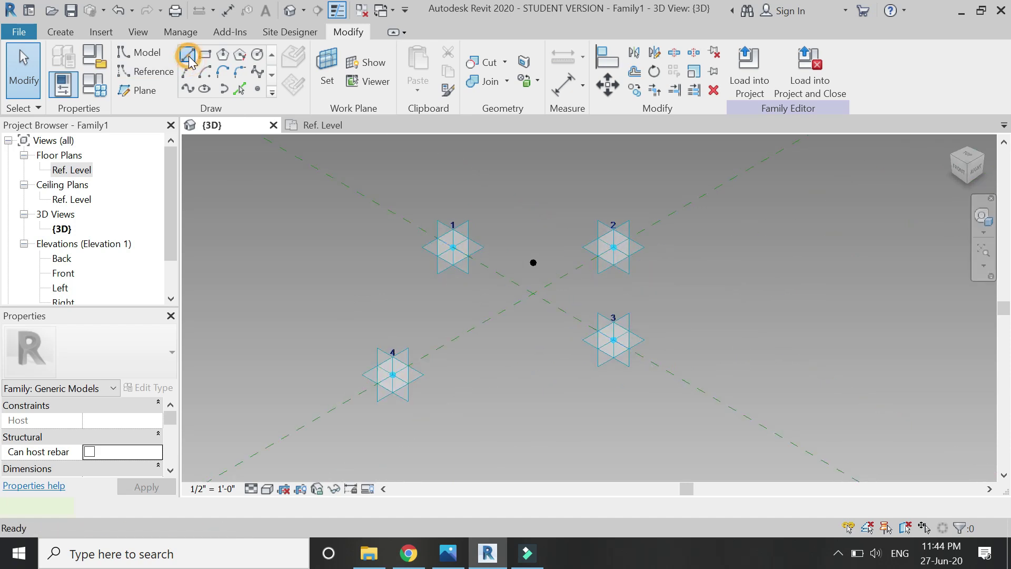
pyautogui.click(504, 509)
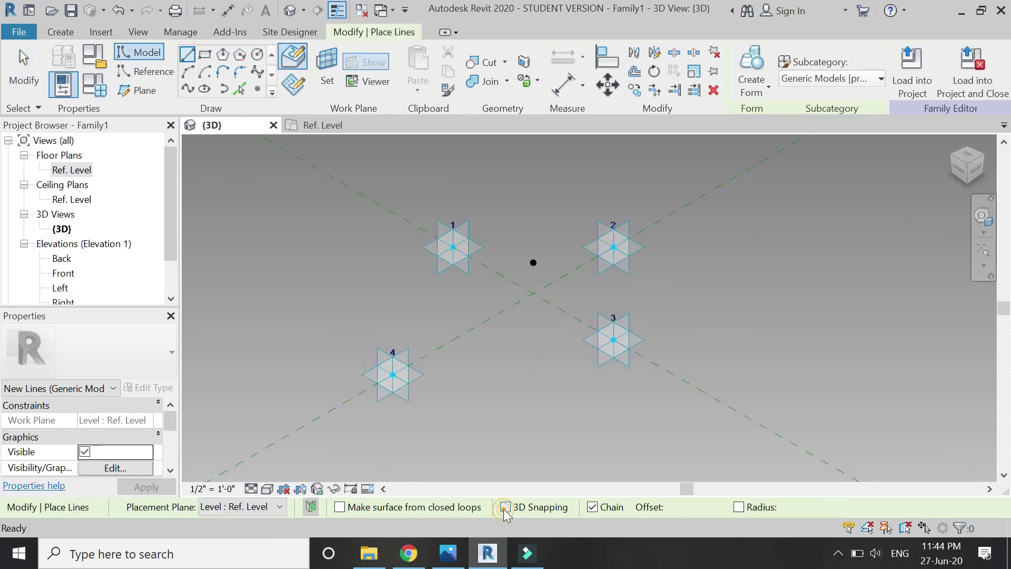
pyautogui.click(294, 58)
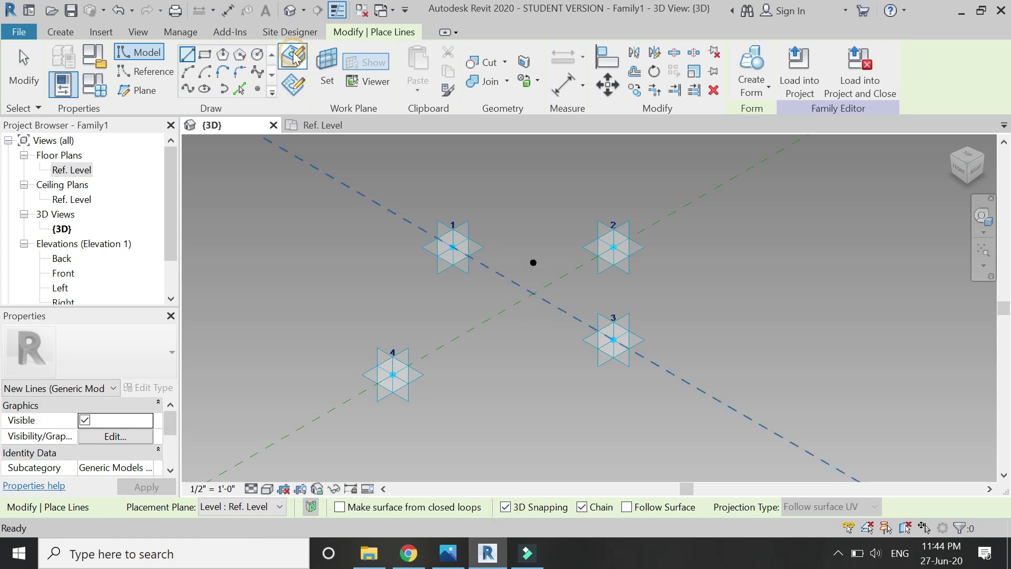
pyautogui.click(393, 374)
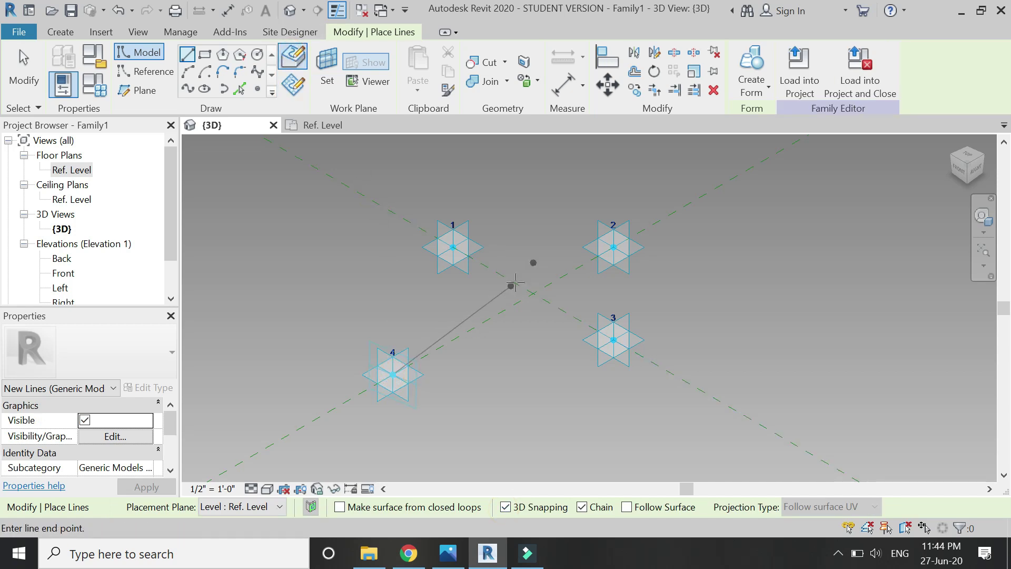
pyautogui.click(533, 262)
pyautogui.click(613, 340)
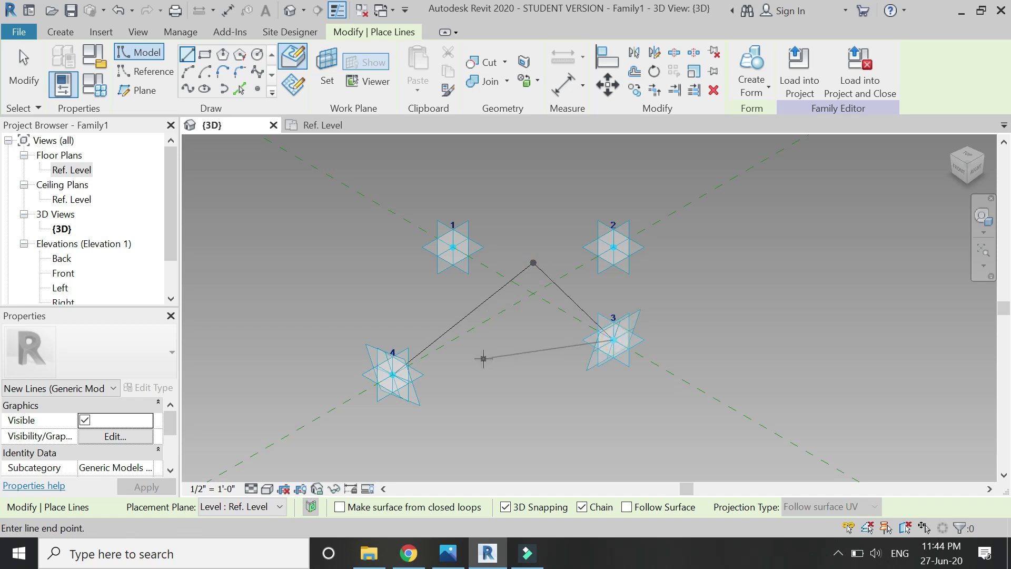
pyautogui.click(391, 375)
pyautogui.press('Escape')
pyautogui.press('Escape')
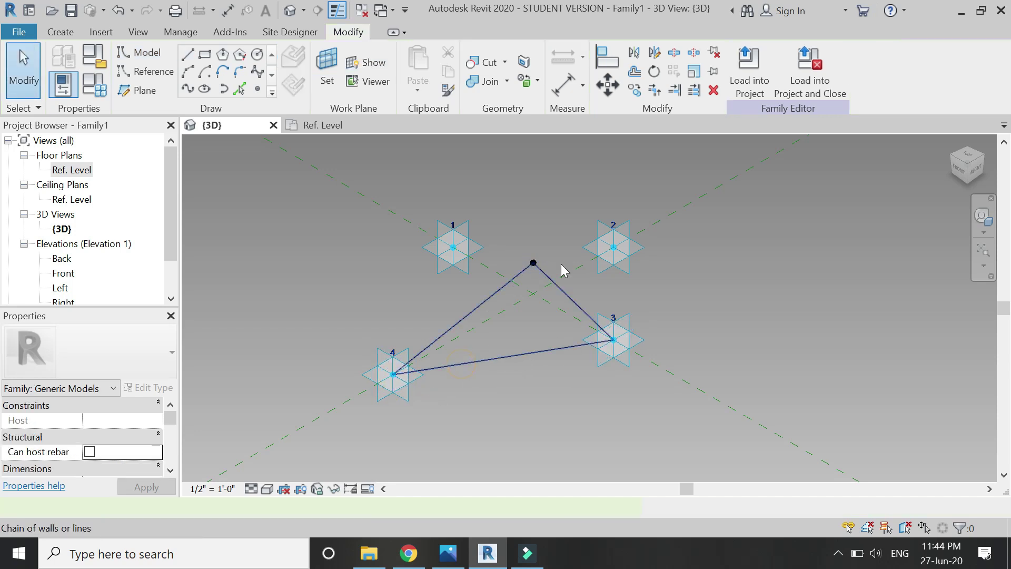
# Step: Create a flat surface form from the triangle between point 4, the centre point and point 3
pyautogui.click(656, 68)
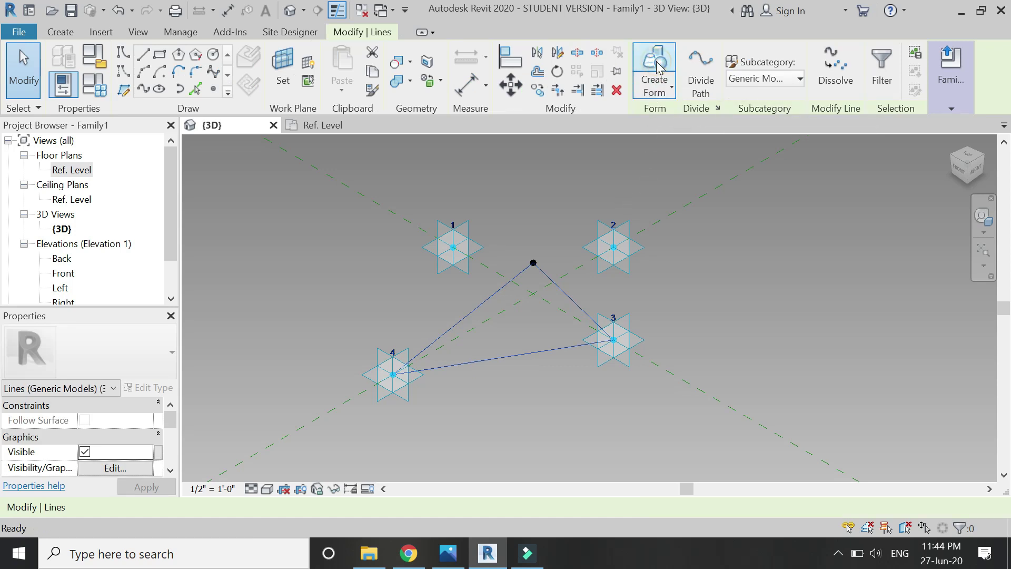
pyautogui.click(467, 458)
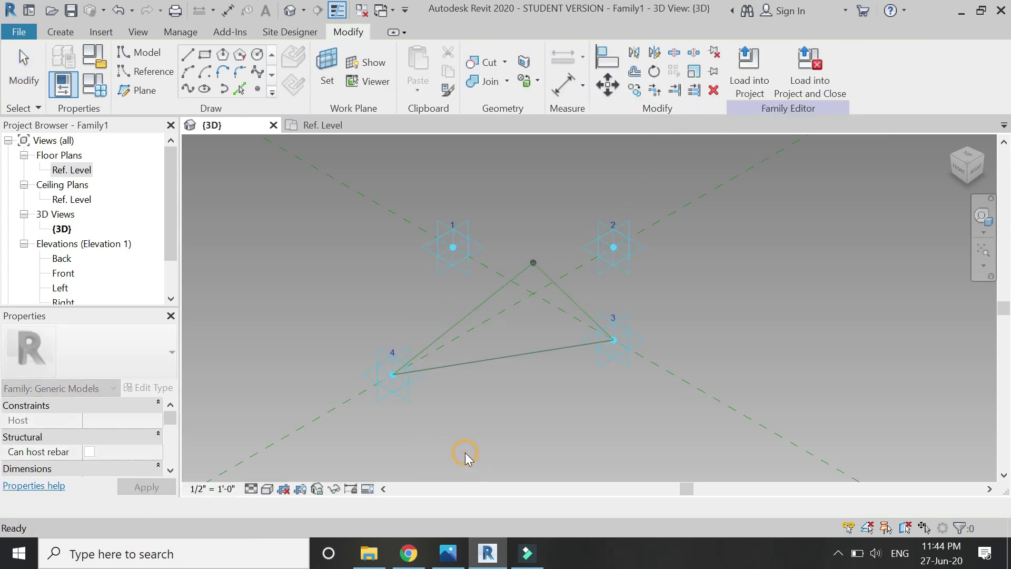
pyautogui.scroll(2, 700, 232)
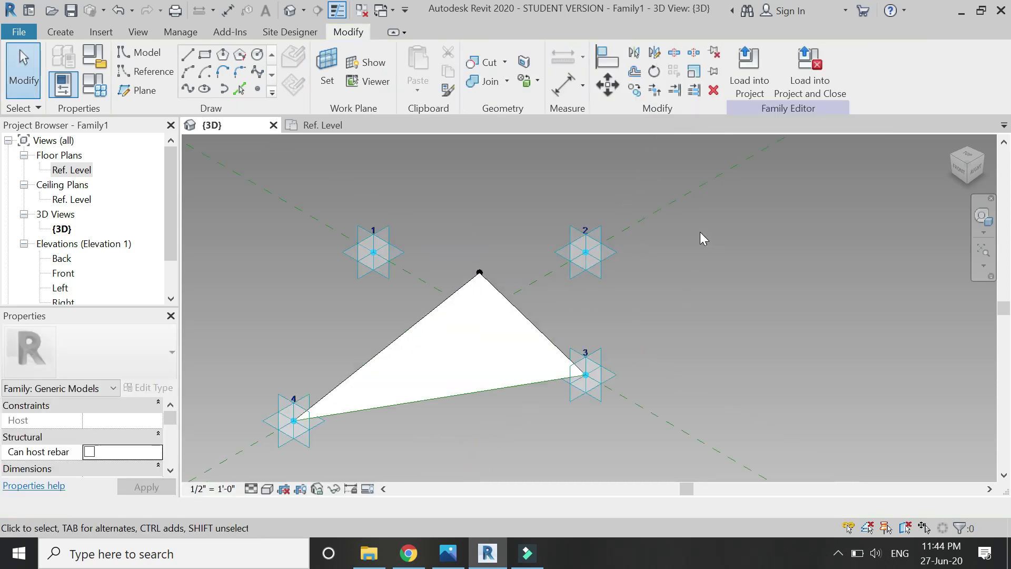
# Step: Draw 3D-snapped model lines from the centre point to points 2 and 1, and along edges 2-3, 2-1 and 1-4
pyautogui.click(188, 53)
pyautogui.click(480, 272)
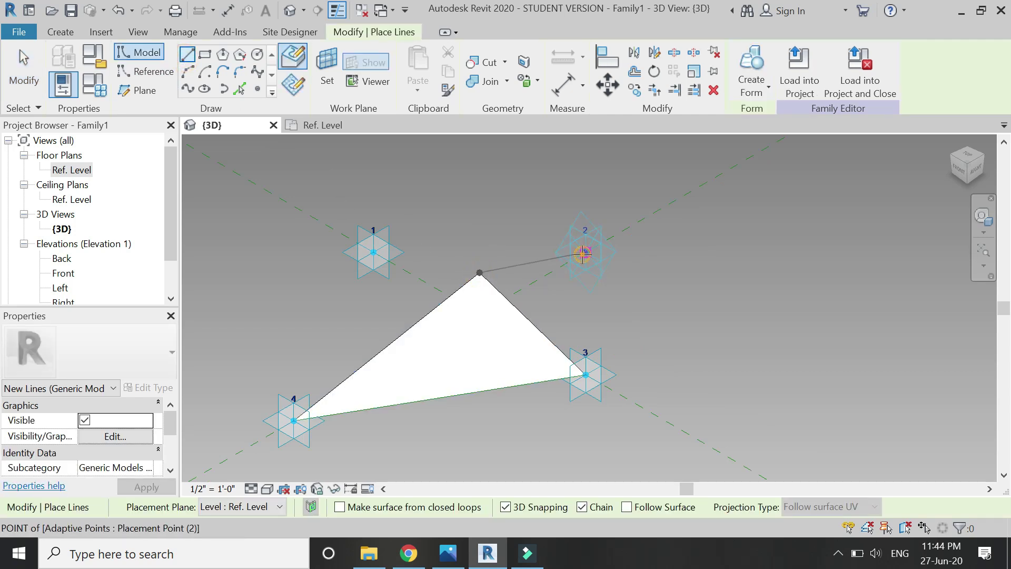
pyautogui.click(585, 253)
pyautogui.click(586, 375)
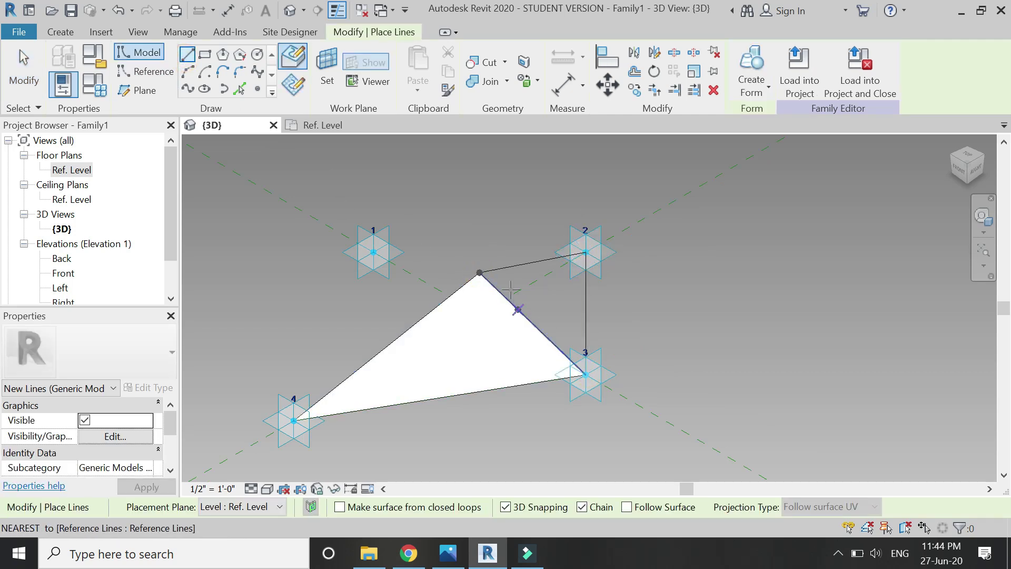
pyautogui.click(484, 273)
pyautogui.click(584, 252)
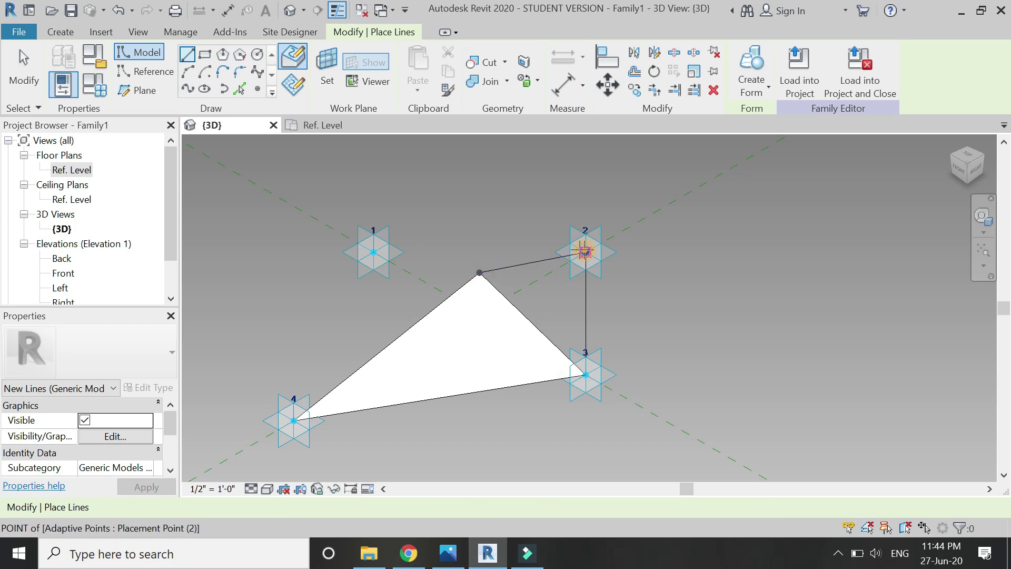
pyautogui.click(374, 253)
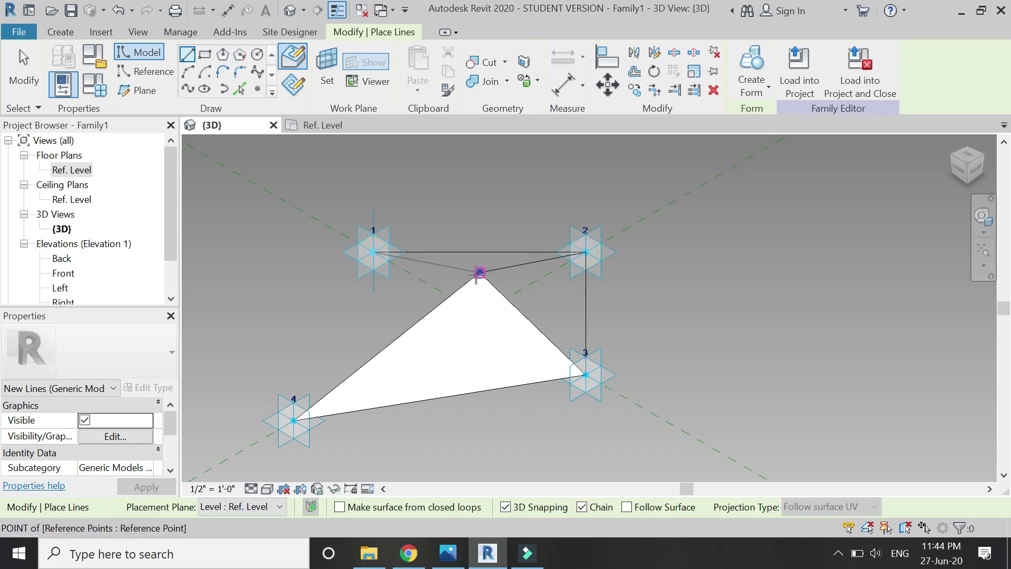
pyautogui.click(480, 273)
pyautogui.click(373, 252)
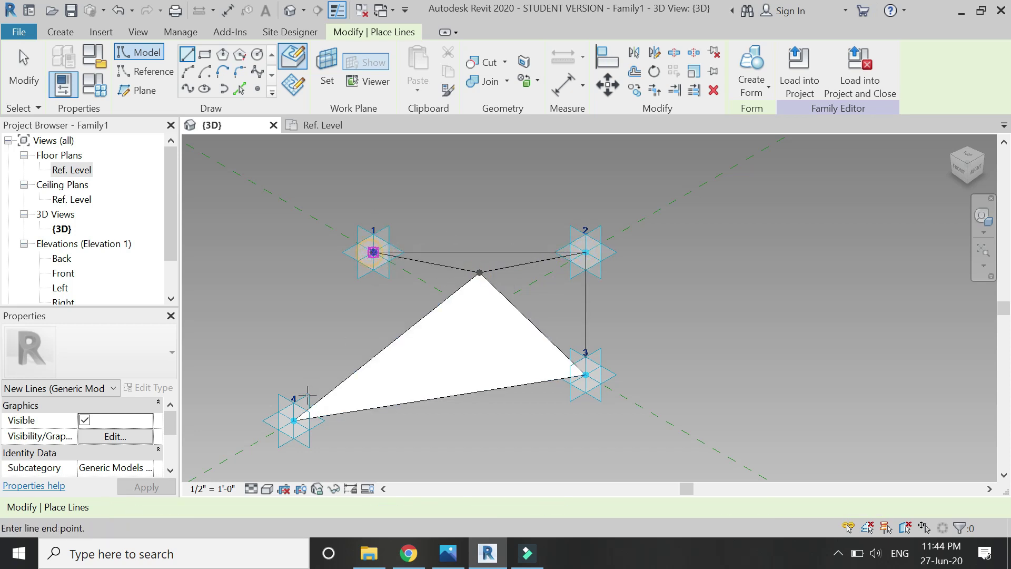
pyautogui.click(294, 420)
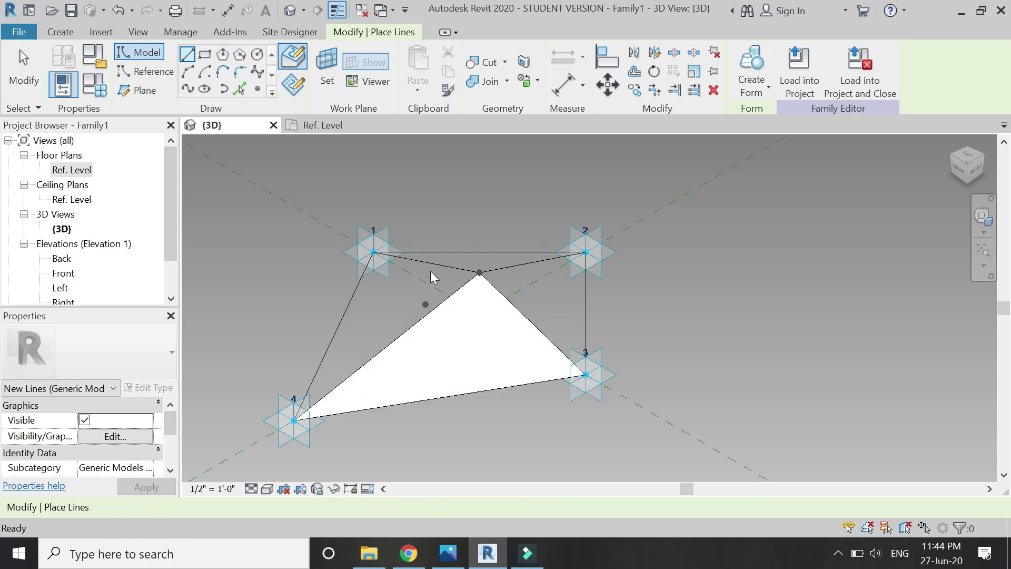
pyautogui.press('Escape')
# Step: Create a flat surface form on the triangle between points 1, 4 and the centre point, reusing the existing surface's edge
pyautogui.click(360, 302)
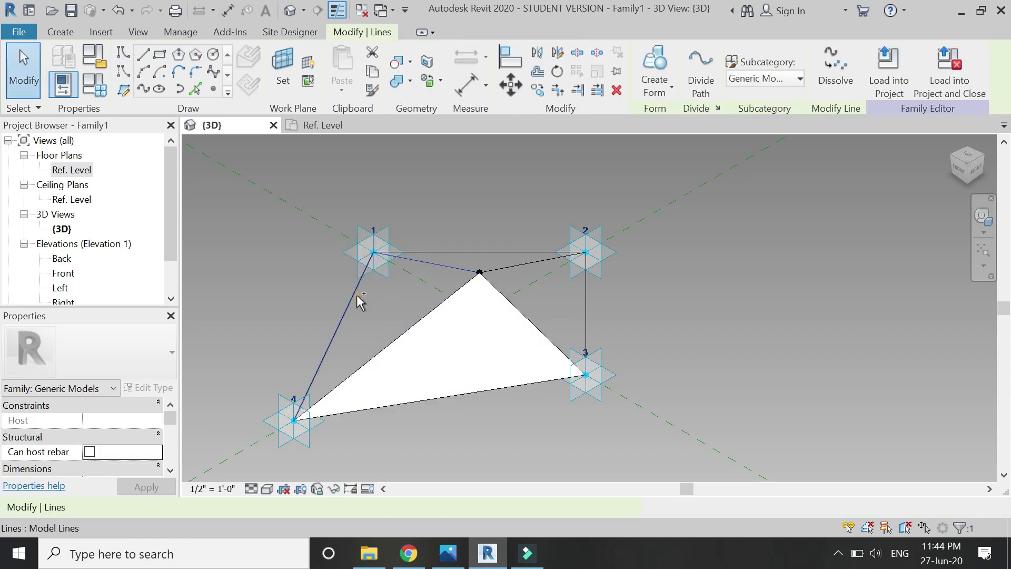
pyautogui.keyDown('ctrl'); pyautogui.click(414, 328); pyautogui.keyUp('ctrl')
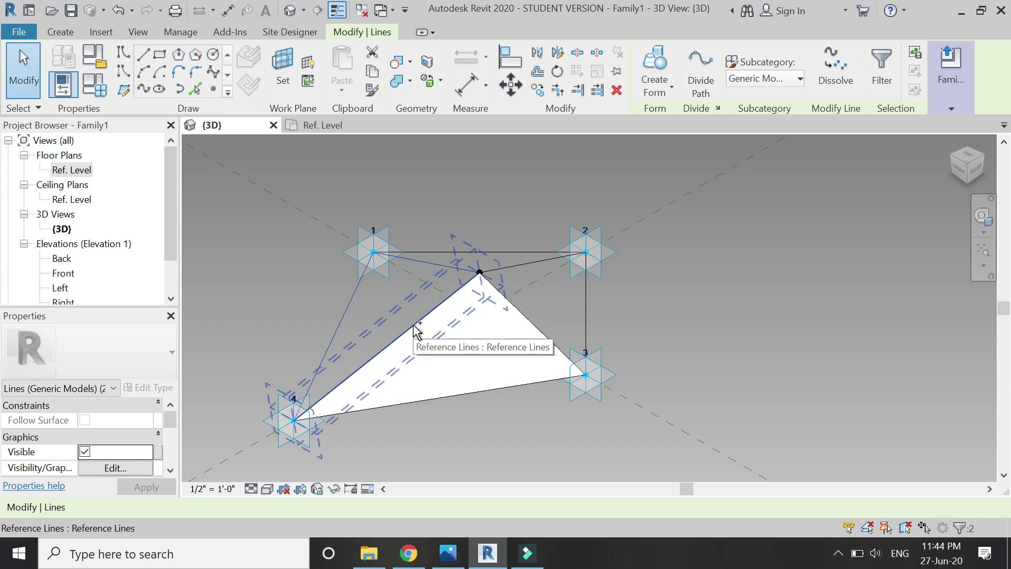
pyautogui.click(657, 74)
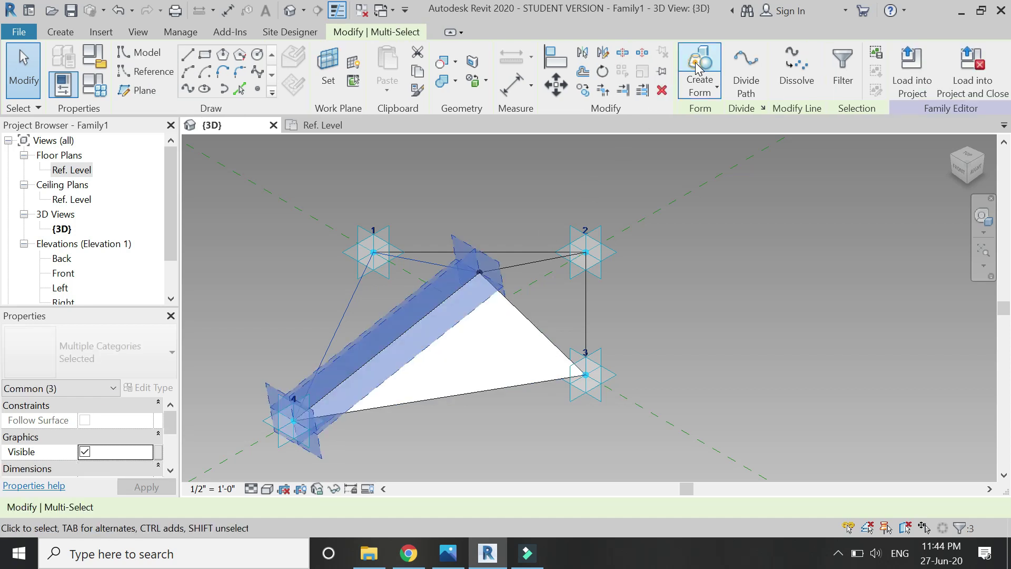
pyautogui.click(245, 450)
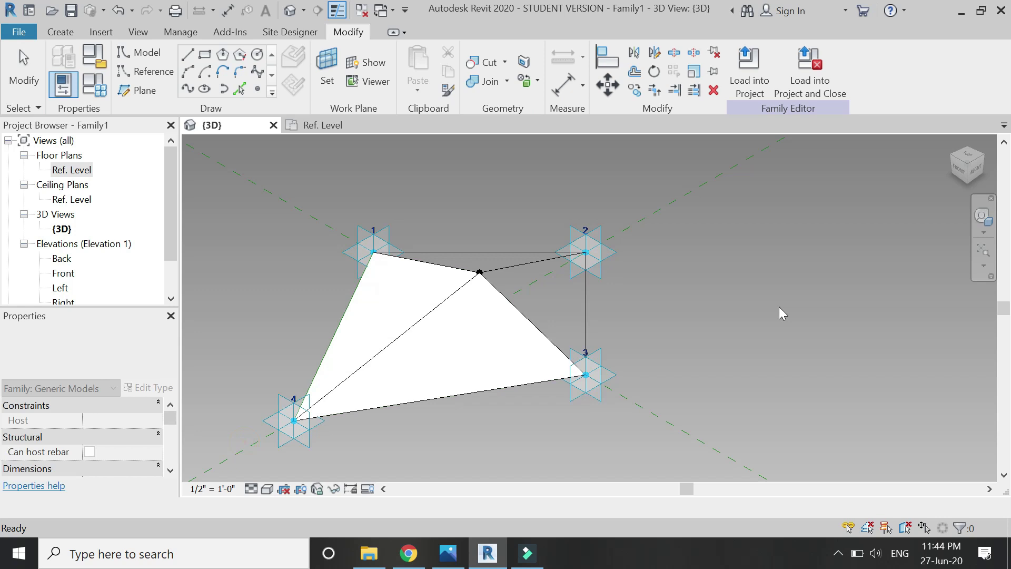
# Step: Create a flat surface form on the triangle between points 1, 2 and the centre point
pyautogui.click(474, 270)
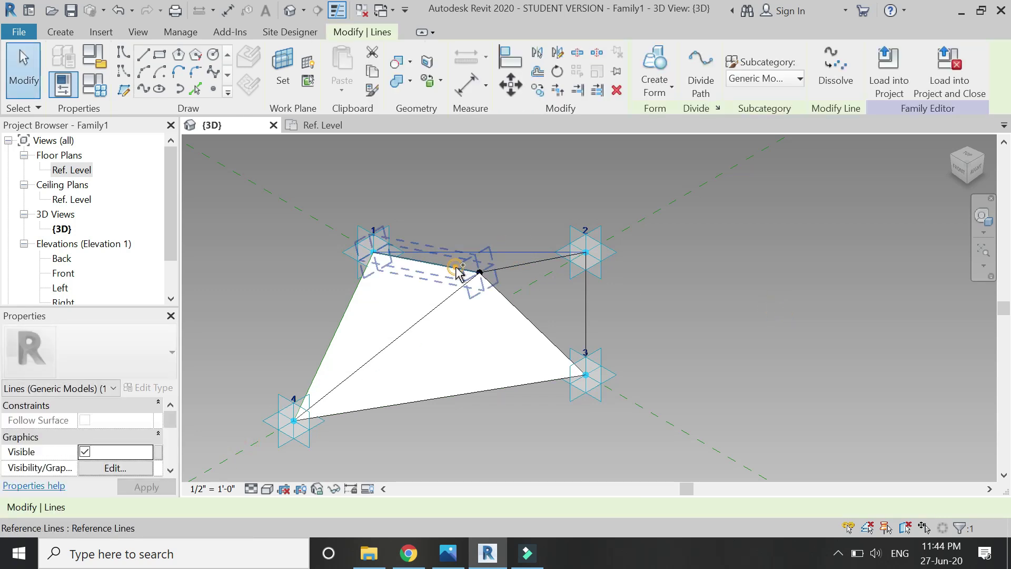
pyautogui.keyDown('ctrl'); pyautogui.click(458, 271); pyautogui.keyUp('ctrl')
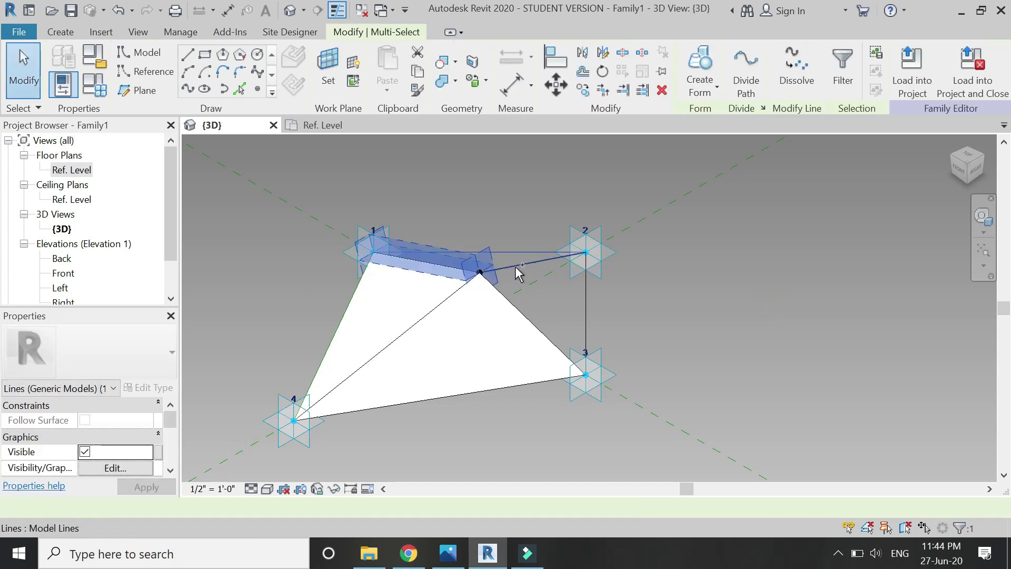
pyautogui.click(691, 71)
pyautogui.click(452, 349)
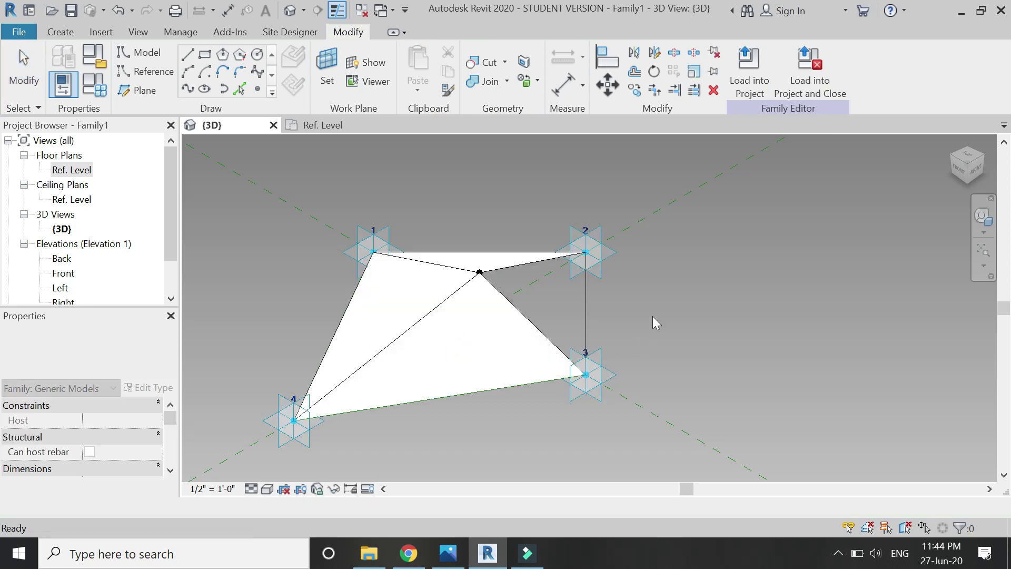
# Step: Close the tile with a flat surface form on the triangle between points 2, 3 and the centre point
pyautogui.click(520, 272)
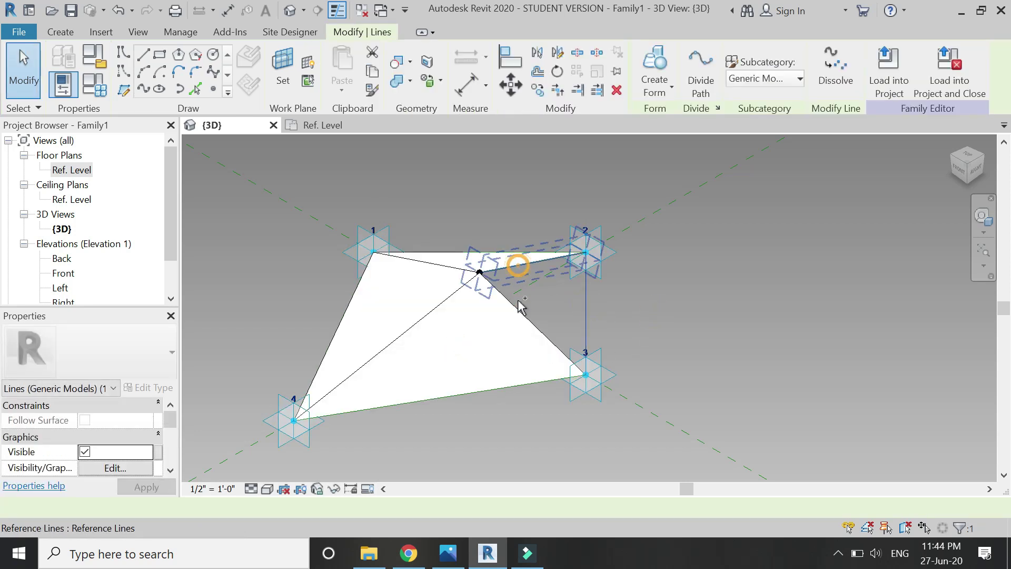
pyautogui.keyDown('ctrl'); pyautogui.click(526, 320); pyautogui.keyUp('ctrl')
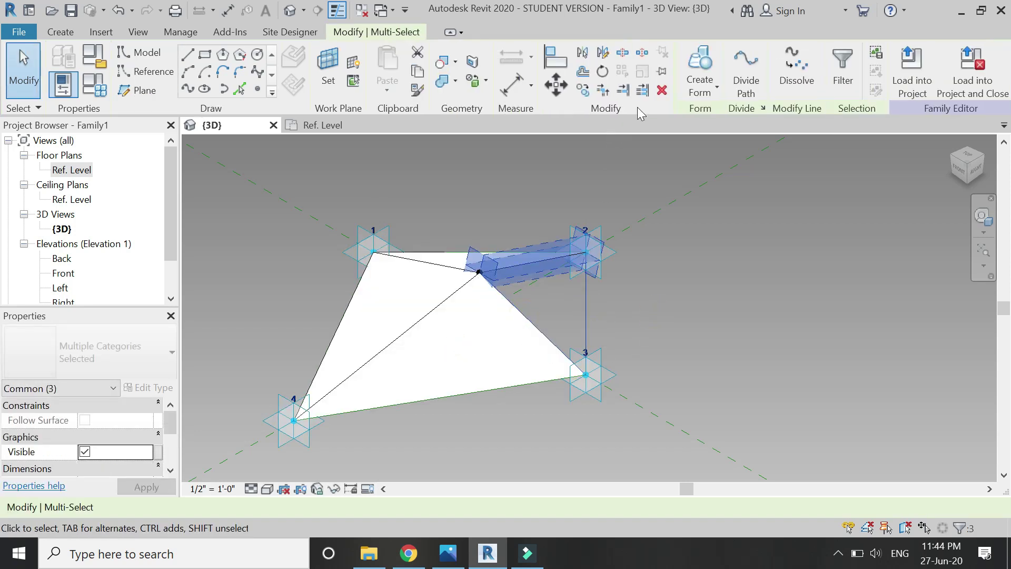
pyautogui.click(690, 70)
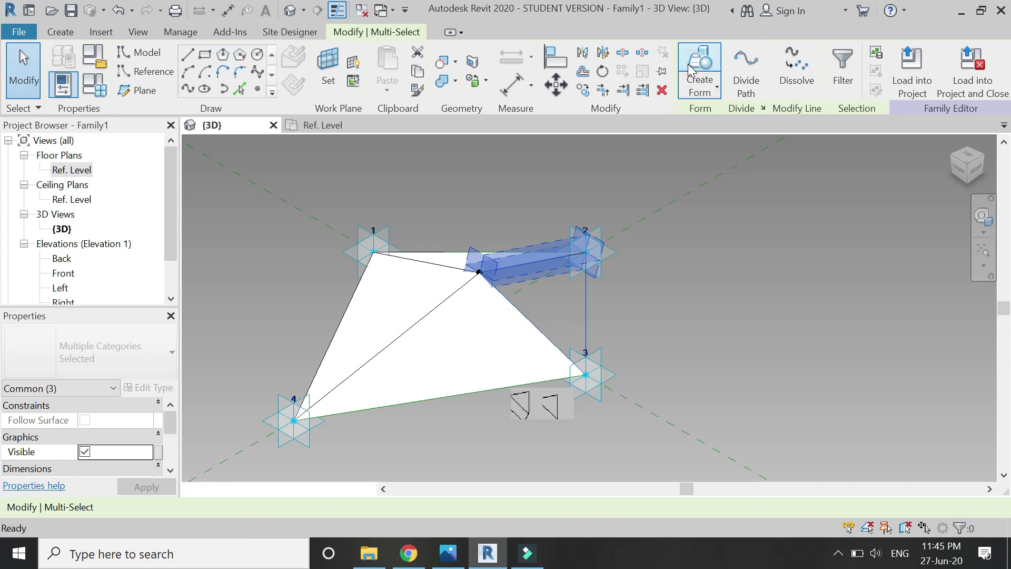
pyautogui.click(721, 293)
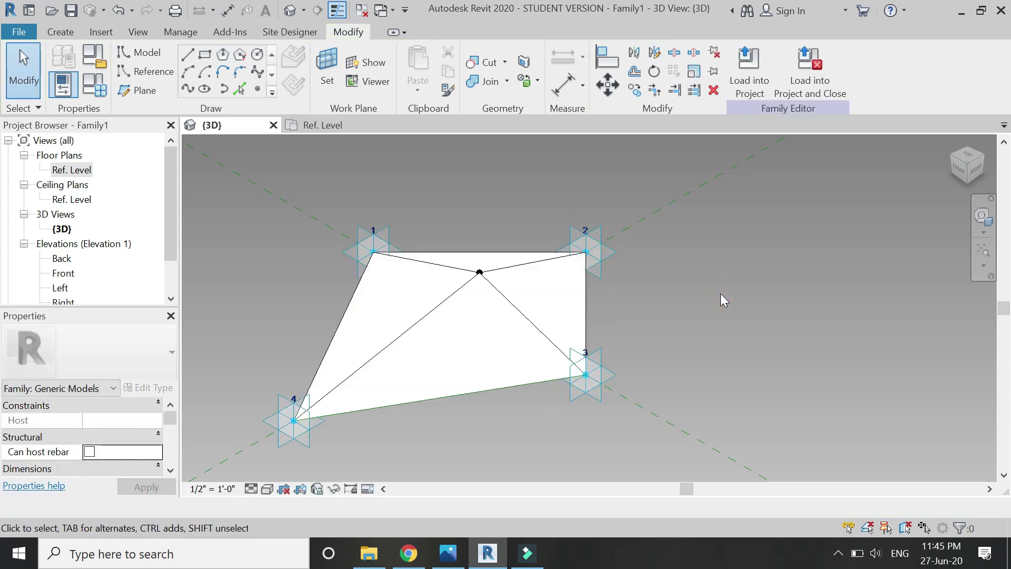
# Step: Associate the material of all four triangular surfaces with a new family type parameter named mat
pyautogui.press('Tab')
pyautogui.click(593, 316)
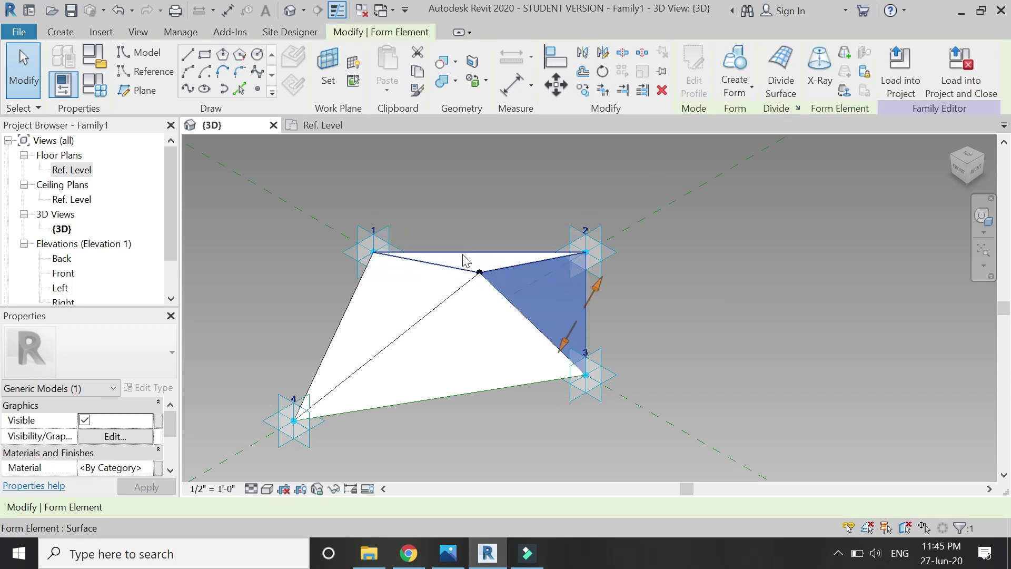
pyautogui.keyDown('ctrl'); pyautogui.click(463, 258); pyautogui.keyUp('ctrl')
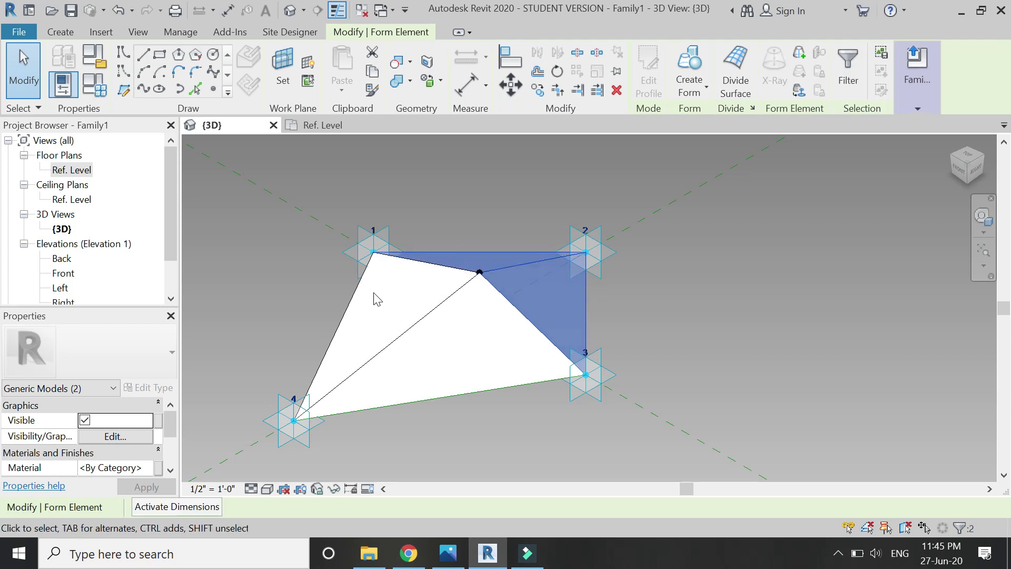
pyautogui.keyDown('ctrl'); pyautogui.click(361, 308); pyautogui.keyUp('ctrl')
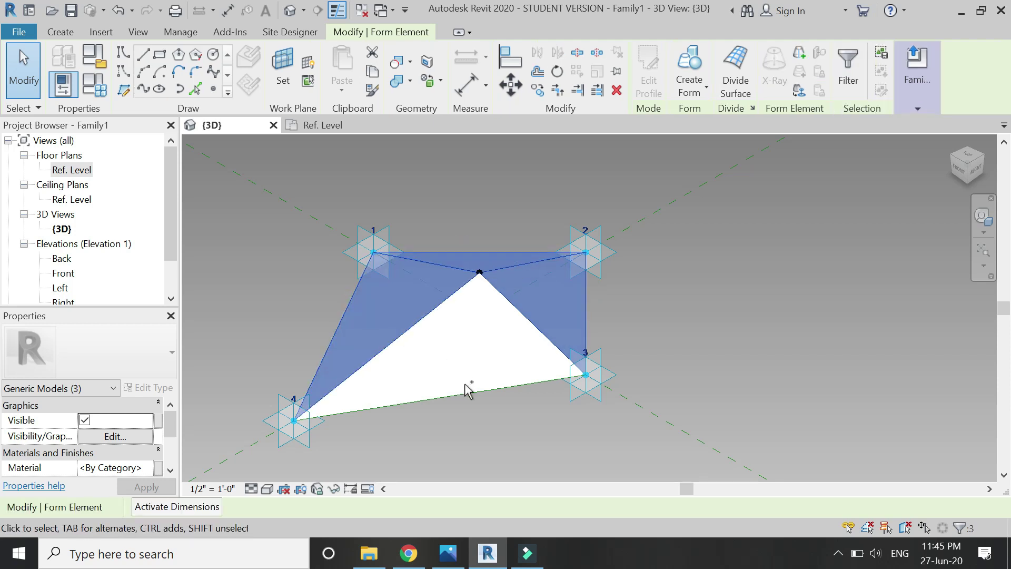
pyautogui.keyDown('ctrl'); pyautogui.click(456, 298); pyautogui.keyUp('ctrl')
pyautogui.click(158, 468)
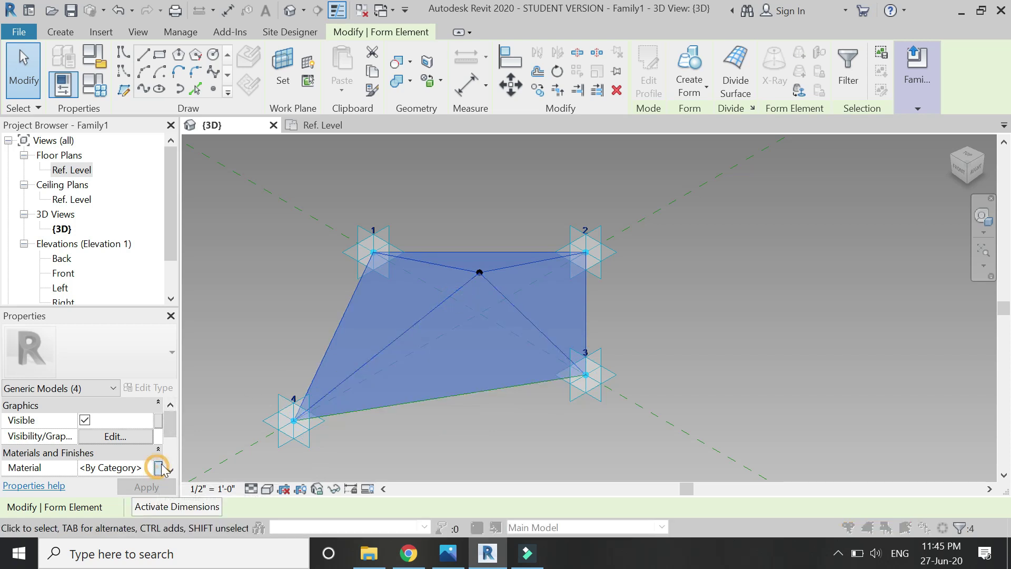
pyautogui.click(268, 387)
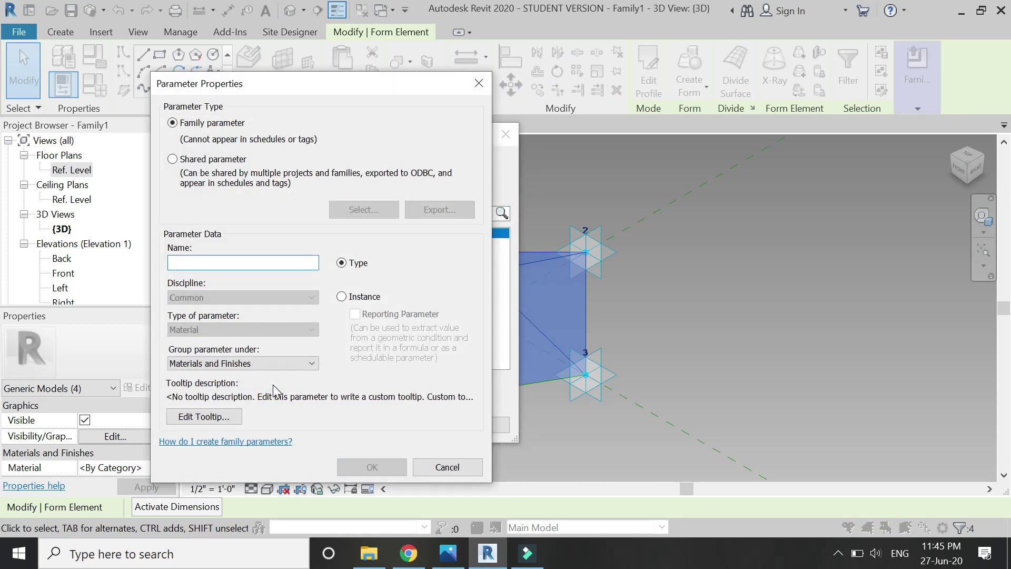
pyautogui.write('mat')
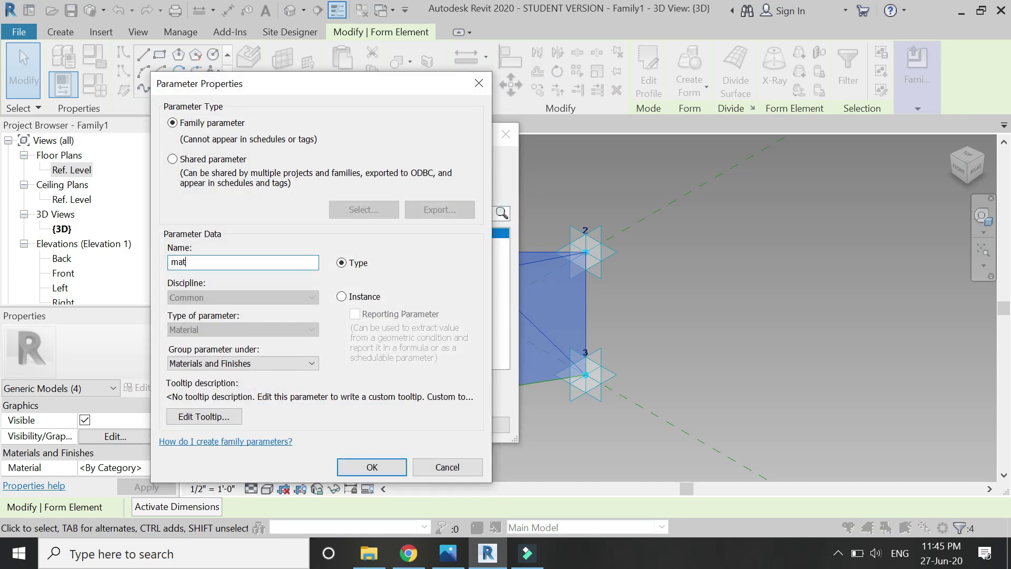
pyautogui.click(348, 467)
pyautogui.click(396, 426)
pyautogui.click(477, 429)
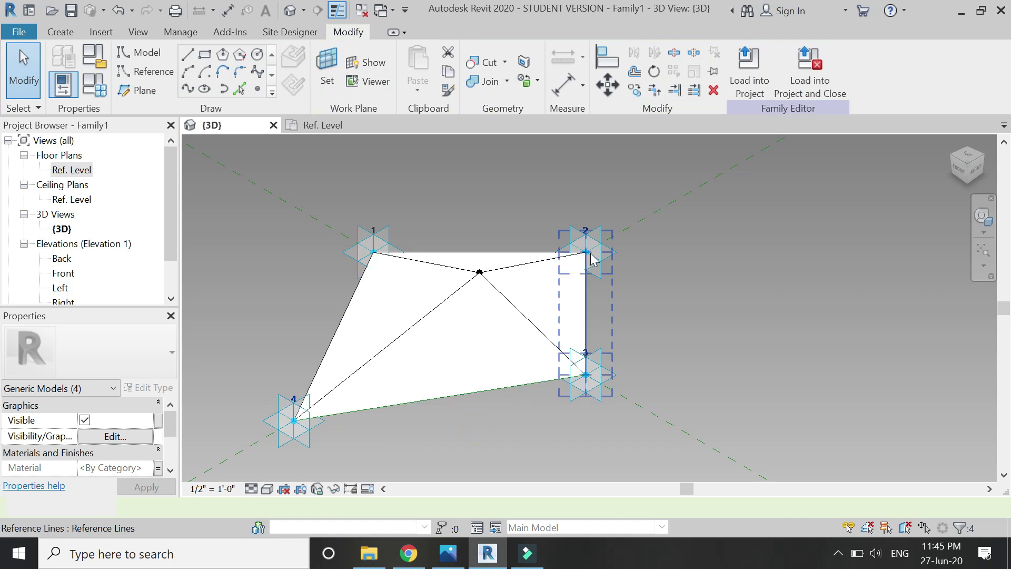
# Step: Create a new project, choosing another template file instead of the Construction Template
pyautogui.scroll(-2, 585, 261)
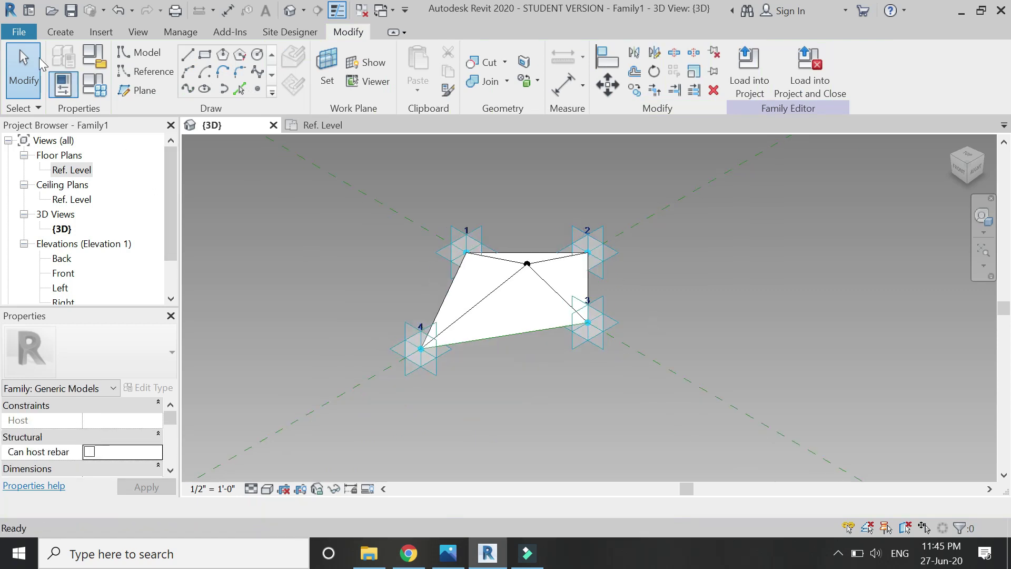
pyautogui.click(20, 32)
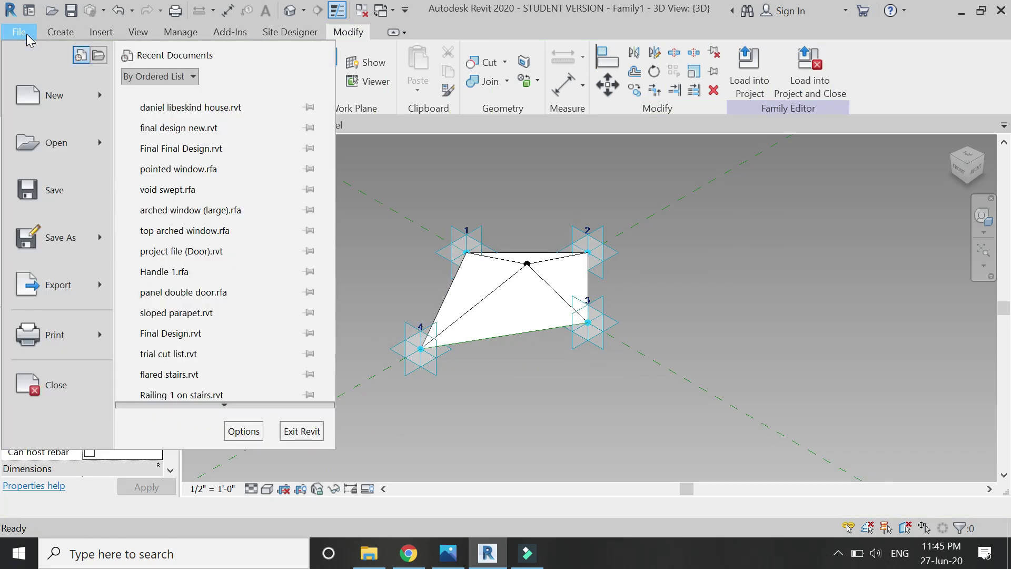
pyautogui.moveTo(47, 98)
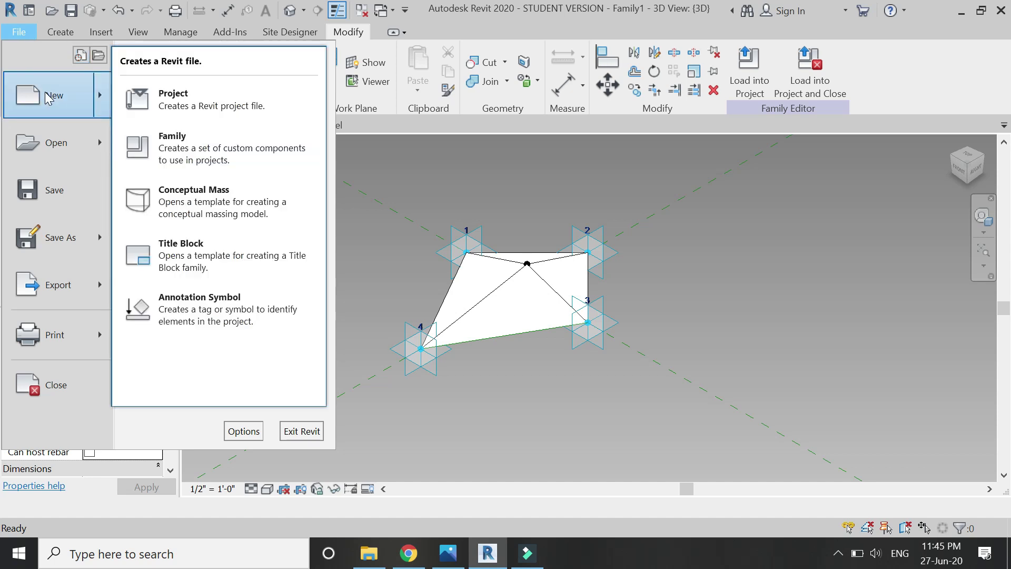
pyautogui.click(158, 99)
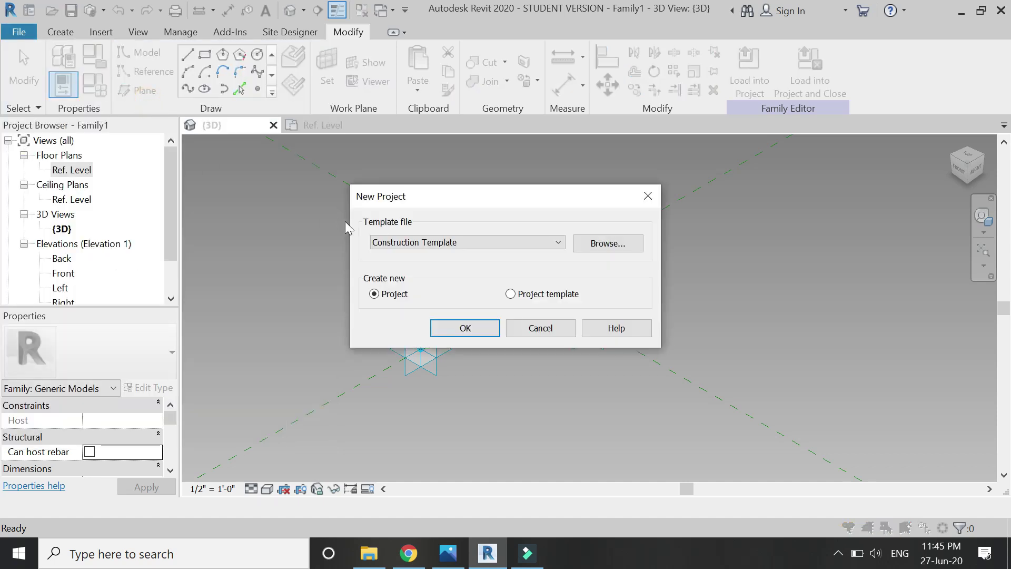
pyautogui.click(392, 242)
pyautogui.click(405, 275)
pyautogui.click(465, 328)
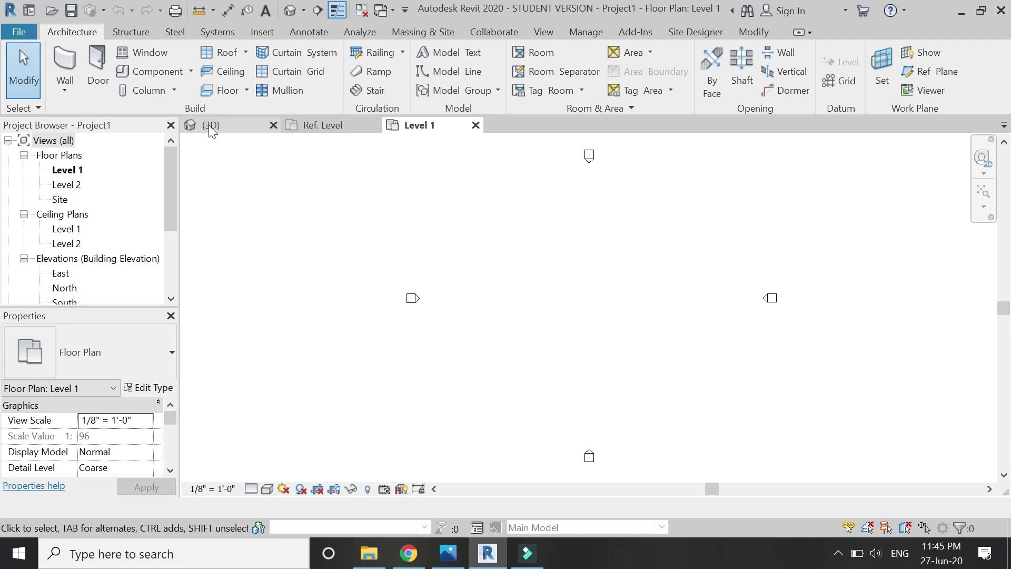
# Step: Draw a horizontal Generic - 8" basic wall 12' 0" long on the Level 1 floor plan
pyautogui.click(76, 59)
pyautogui.scroll(1, 519, 276)
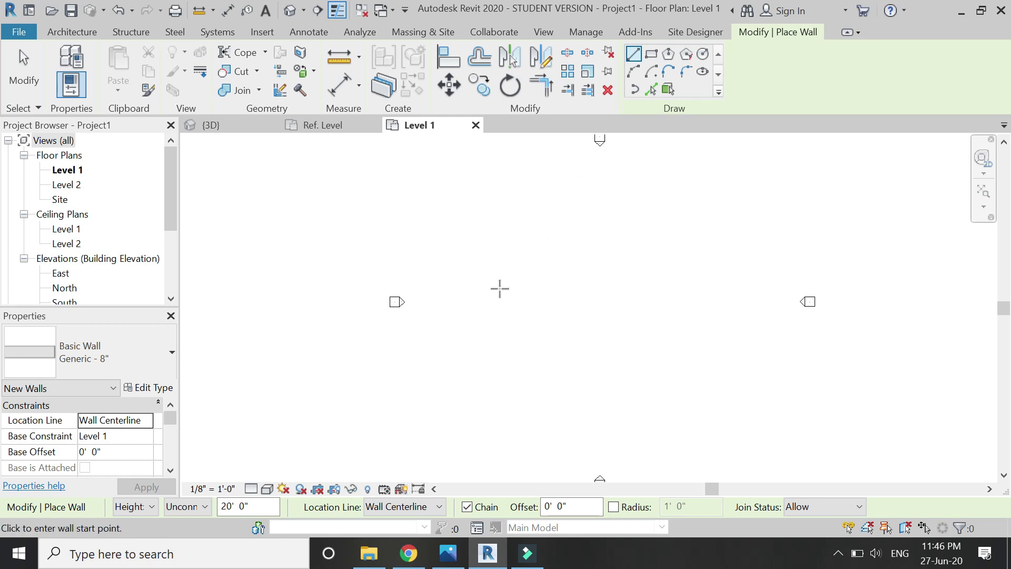
pyautogui.click(500, 288)
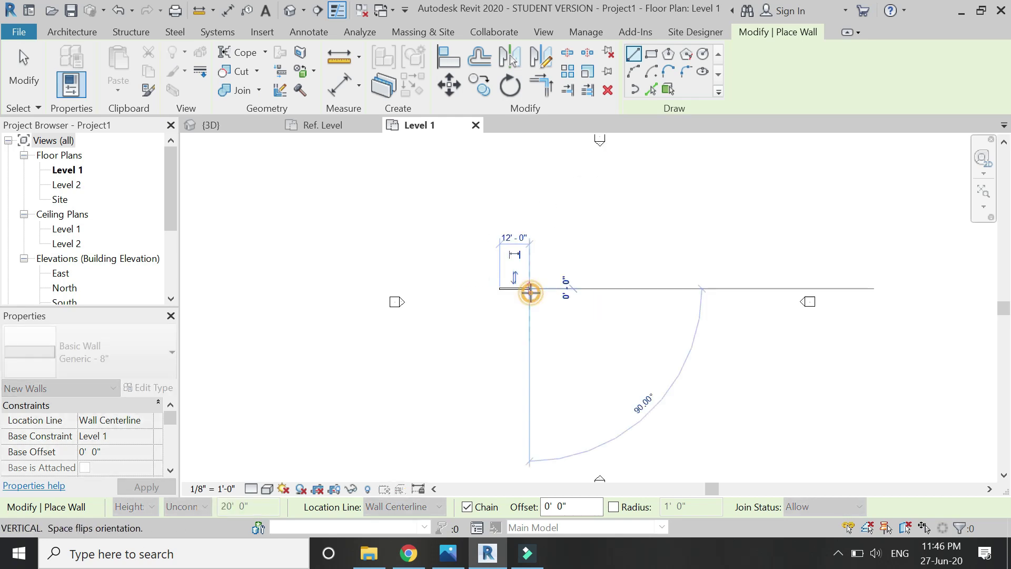
pyautogui.click(530, 290)
pyautogui.press('Escape')
pyautogui.press('Escape')
pyautogui.scroll(3, 524, 300)
# Step: Set the wall's top constraint to Up to level: Level 2
pyautogui.click(521, 296)
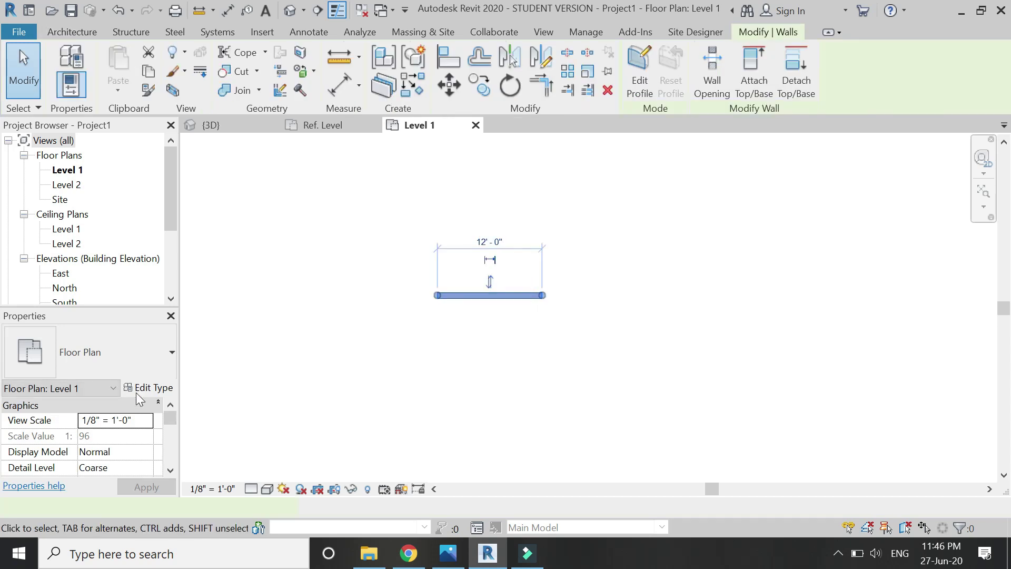
pyautogui.scroll(-1, 147, 455)
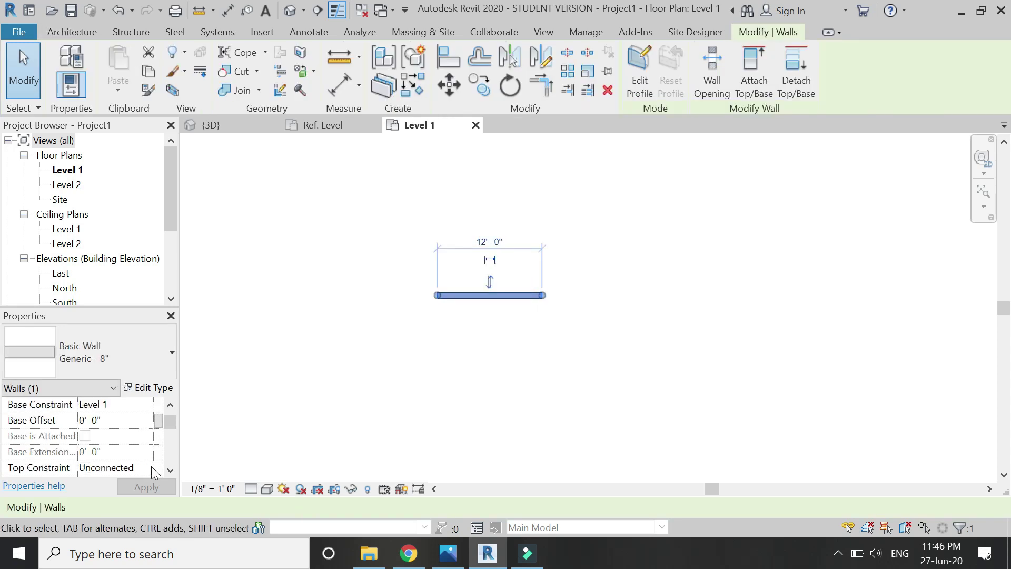
pyautogui.click(150, 466)
pyautogui.click(122, 508)
pyautogui.click(136, 489)
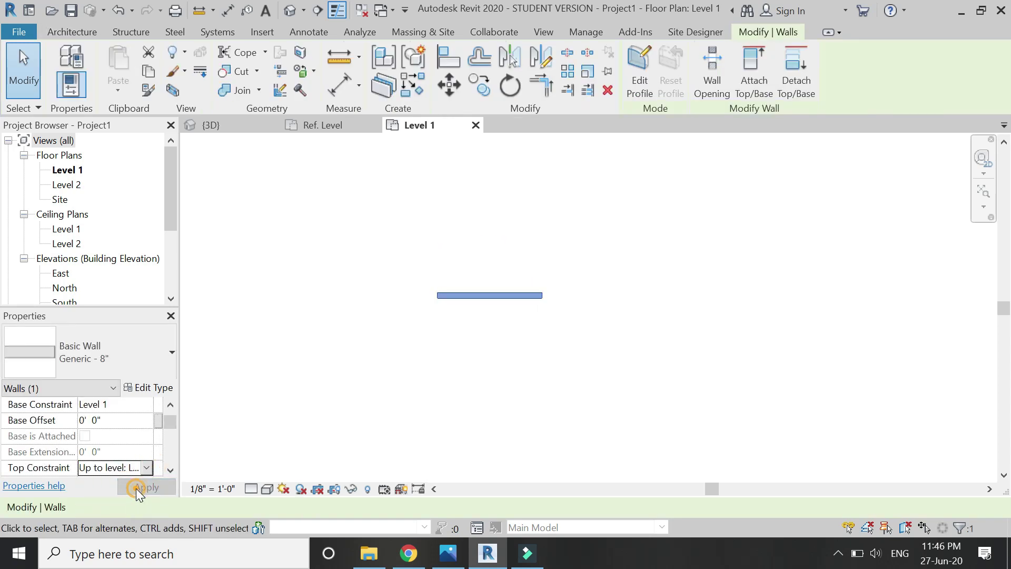
pyautogui.click(356, 306)
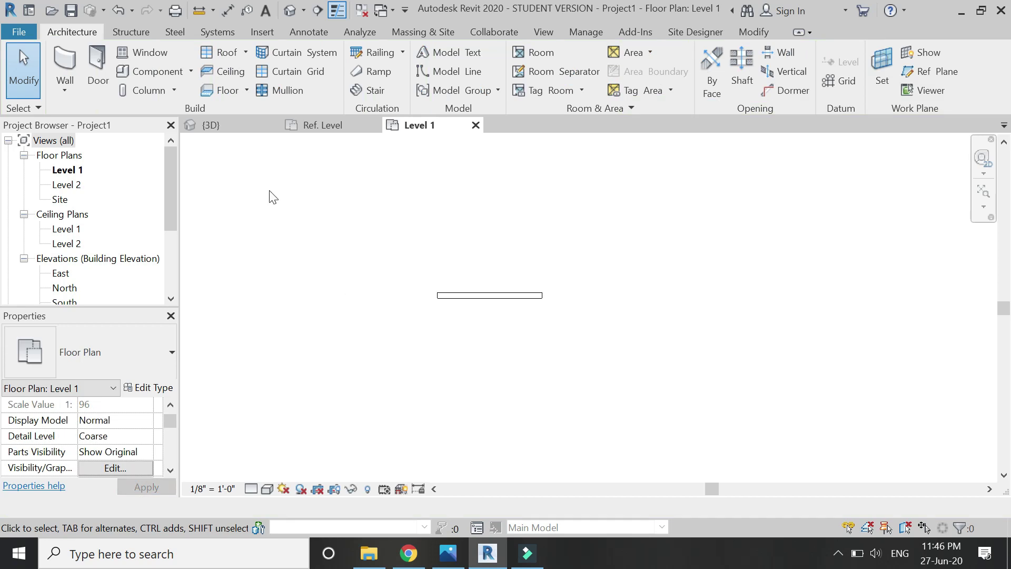
# Step: Open the South elevation and shorten the wall to about 6' 0" by moving its right end inward
pyautogui.scroll(-1, 96, 277)
pyautogui.click(64, 273)
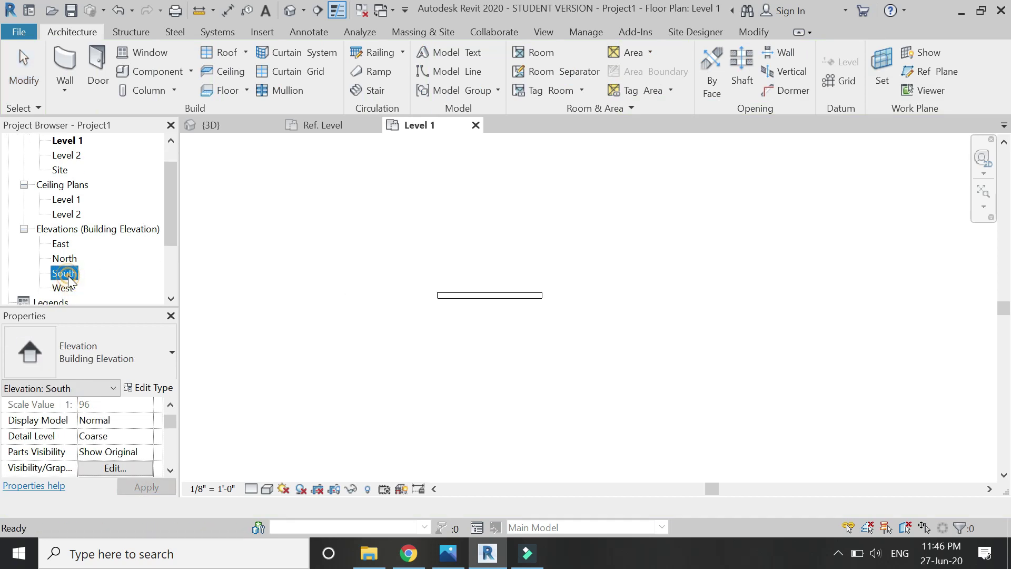
pyautogui.doubleClick(65, 273)
pyautogui.scroll(4, 437, 311)
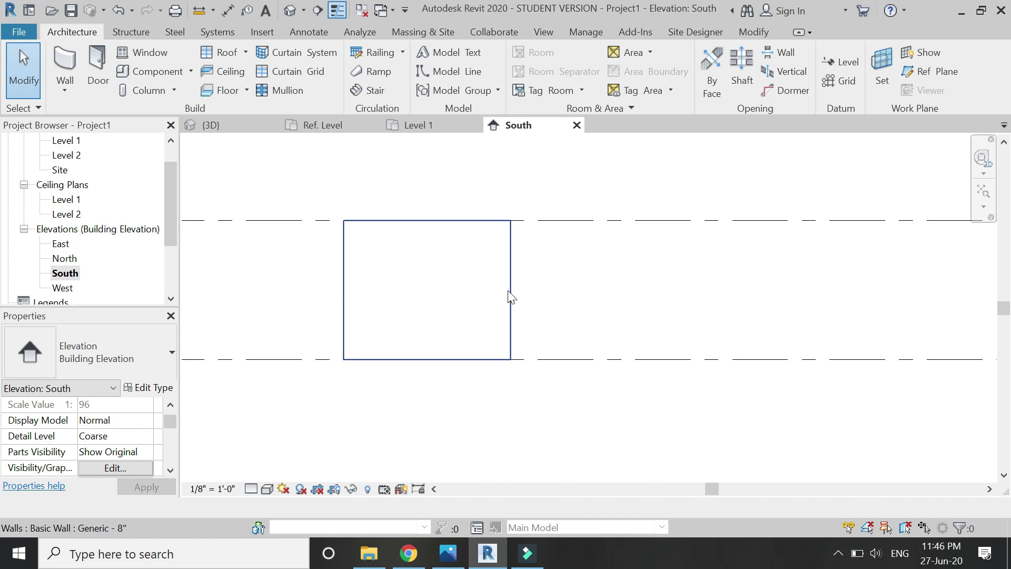
pyautogui.click(509, 296)
pyautogui.moveTo(510, 290); pyautogui.dragTo(430, 305)
pyautogui.click(300, 320)
pyautogui.scroll(4, 316, 294)
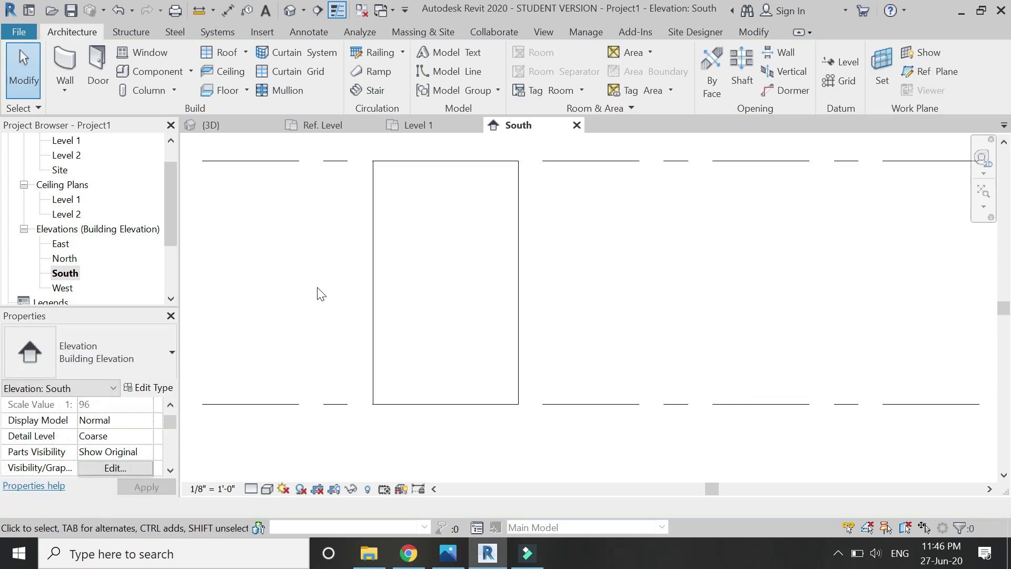
# Step: Pick the wall face as the work plane for model lines and check the tile pattern in the reference photo
pyautogui.click(441, 74)
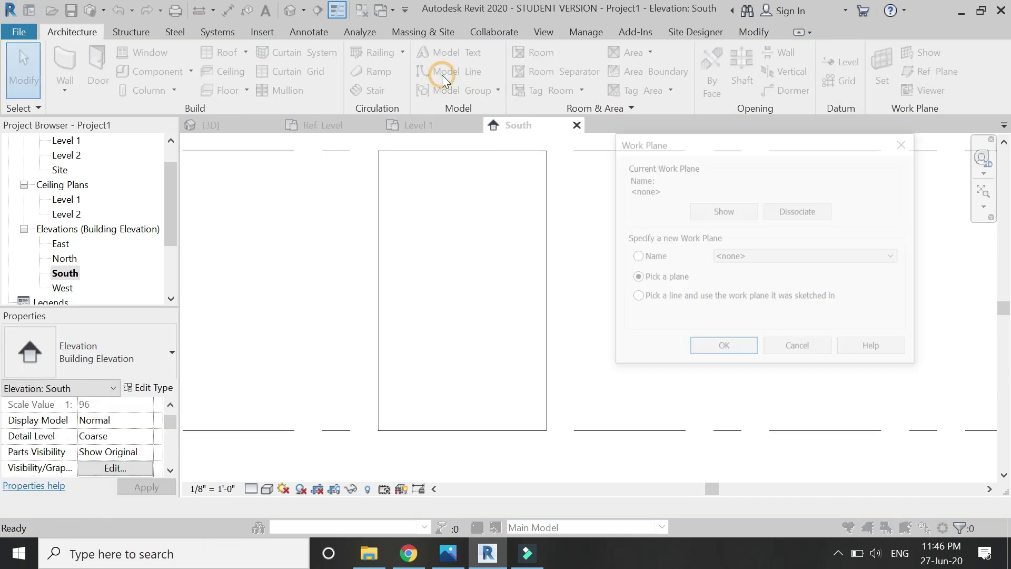
pyautogui.click(729, 353)
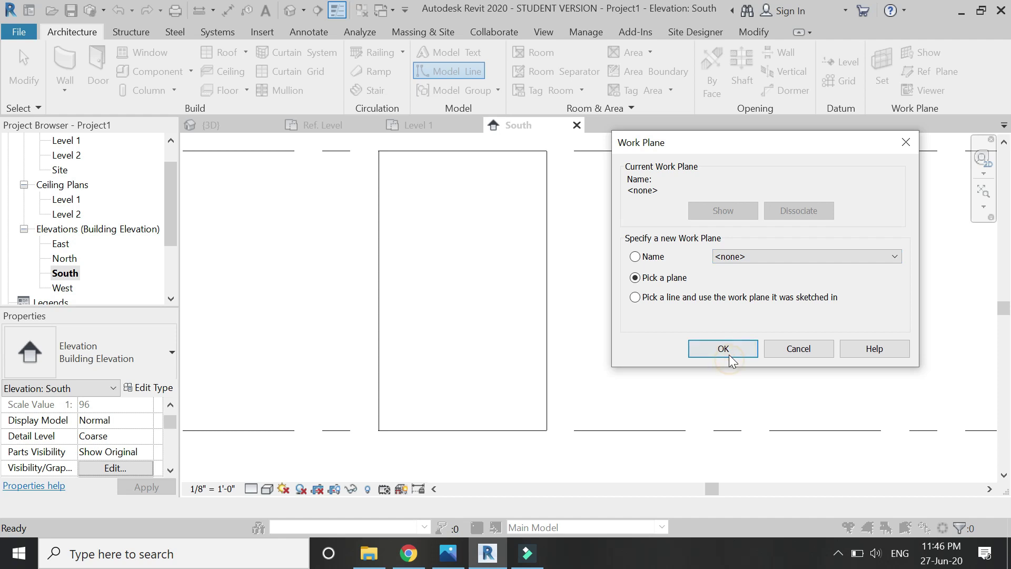
pyautogui.click(473, 424)
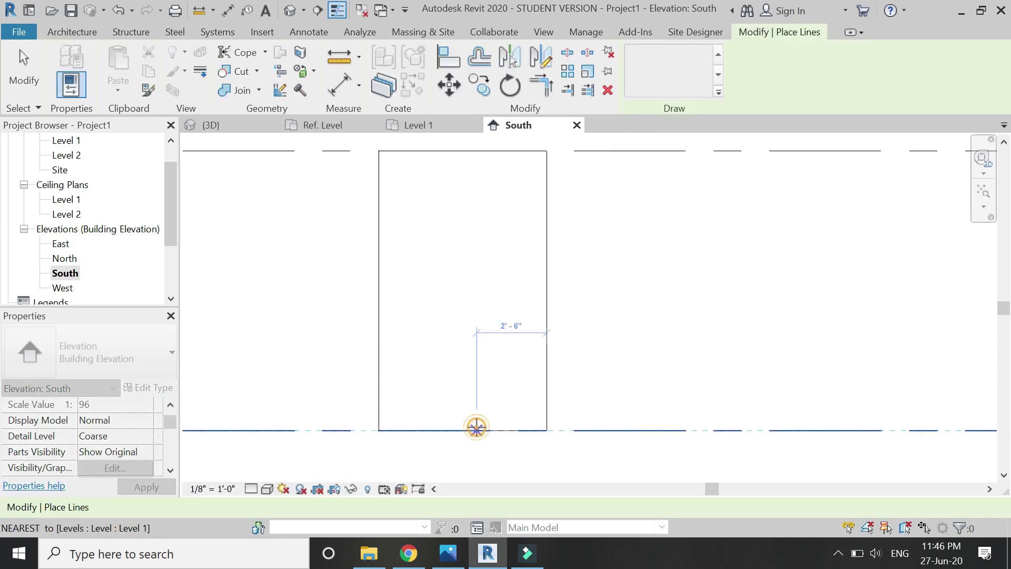
pyautogui.click(450, 563)
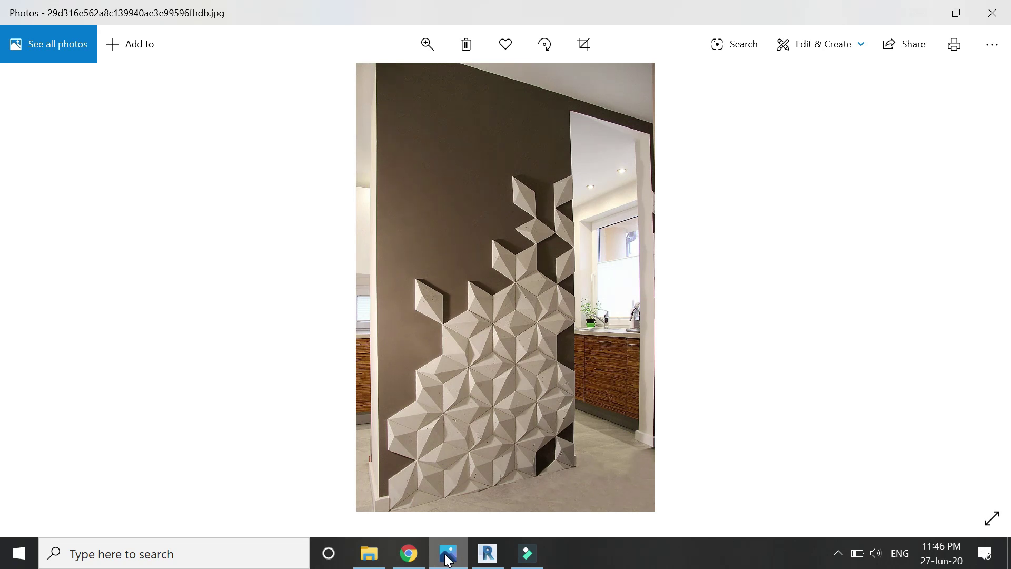
pyautogui.click(446, 559)
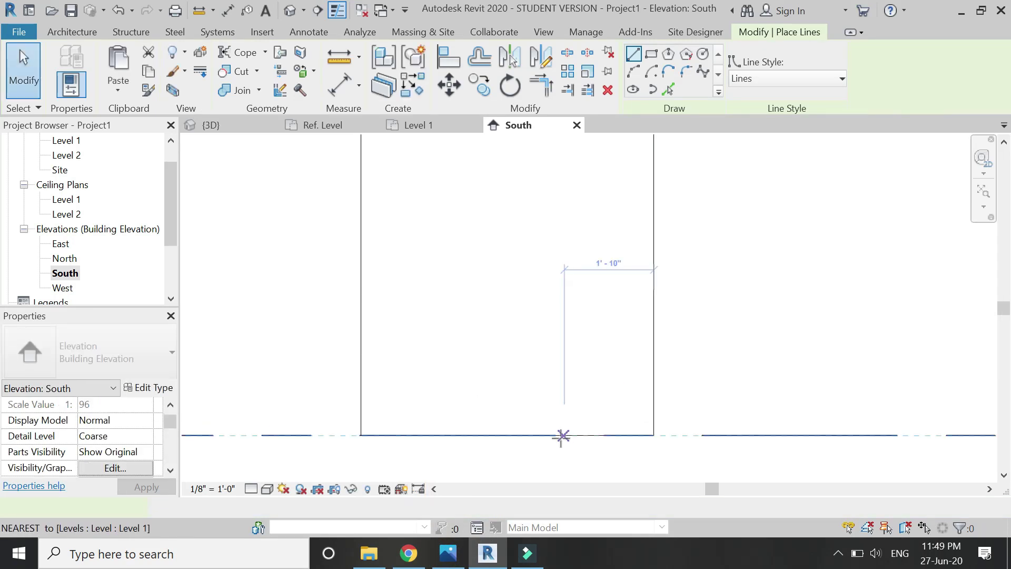
# Step: Draw a vertical model line 1' 0" long upward from the wall's base on the wall face
pyautogui.scroll(2, 561, 436)
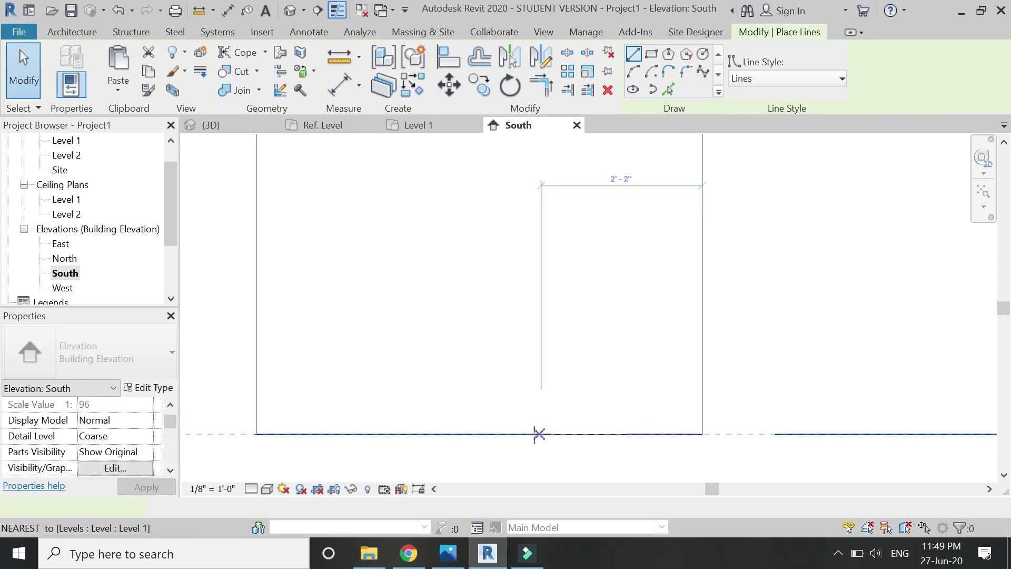
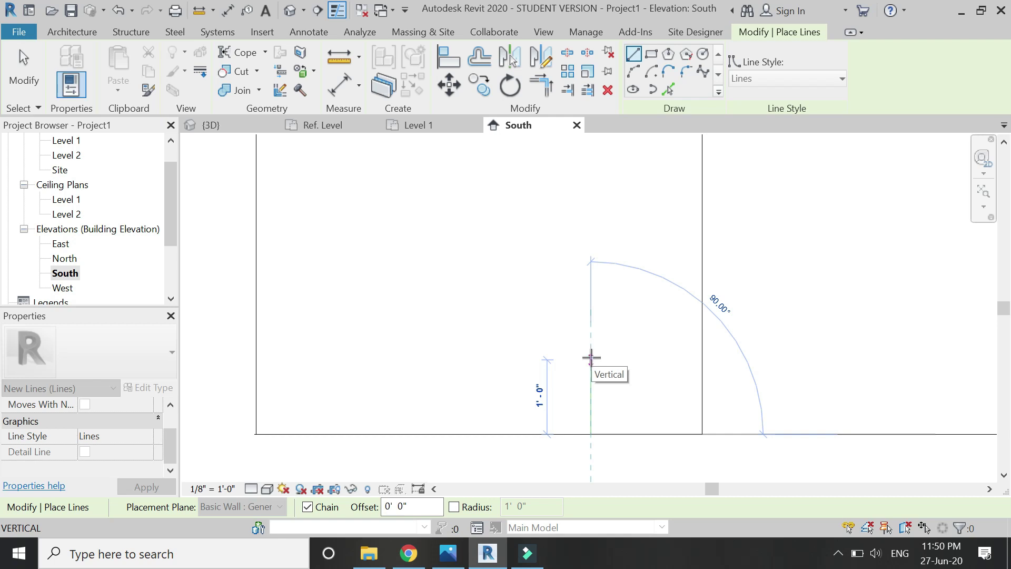
pyautogui.click(591, 358)
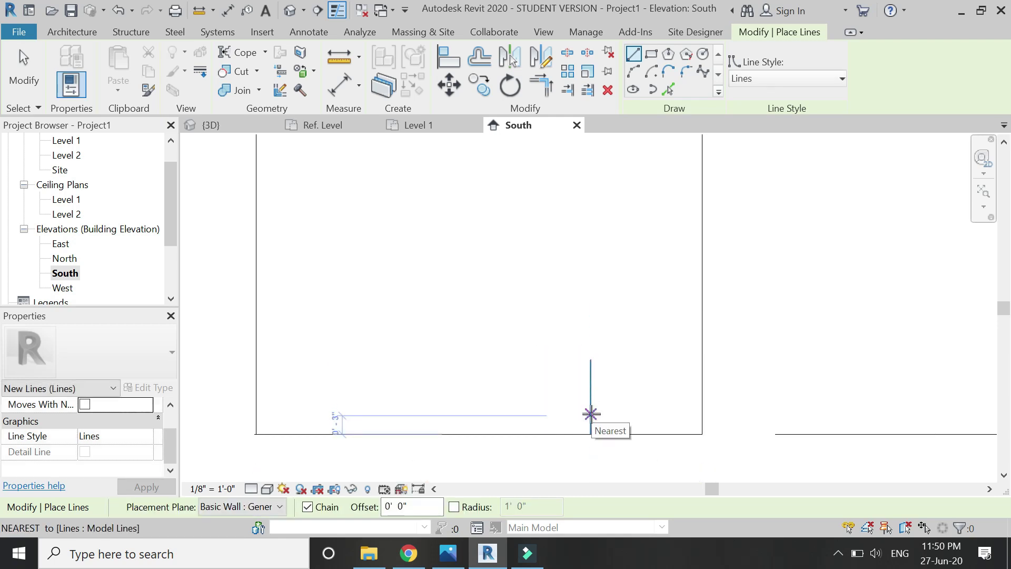
pyautogui.press('Escape')
pyautogui.press('Escape')
# Step: Move the vertical model line straight up about 3" off the wall's base
pyautogui.click(590, 410)
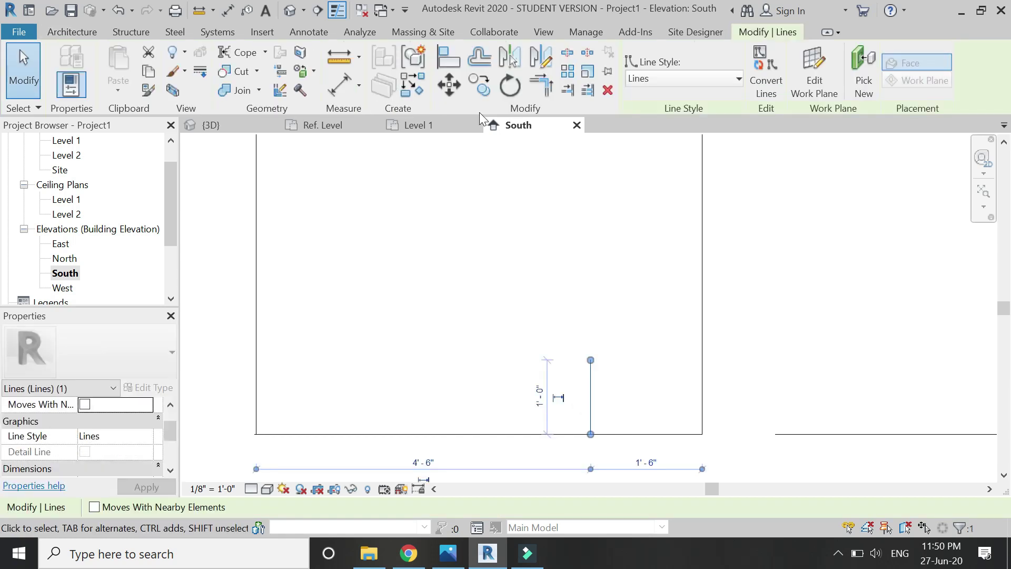
pyautogui.click(479, 84)
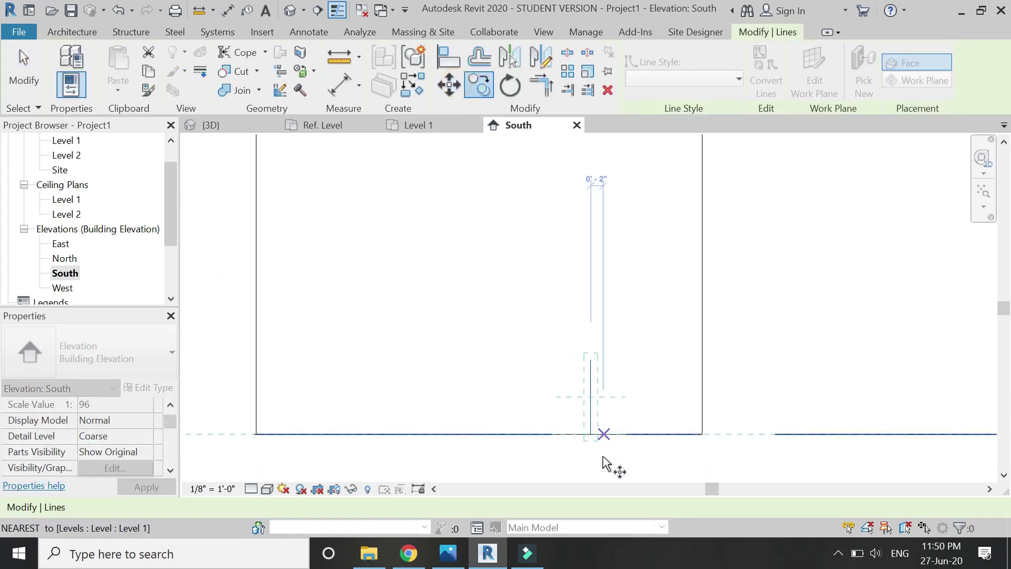
pyautogui.press('m')
pyautogui.press('v')
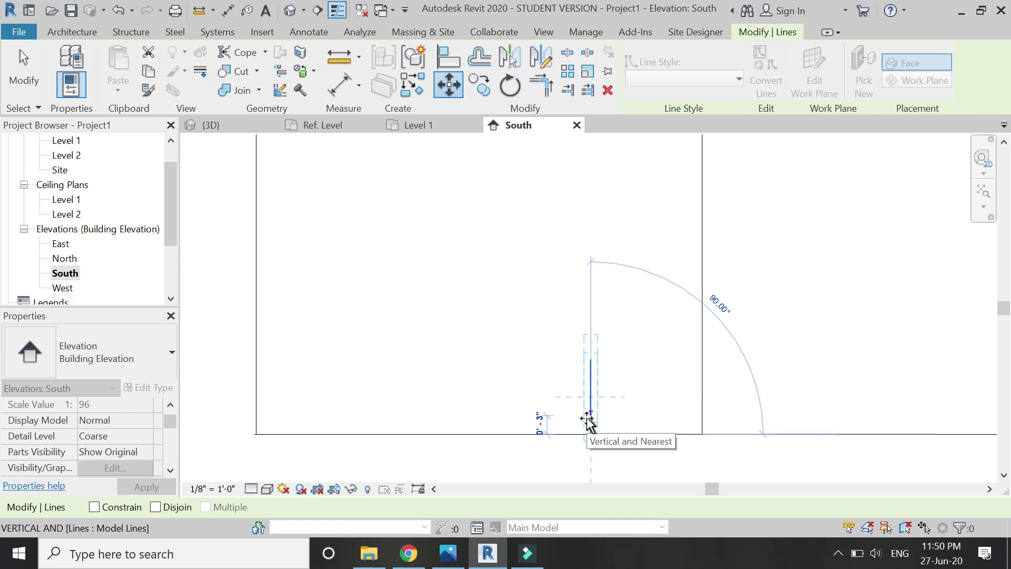
pyautogui.click(588, 420)
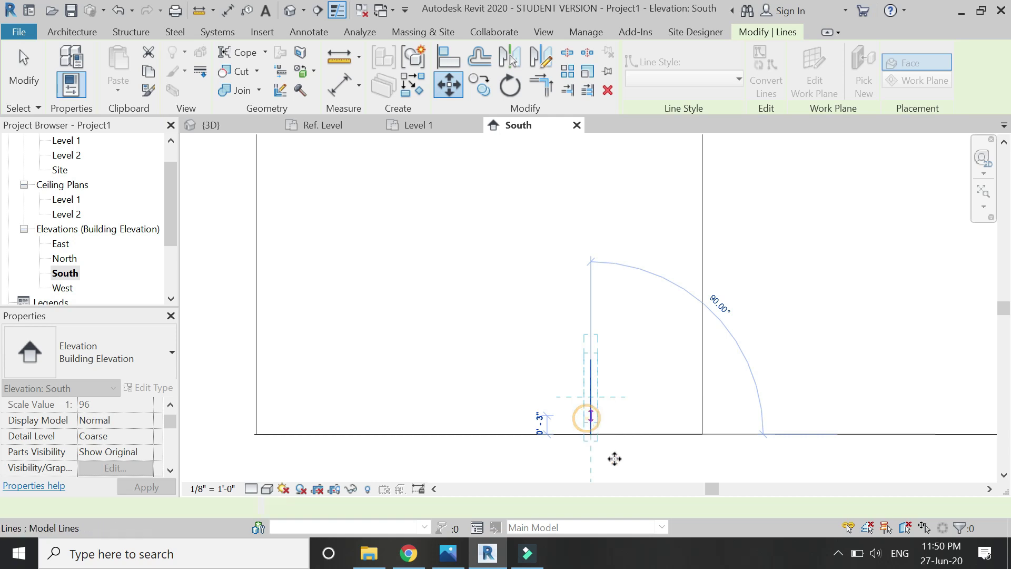
pyautogui.click(598, 399)
pyautogui.click(590, 418)
pyautogui.moveTo(590, 434); pyautogui.dragTo(590, 415)
pyautogui.click(601, 395)
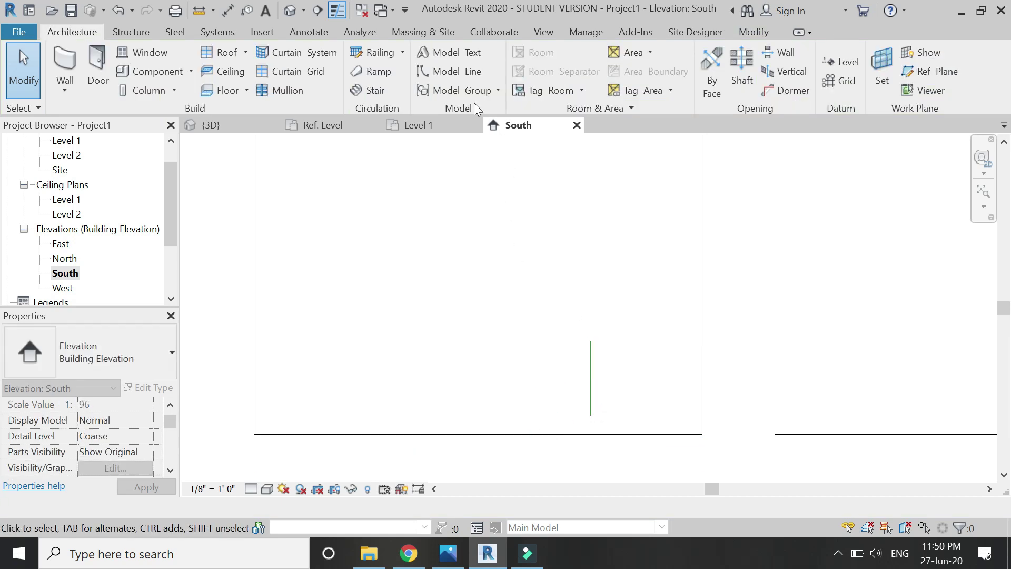
# Step: Draw a slanted model line from the vertical line's lower end down to the wall's base
pyautogui.click(447, 71)
pyautogui.click(591, 415)
pyautogui.click(560, 434)
pyautogui.press('Escape')
pyautogui.press('Escape')
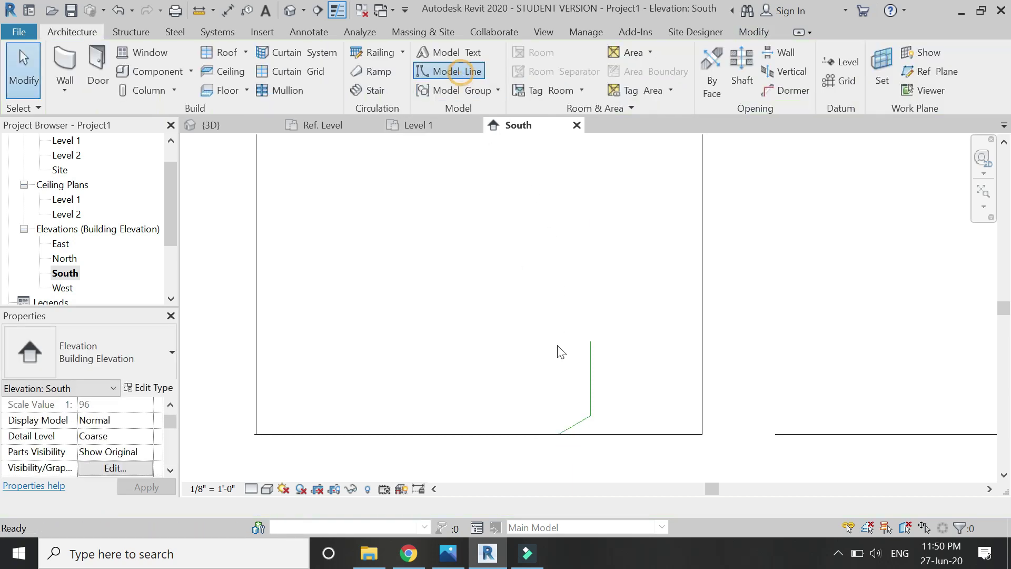
# Step: Draw a parallel slanted line from the vertical line's midpoint and a vertical line up to it from the lower slanted line's base end
pyautogui.click(589, 378)
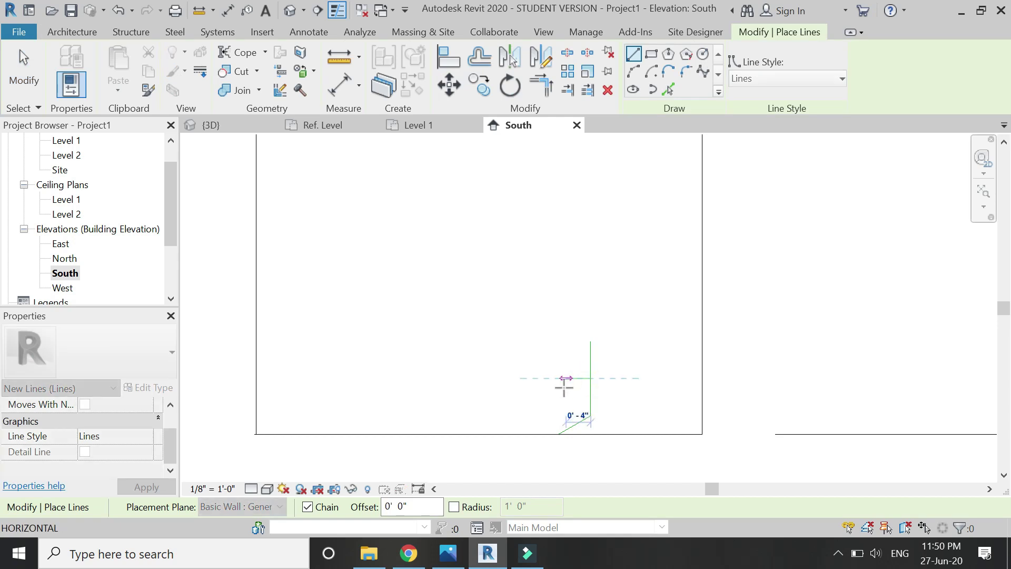
pyautogui.click(548, 416)
pyautogui.click(558, 433)
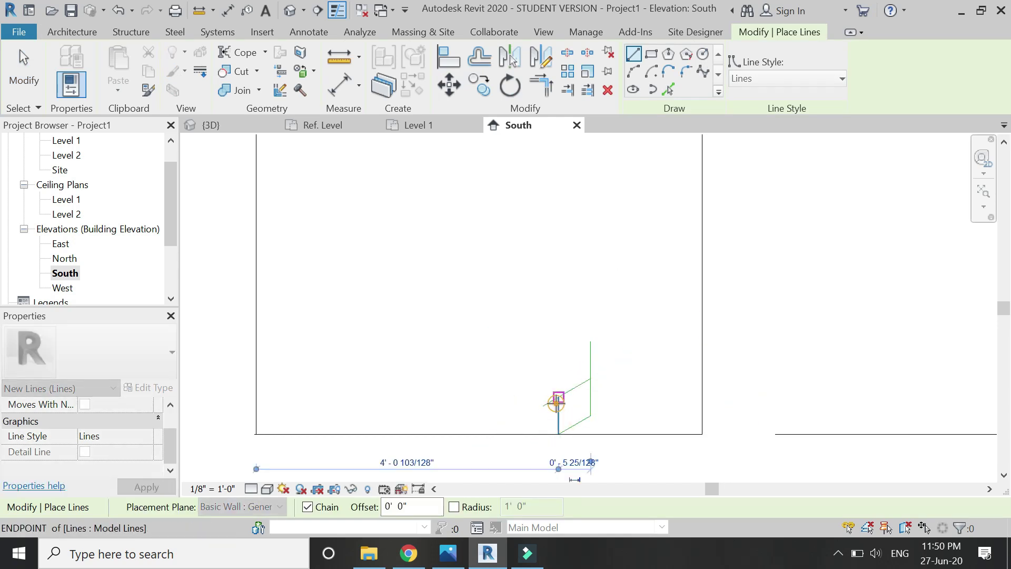
pyautogui.press('Escape')
pyautogui.scroll(3, 606, 424)
pyautogui.press('Escape')
pyautogui.click(564, 420)
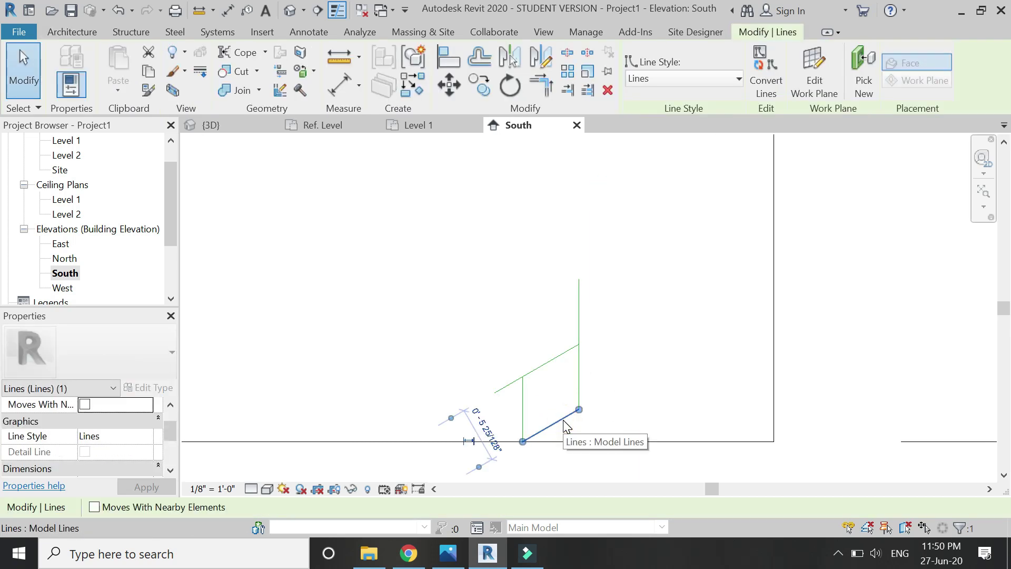
pyautogui.scroll(-2, 526, 357)
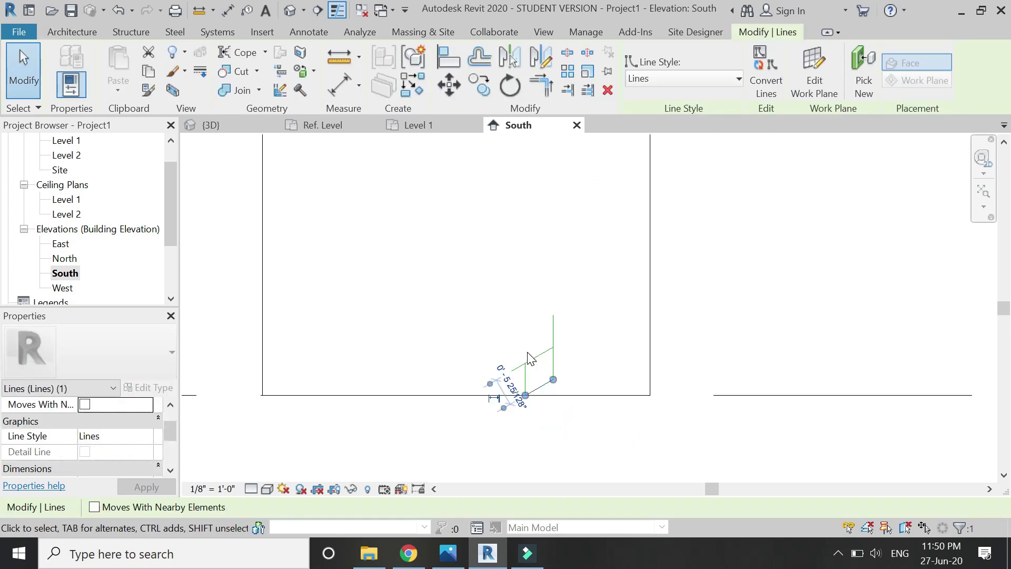
pyautogui.scroll(1, 526, 369)
pyautogui.press('Escape')
pyautogui.click(525, 390)
pyautogui.press('Escape')
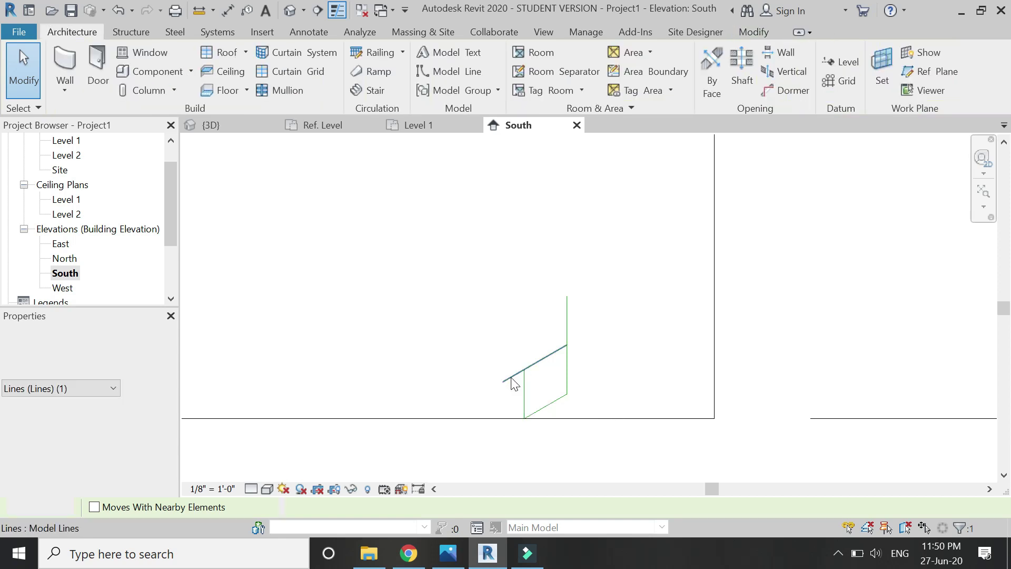
# Step: Trim the upper slanted line to the left vertical line and the right vertical line to the upper slanted line, closing the rhombus
pyautogui.press('r')
pyautogui.click(542, 360)
pyautogui.click(526, 394)
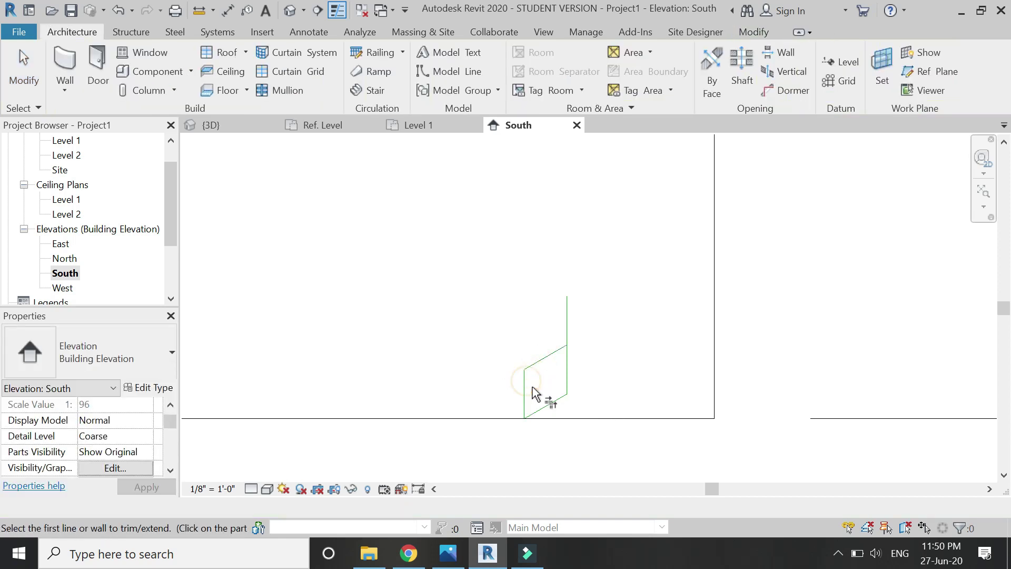
pyautogui.press('Escape')
pyautogui.press('t')
pyautogui.press('r')
pyautogui.click(568, 371)
pyautogui.click(556, 352)
pyautogui.press('Escape')
# Step: Mirror a copy of the rhombus about its right vertical side to form a symmetrical pair at the wall's base
pyautogui.scroll(2, 584, 353)
pyautogui.click(561, 356)
pyautogui.moveTo(606, 306); pyautogui.dragTo(485, 427)
pyautogui.click(540, 58)
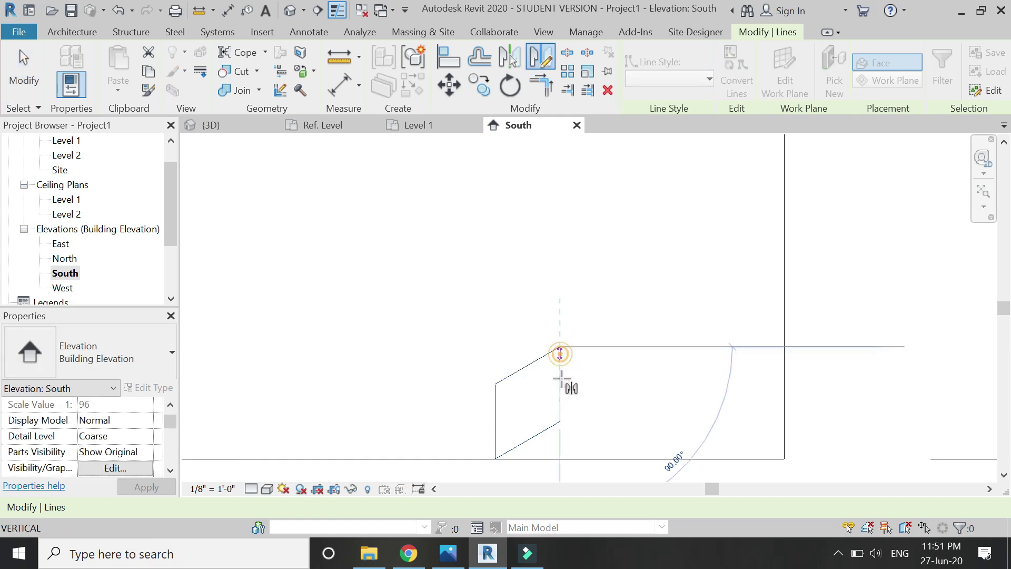
pyautogui.click(594, 427)
pyautogui.click(634, 379)
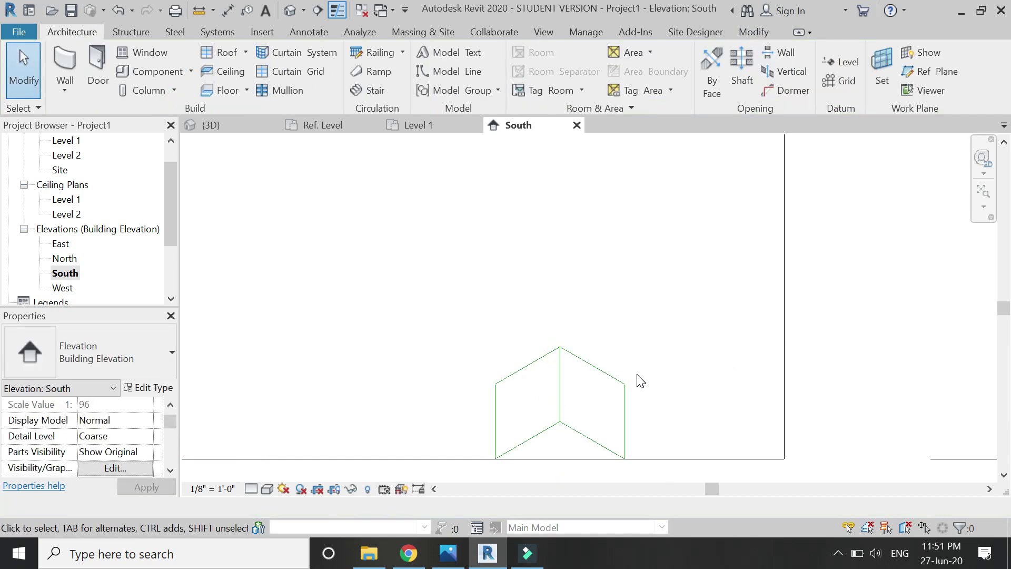
# Step: Mirror a copy of the rhombus pair upward about a horizontal axis through its top apex
pyautogui.moveTo(660, 312); pyautogui.dragTo(491, 399)
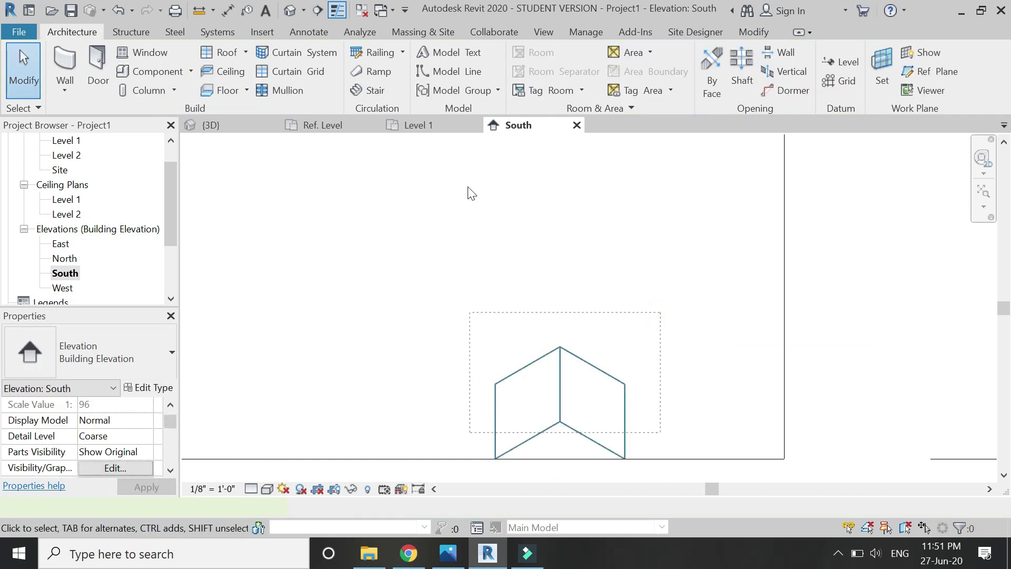
pyautogui.click(540, 58)
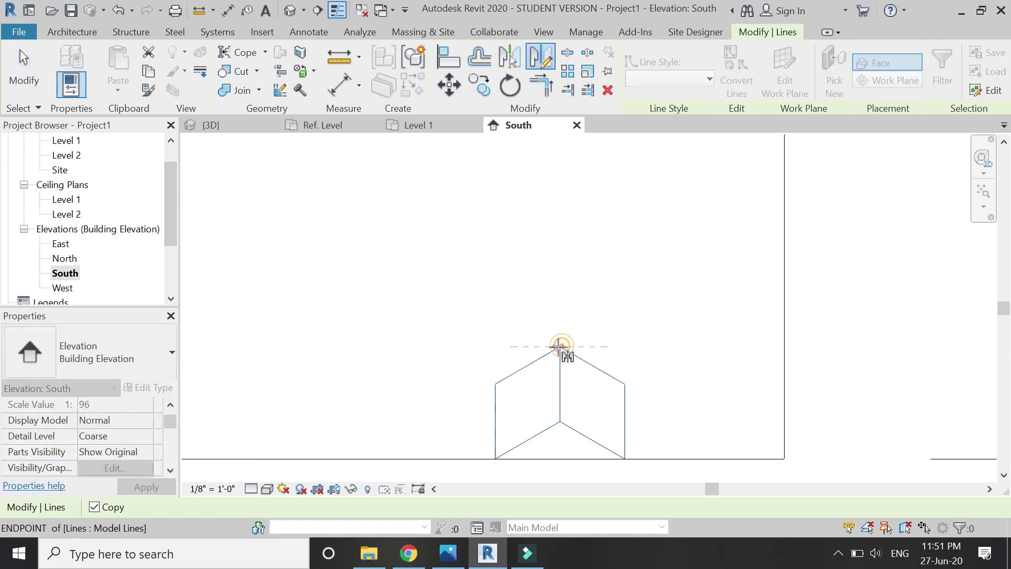
pyautogui.click(624, 353)
pyautogui.click(600, 355)
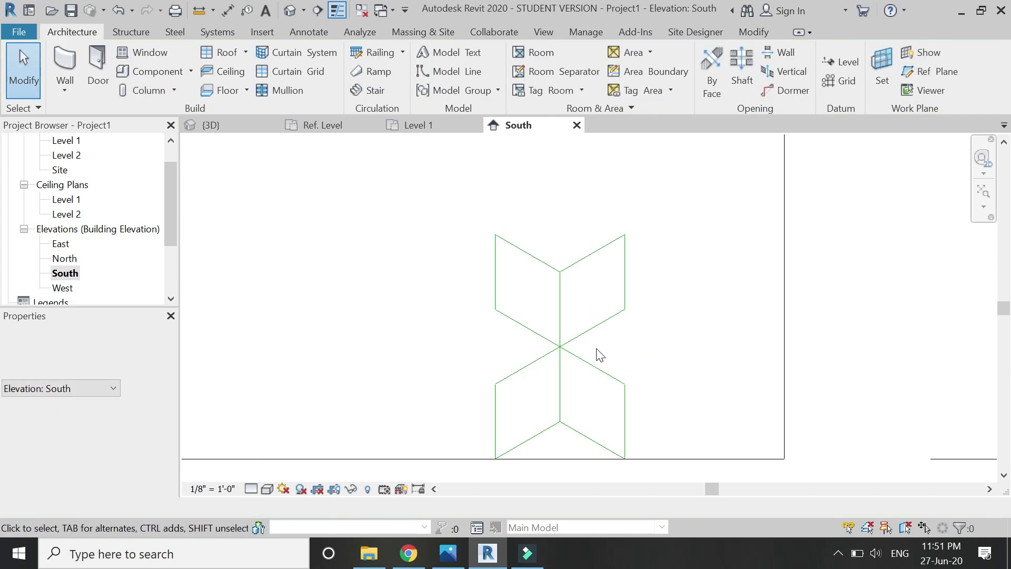
# Step: Draw two model lines parallel to the existing slanted sides to close the star's left rhombus, with 6" sides
pyautogui.moveTo(537, 225); pyautogui.dragTo(477, 330)
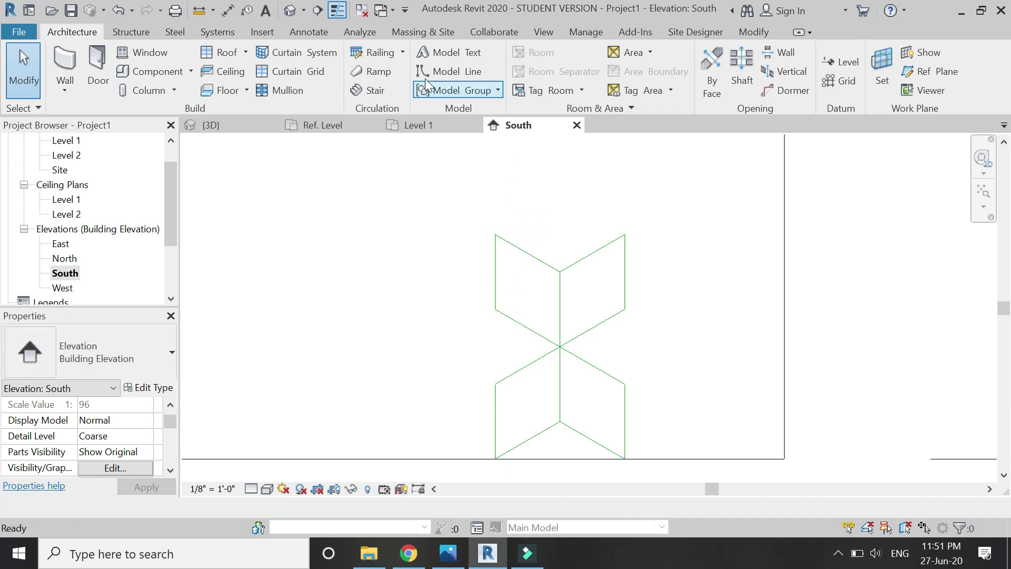
pyautogui.press('l')
pyautogui.press('i')
pyautogui.click(495, 309)
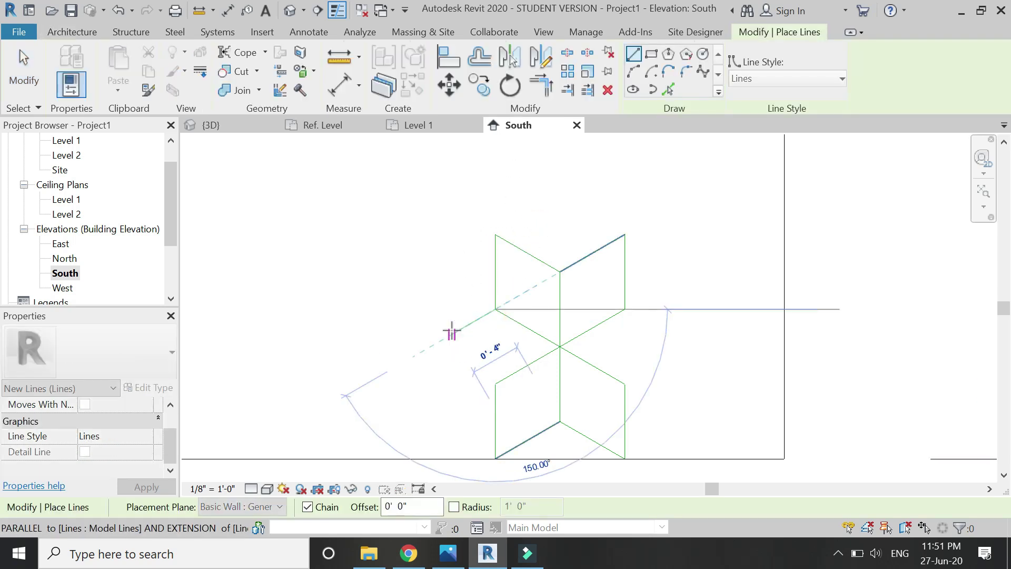
pyautogui.click(431, 346)
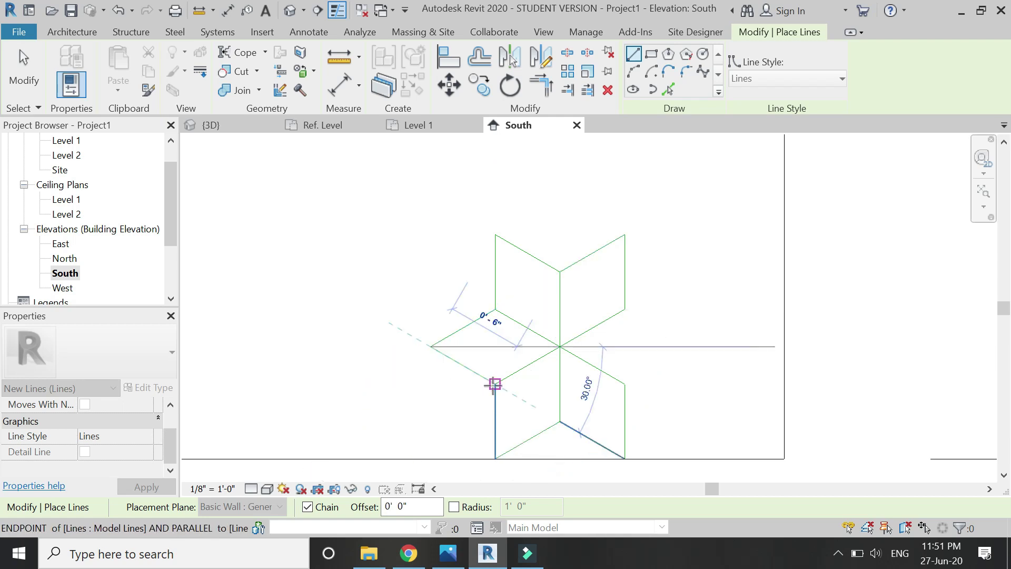
pyautogui.click(495, 384)
pyautogui.press('Escape')
# Step: Draw two model lines meeting at a point to close the star's right rhombus, completing the six-pointed star
pyautogui.click(625, 310)
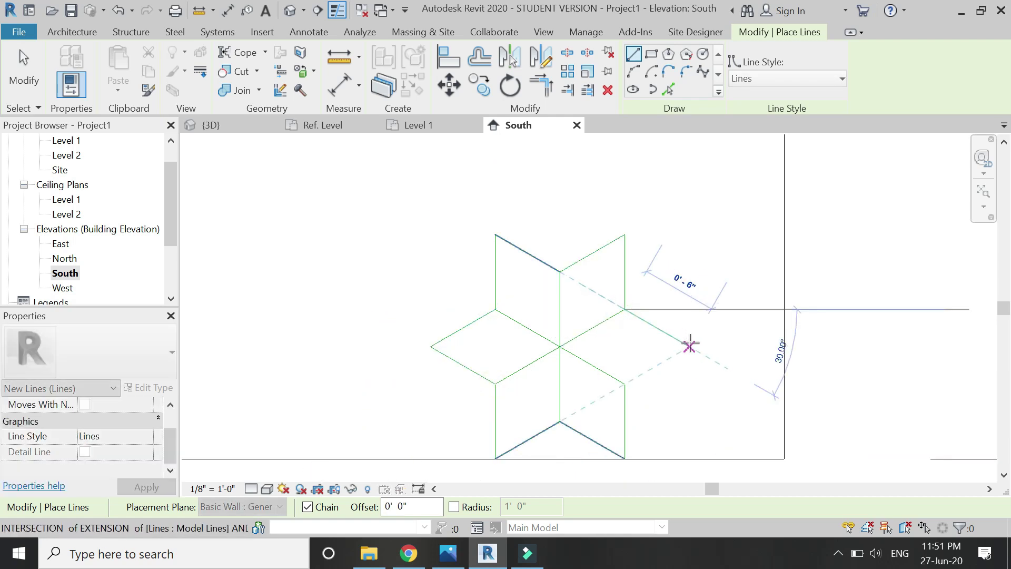
pyautogui.click(689, 346)
pyautogui.click(625, 384)
pyautogui.scroll(-3, 651, 396)
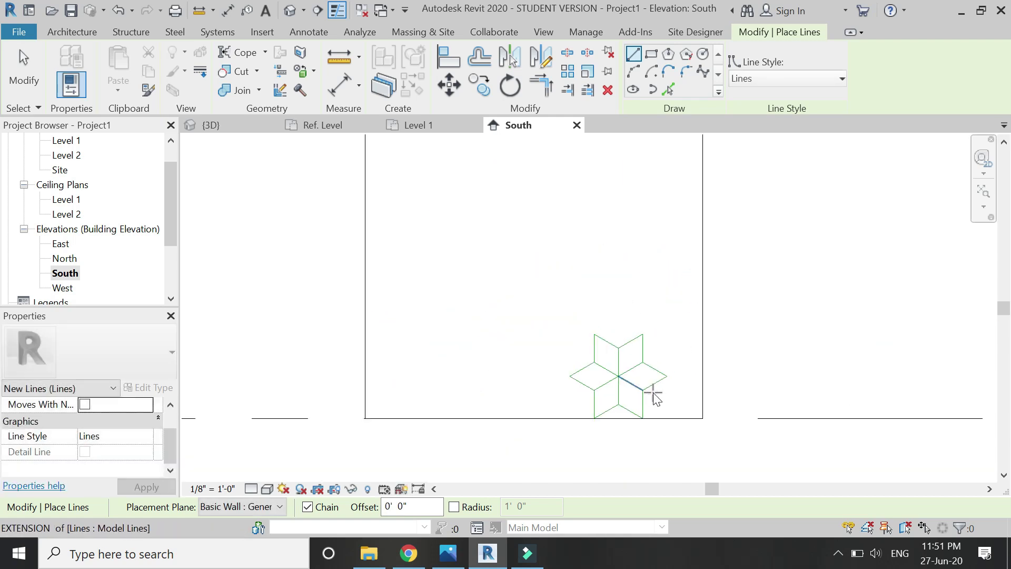
pyautogui.press('Escape')
pyautogui.press('Escape')
# Step: Check the tiled wall reference image in Photos, return to Revit and copy the star to its left, tip to tip
pyautogui.click(447, 562)
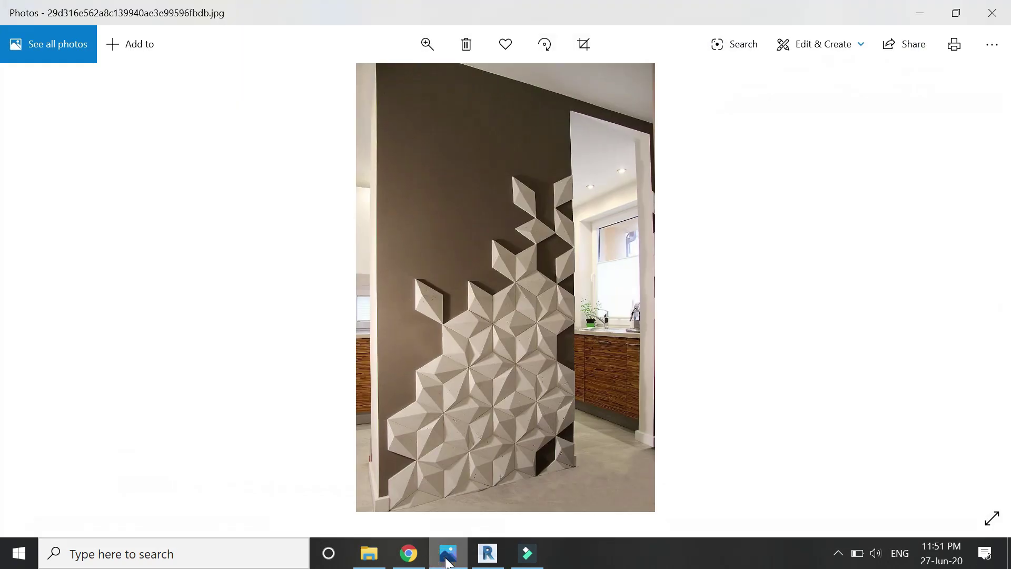
pyautogui.click(447, 562)
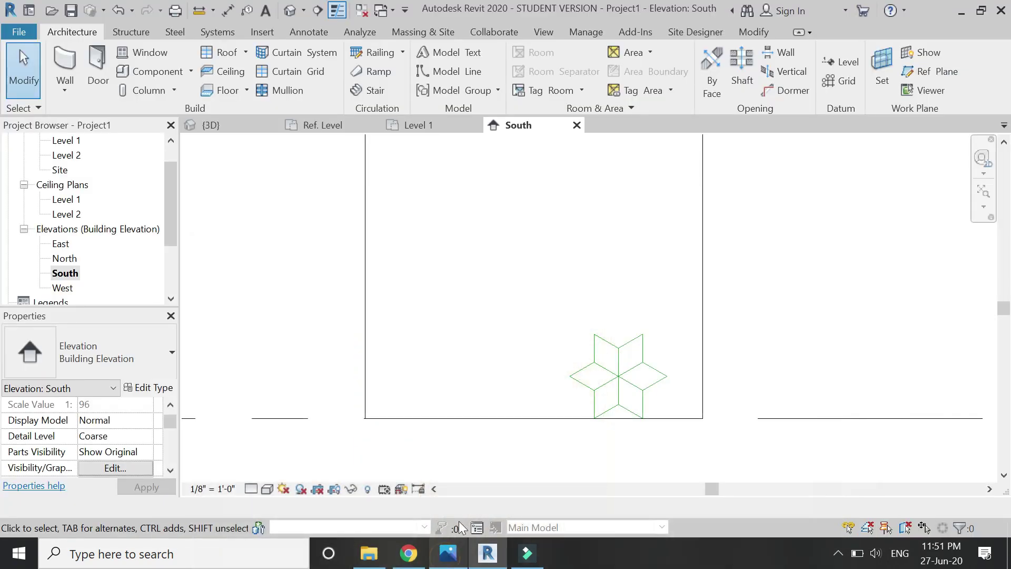
pyautogui.click(449, 561)
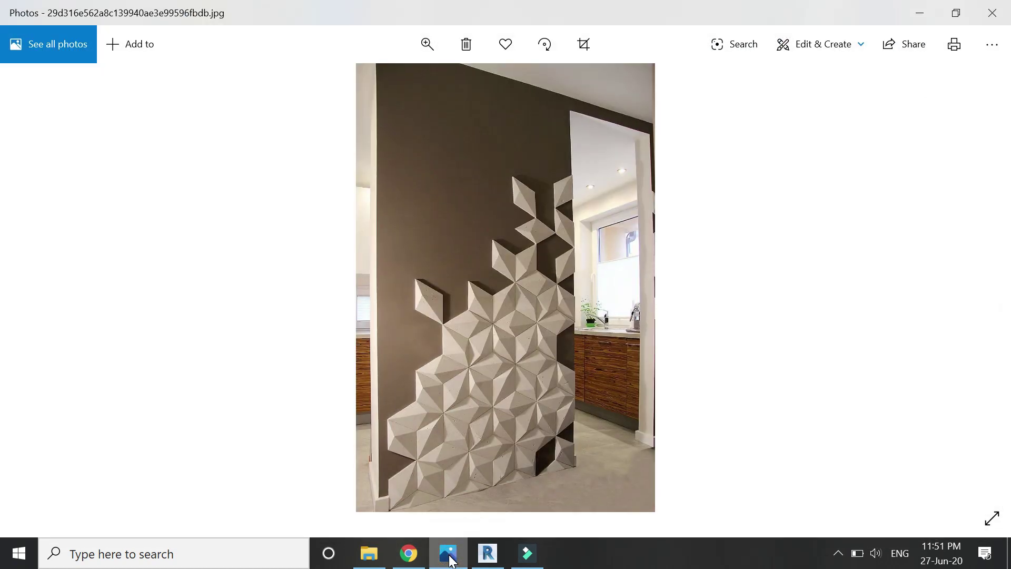
pyautogui.click(449, 561)
pyautogui.moveTo(679, 313); pyautogui.dragTo(525, 419)
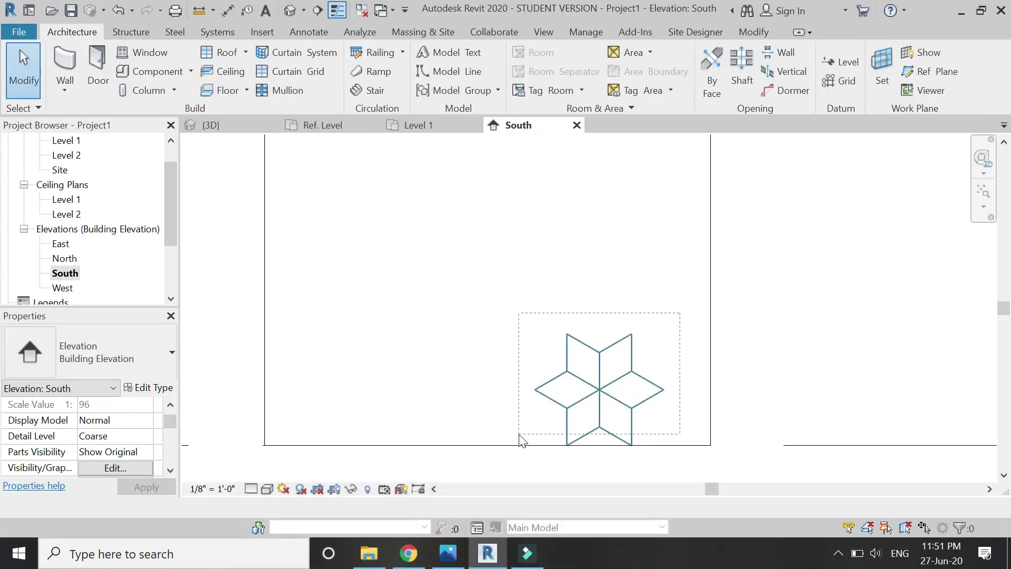
pyautogui.click(479, 86)
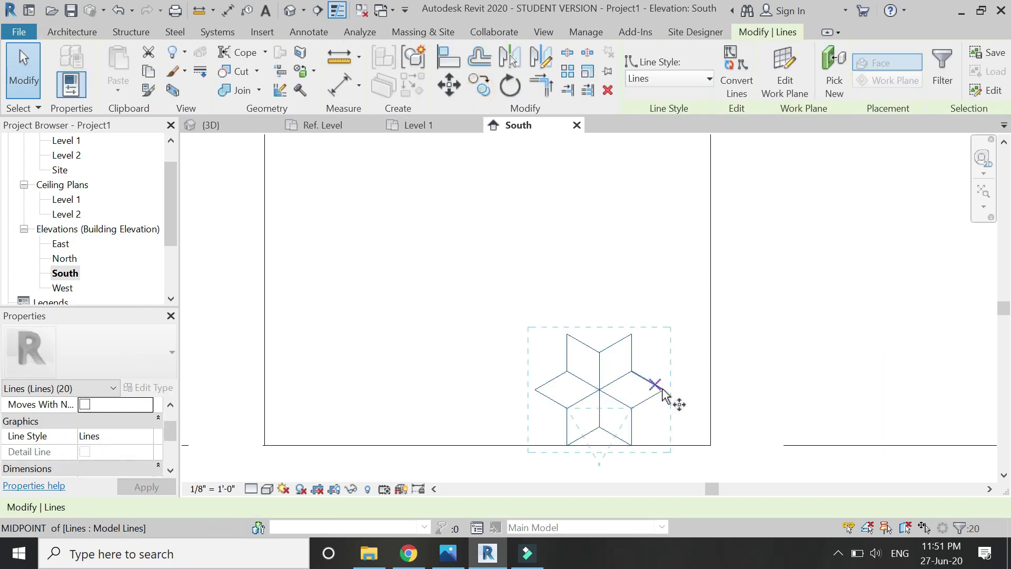
pyautogui.click(534, 390)
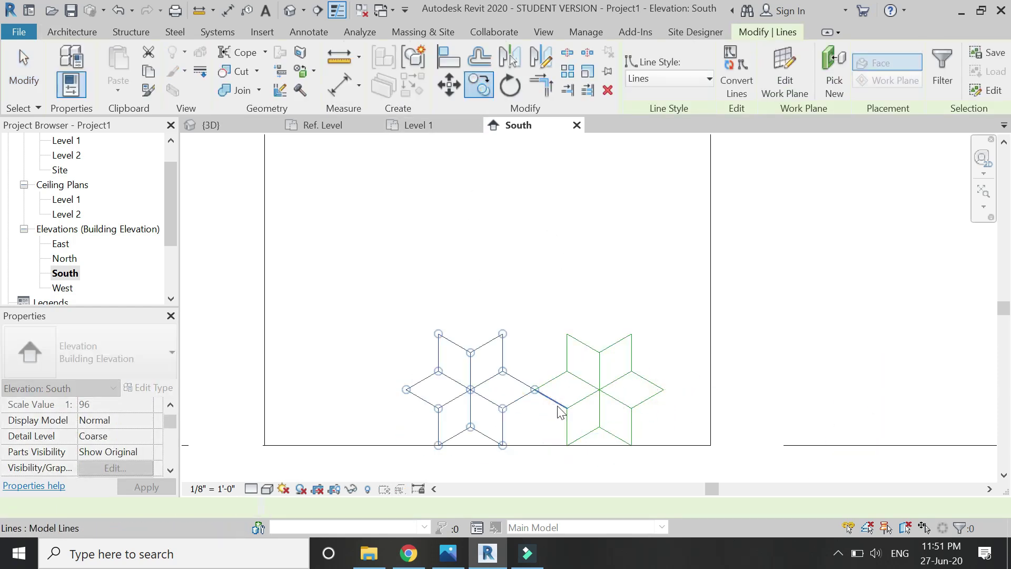
# Step: Copy the middle star to its left with Multiple enabled, tip to tip, to make a row of three stars
pyautogui.click(480, 85)
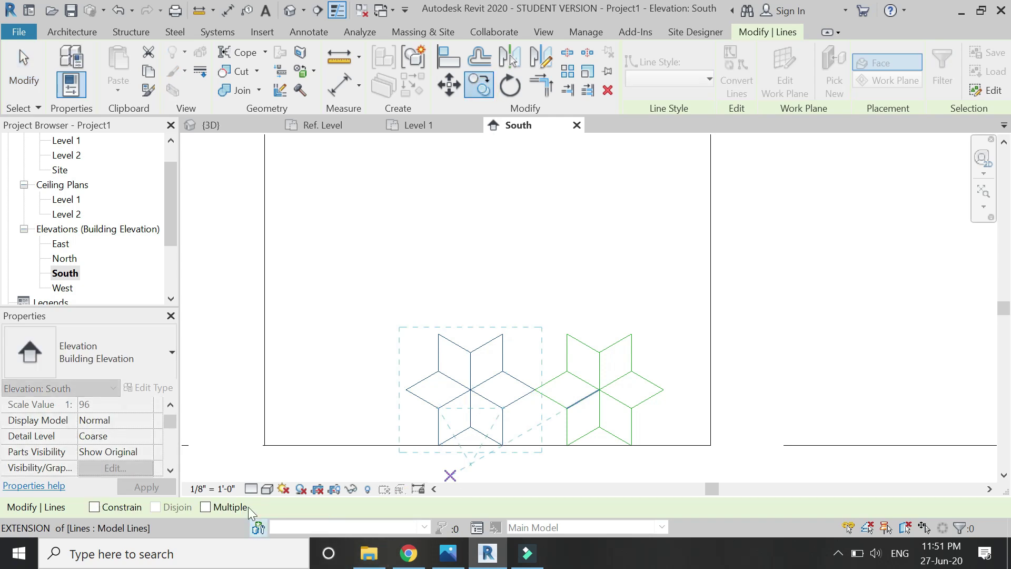
pyautogui.click(534, 390)
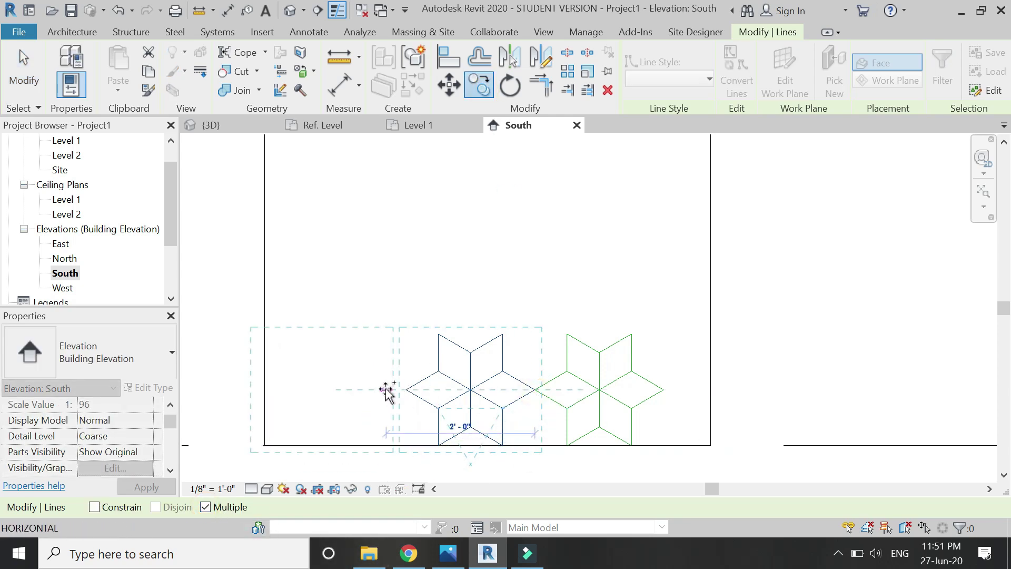
pyautogui.click(406, 390)
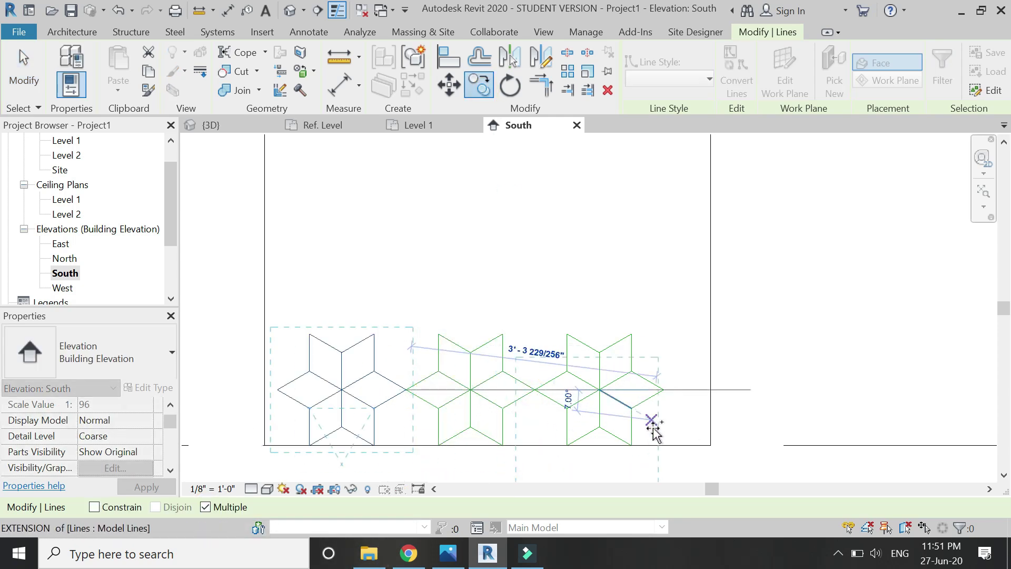
pyautogui.press('Escape')
pyautogui.press('Escape')
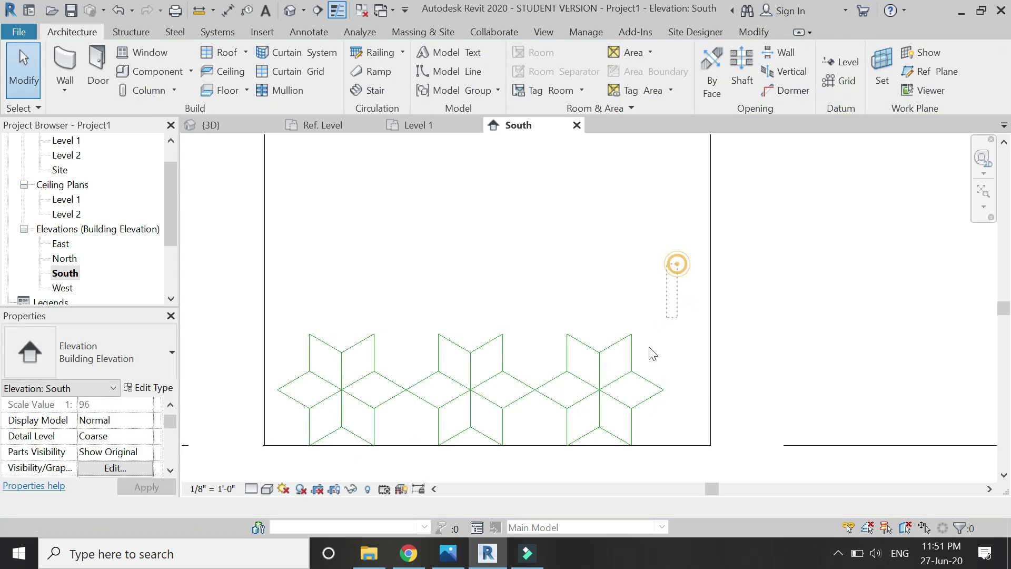
# Step: Copy the left star's upper rhombus pair into both upper gaps between the three stars
pyautogui.moveTo(678, 263); pyautogui.dragTo(327, 437)
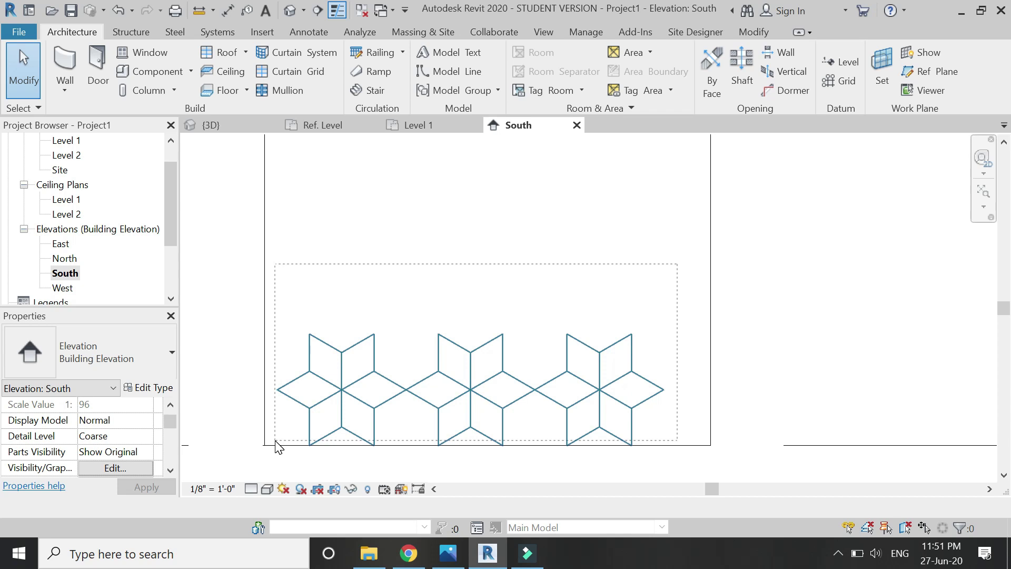
pyautogui.moveTo(295, 440); pyautogui.dragTo(582, 371)
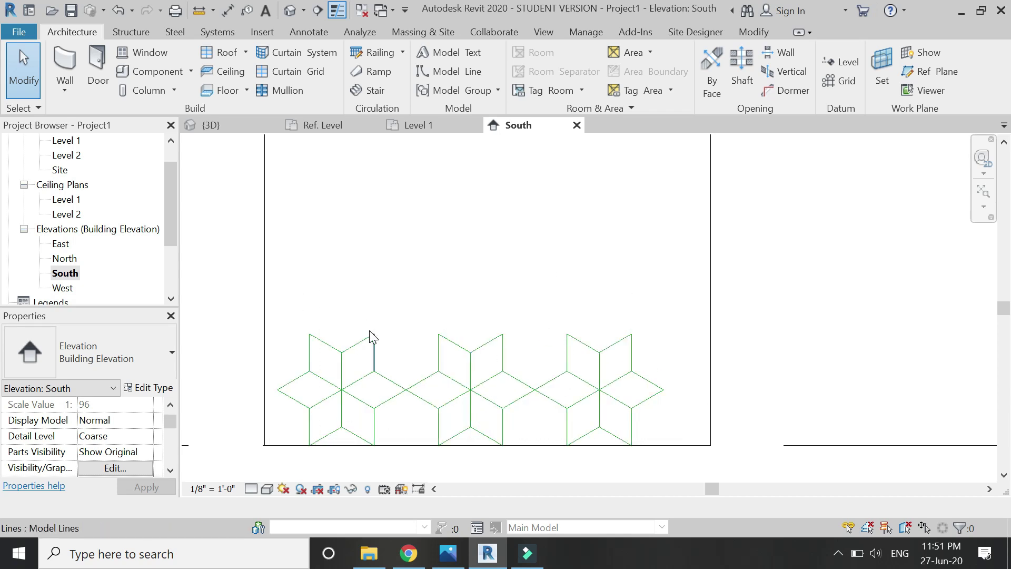
pyautogui.moveTo(381, 305); pyautogui.dragTo(292, 383)
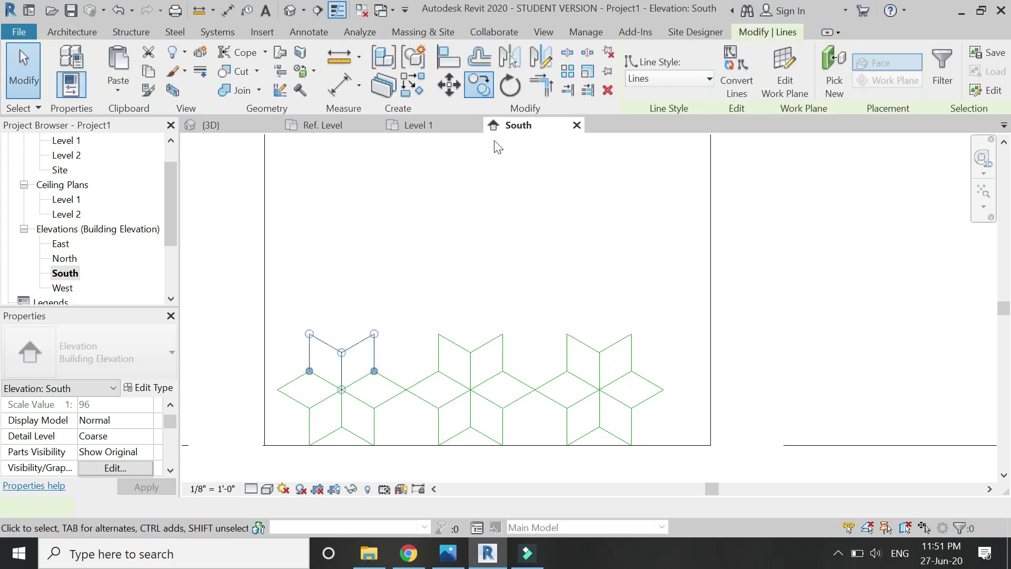
pyautogui.click(342, 389)
pyautogui.click(406, 390)
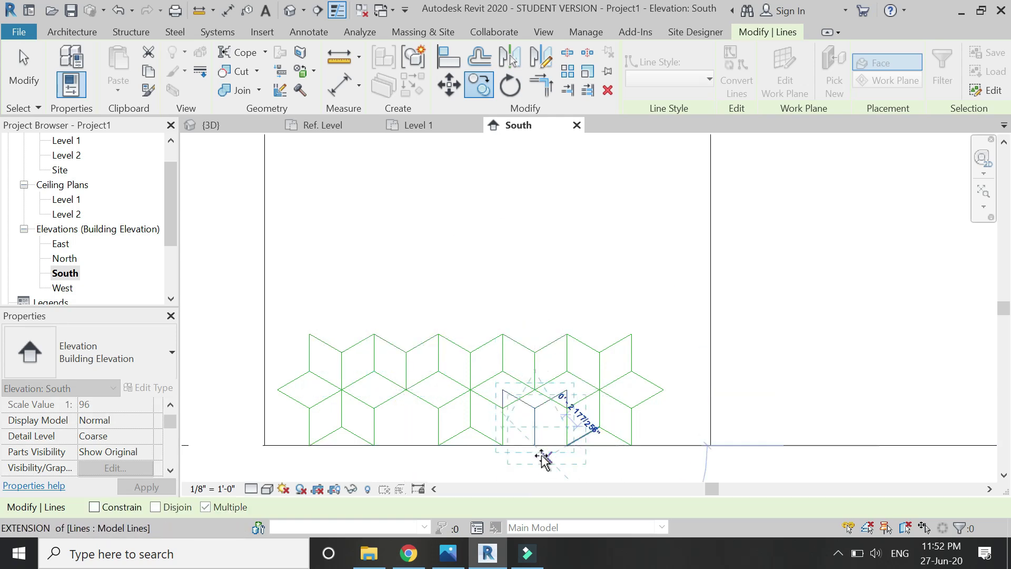
pyautogui.press('Escape')
pyautogui.press('Escape')
# Step: Mirror copies of both upper gap infills about a horizontal axis through the star centres to fill the lower gaps
pyautogui.moveTo(550, 309); pyautogui.dragTo(523, 365)
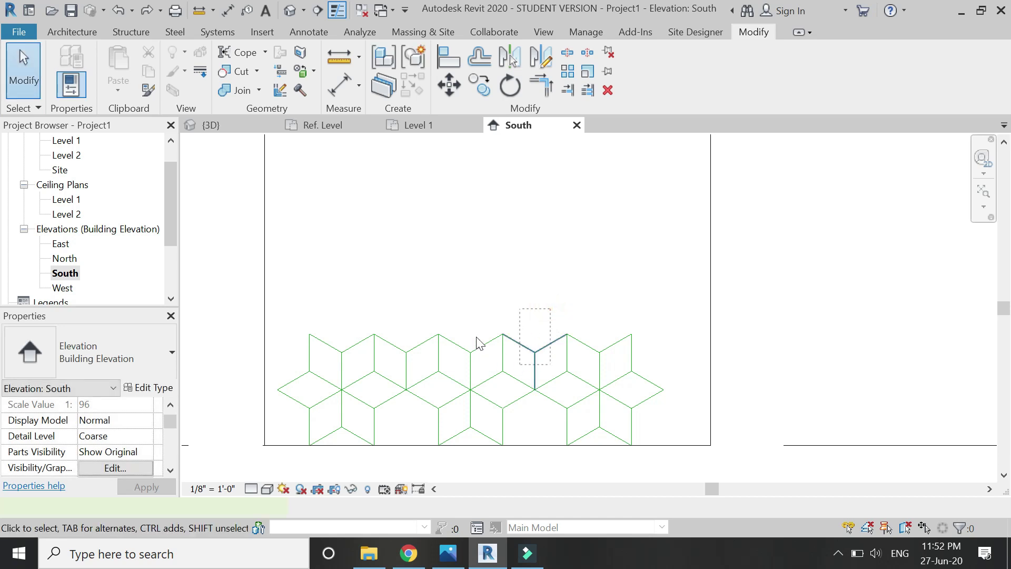
pyautogui.keyDown('ctrl'); pyautogui.moveTo(412, 315); pyautogui.dragTo(390, 381); pyautogui.keyUp('ctrl')
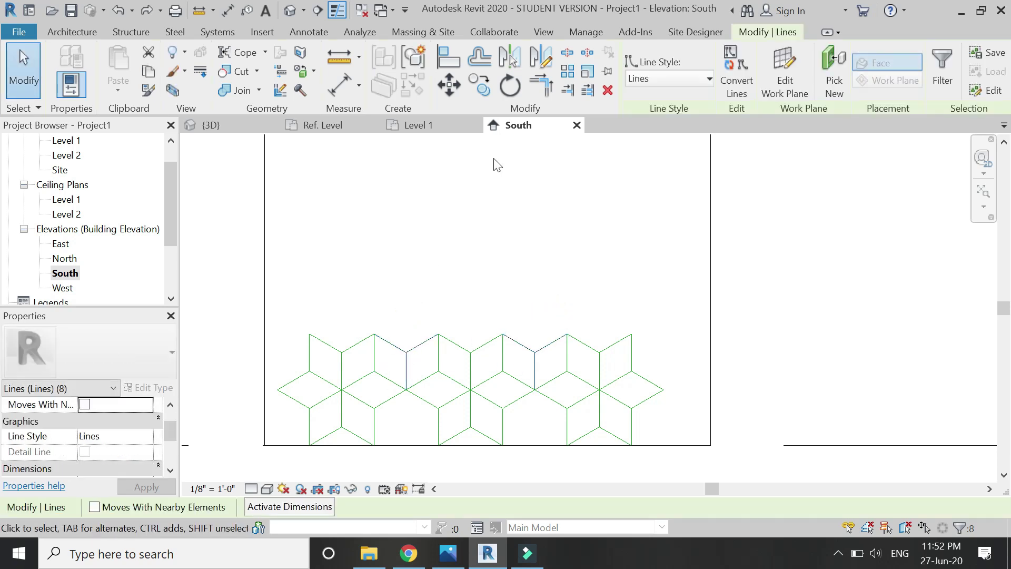
pyautogui.click(537, 67)
pyautogui.click(534, 390)
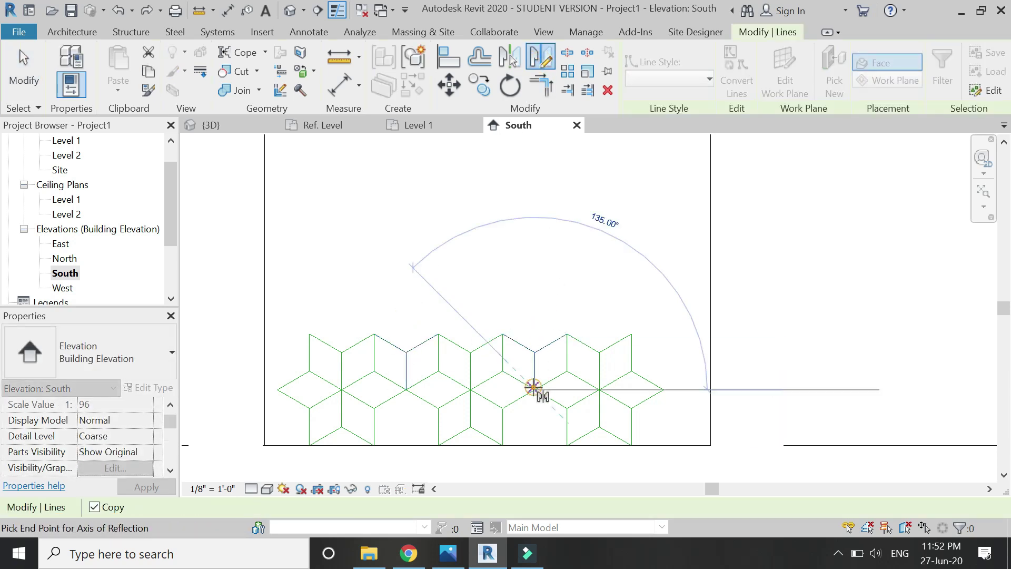
pyautogui.click(663, 390)
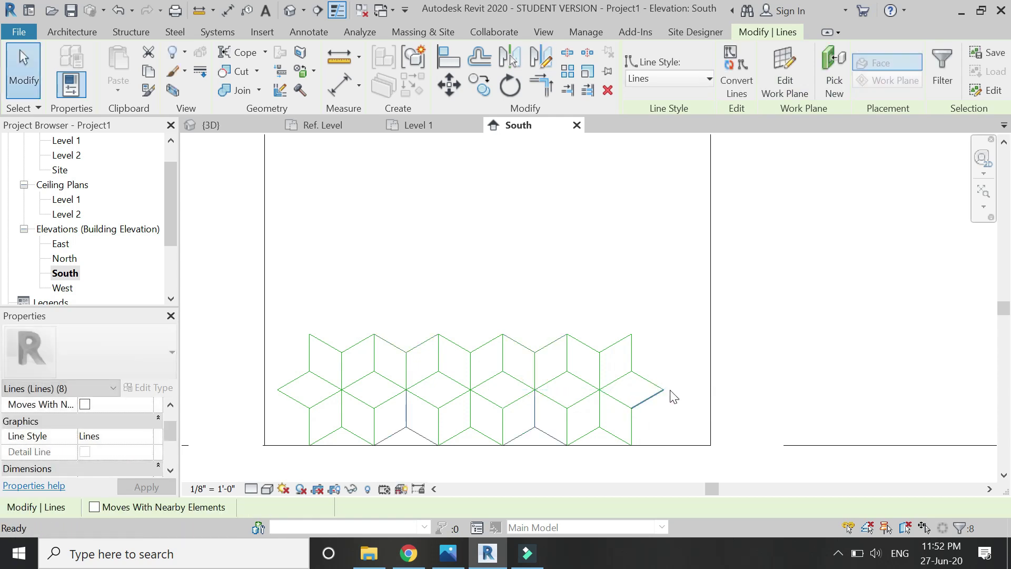
pyautogui.click(669, 337)
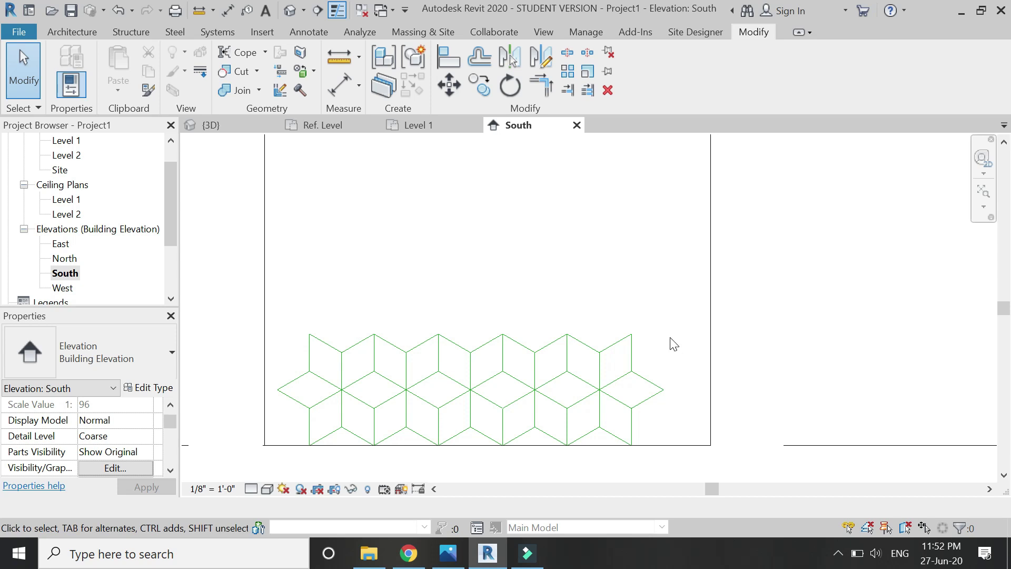
# Step: Copy the rightmost star one rhombus column to the right so the pattern extends past the wall's right edge
pyautogui.moveTo(673, 313); pyautogui.dragTo(586, 424)
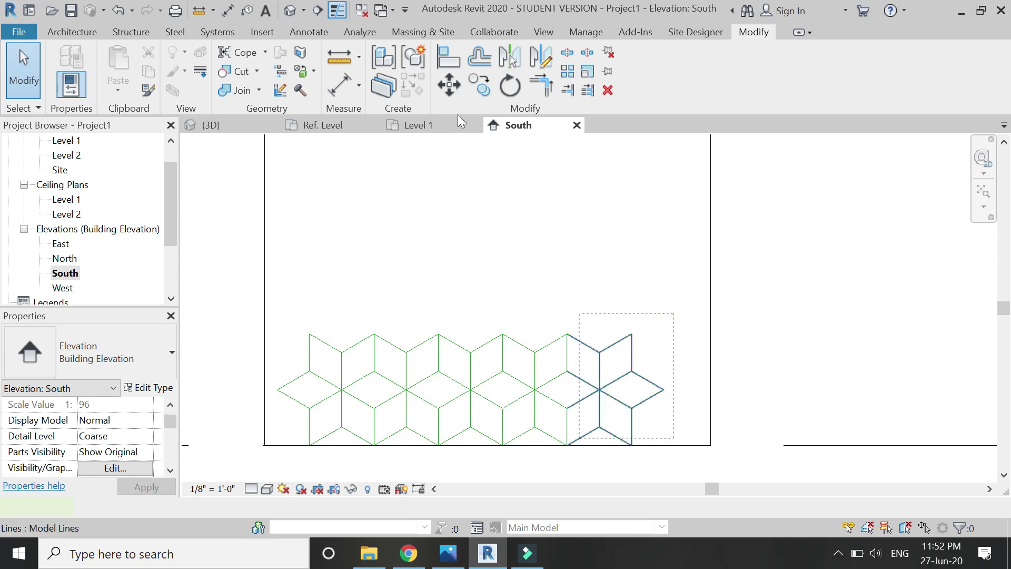
pyautogui.click(449, 84)
pyautogui.press('c')
pyautogui.press('o')
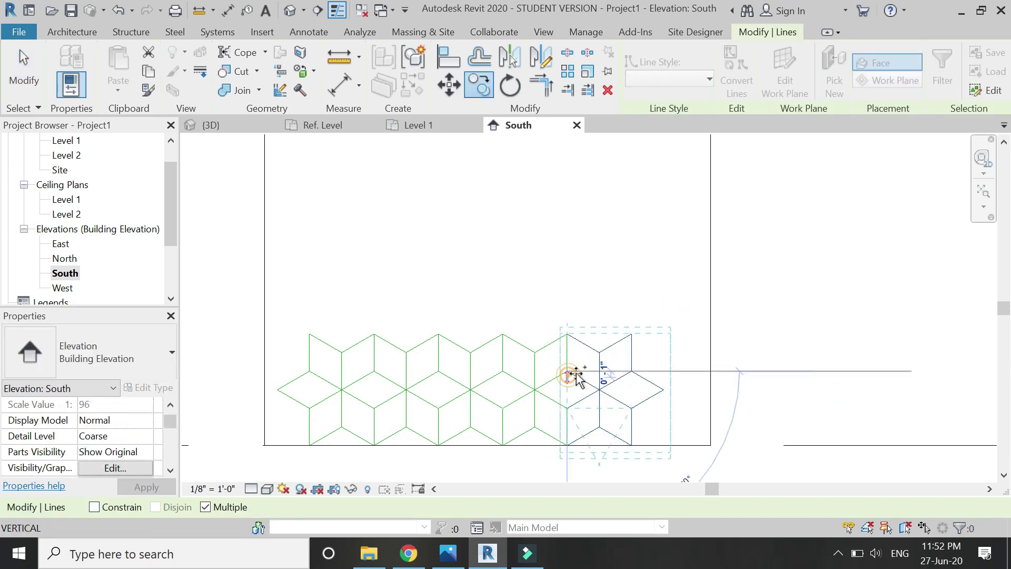
pyautogui.click(568, 372)
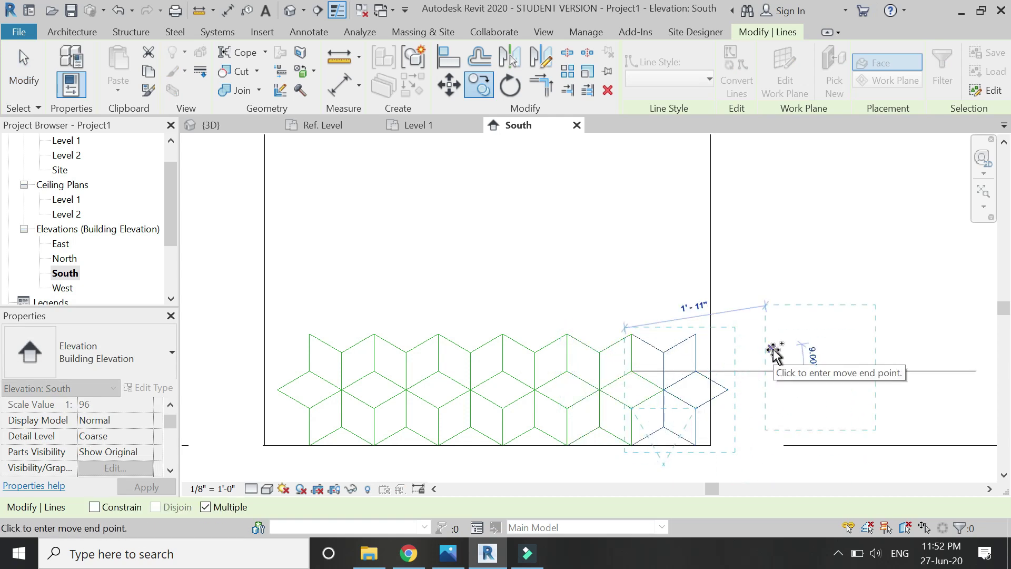
pyautogui.press('Escape')
pyautogui.press('Escape')
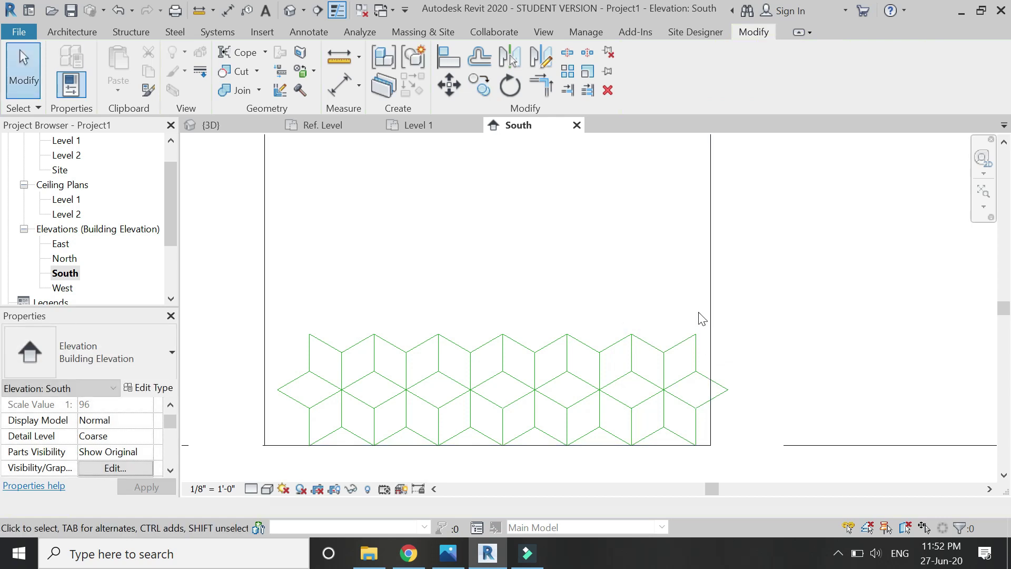
# Step: Copy the leftmost star one rhombus column to the left so the pattern extends past the wall's left edge
pyautogui.moveTo(358, 313); pyautogui.dragTo(282, 434)
pyautogui.click(467, 88)
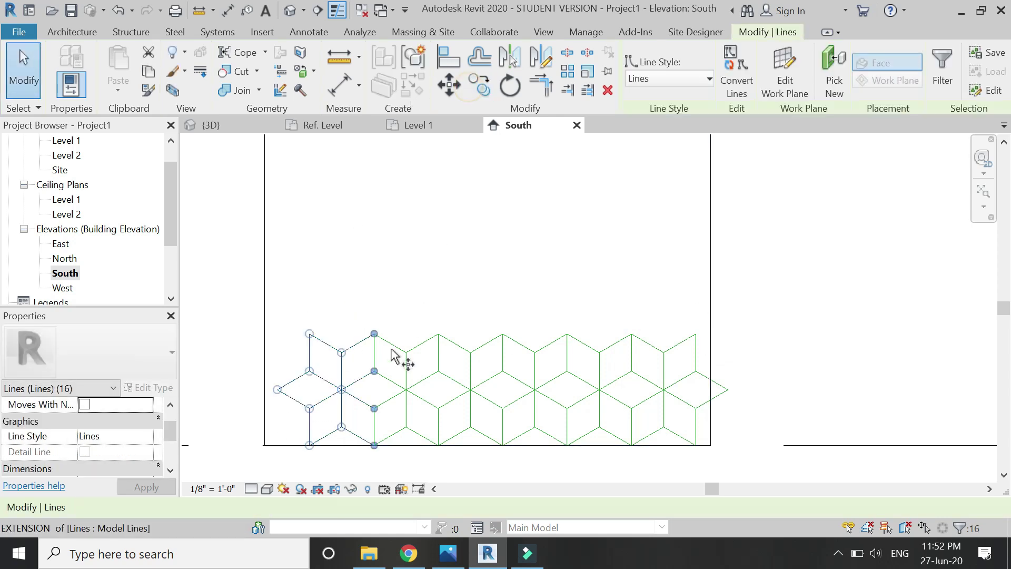
pyautogui.click(374, 372)
pyautogui.click(310, 372)
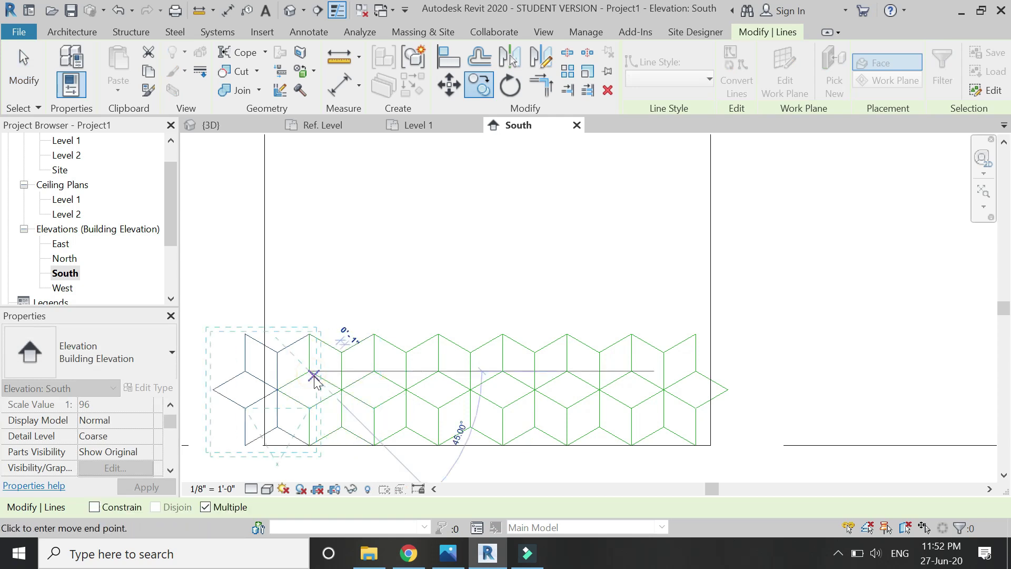
# Step: Pull the wall's left and right ends inward to align with the vertices of the rhombus pattern
pyautogui.press('Escape')
pyautogui.press('Escape')
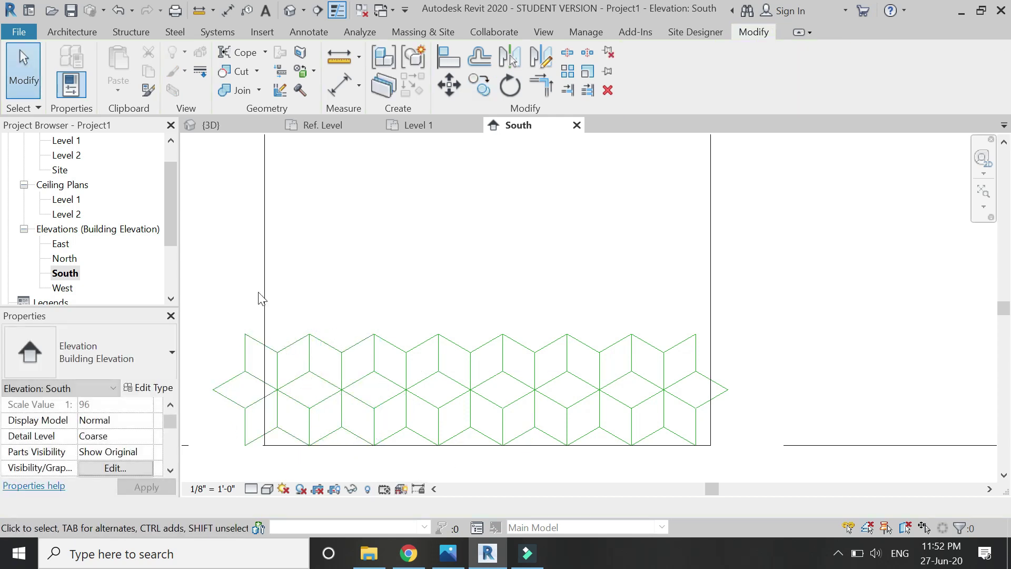
pyautogui.click(290, 318)
pyautogui.scroll(-2, 290, 314)
pyautogui.moveTo(270, 157); pyautogui.dragTo(282, 156)
pyautogui.moveTo(574, 156); pyautogui.dragTo(557, 157)
pyautogui.press('Escape')
pyautogui.scroll(2, 233, 398)
# Step: Delete the pattern lines that overhang the wall's left and right edges
pyautogui.moveTo(266, 312); pyautogui.dragTo(252, 363)
pyautogui.press('Escape')
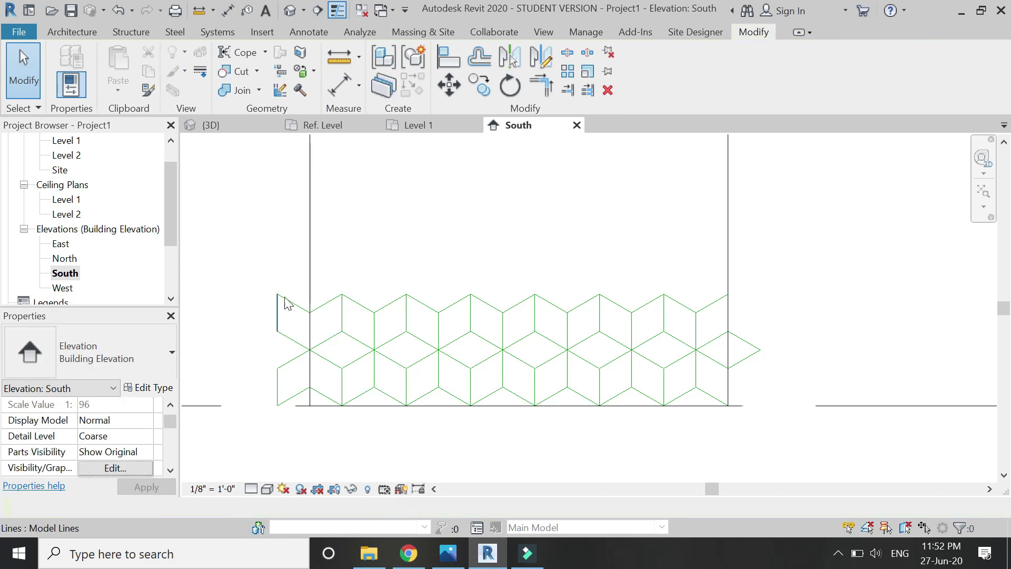
pyautogui.moveTo(288, 272); pyautogui.dragTo(253, 405)
pyautogui.press('Delete')
pyautogui.moveTo(788, 266); pyautogui.dragTo(744, 387)
pyautogui.press('Delete')
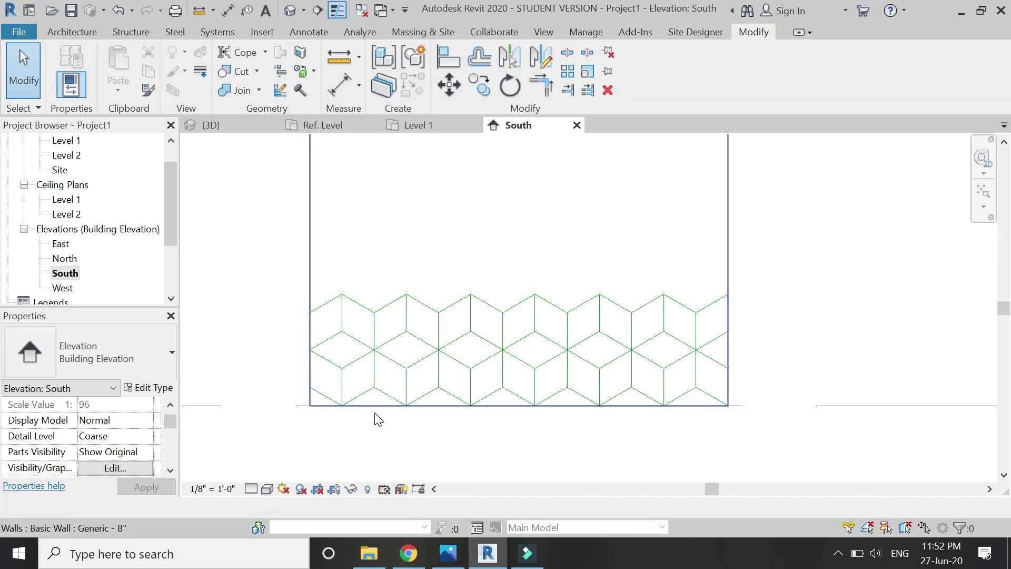
# Step: Move the wall's left end inward to the next vertical pattern line and delete the lines left outside it
pyautogui.click(311, 251)
pyautogui.scroll(-1, 326, 355)
pyautogui.scroll(-1, 337, 295)
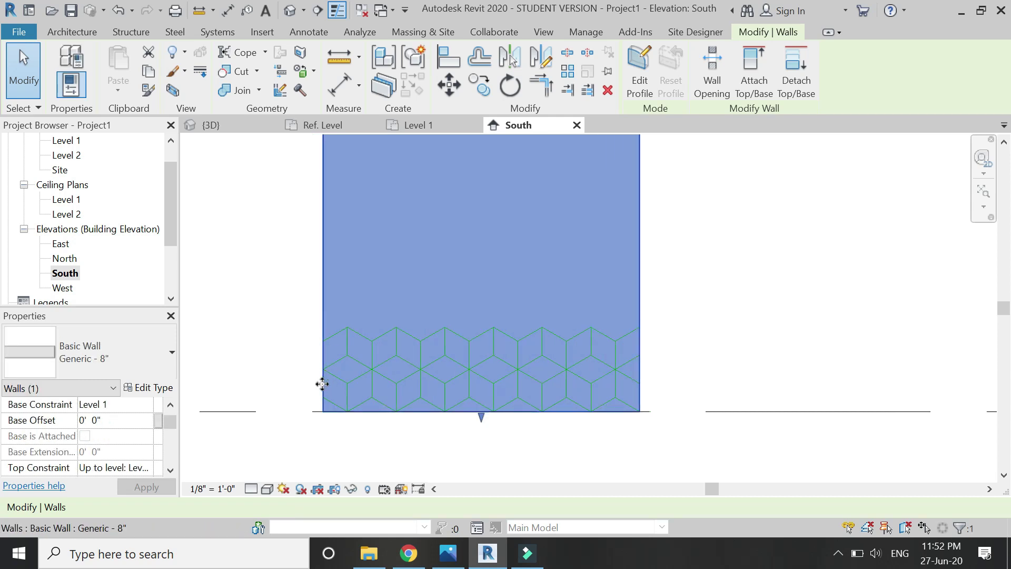
pyautogui.scroll(-1, 315, 189)
pyautogui.moveTo(318, 175); pyautogui.dragTo(329, 334)
pyautogui.scroll(1, 329, 335)
pyautogui.scroll(1, 324, 326)
pyautogui.press('Escape')
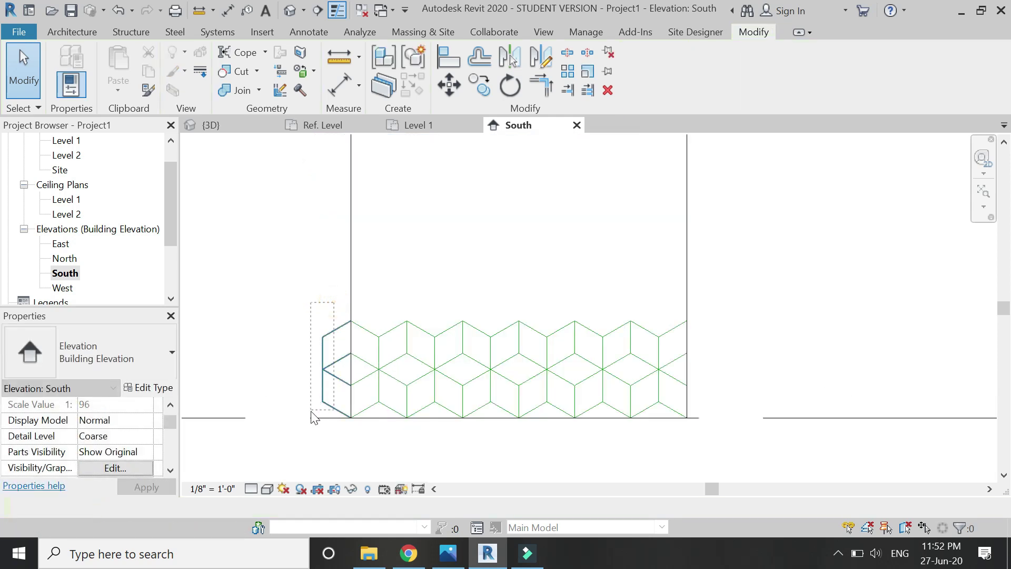
pyautogui.moveTo(311, 416); pyautogui.dragTo(308, 412)
pyautogui.press('Delete')
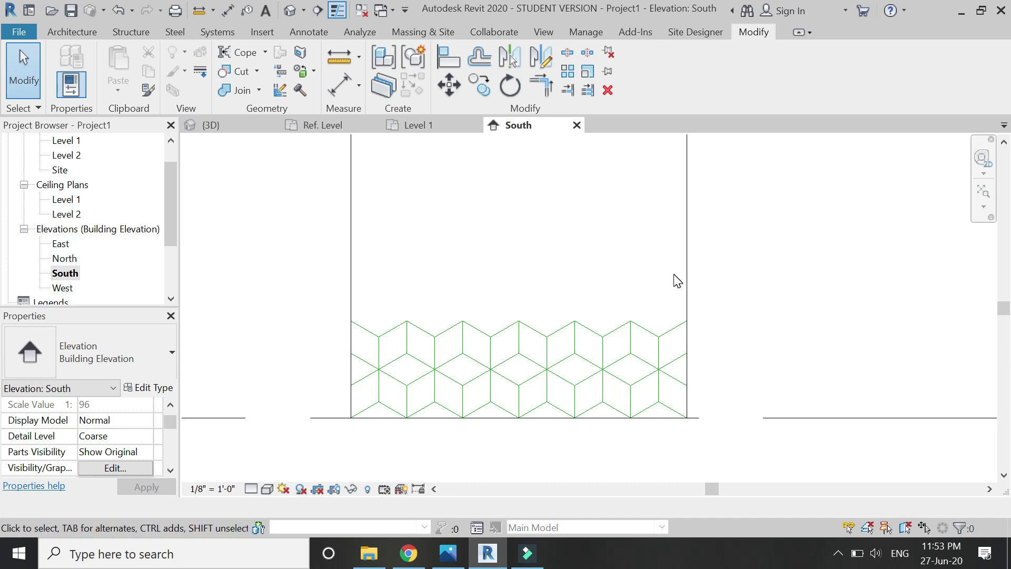
# Step: Copy the whole star row upward, shifted half a star width left, so it interlocks with the row below
pyautogui.moveTo(649, 330); pyautogui.dragTo(424, 417)
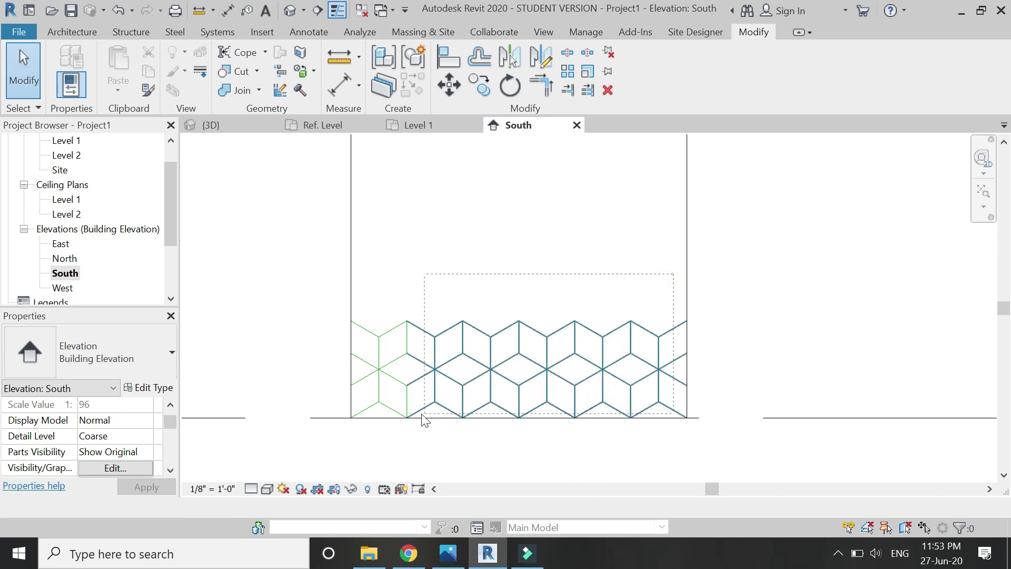
pyautogui.moveTo(369, 301); pyautogui.dragTo(369, 301)
pyautogui.click(478, 85)
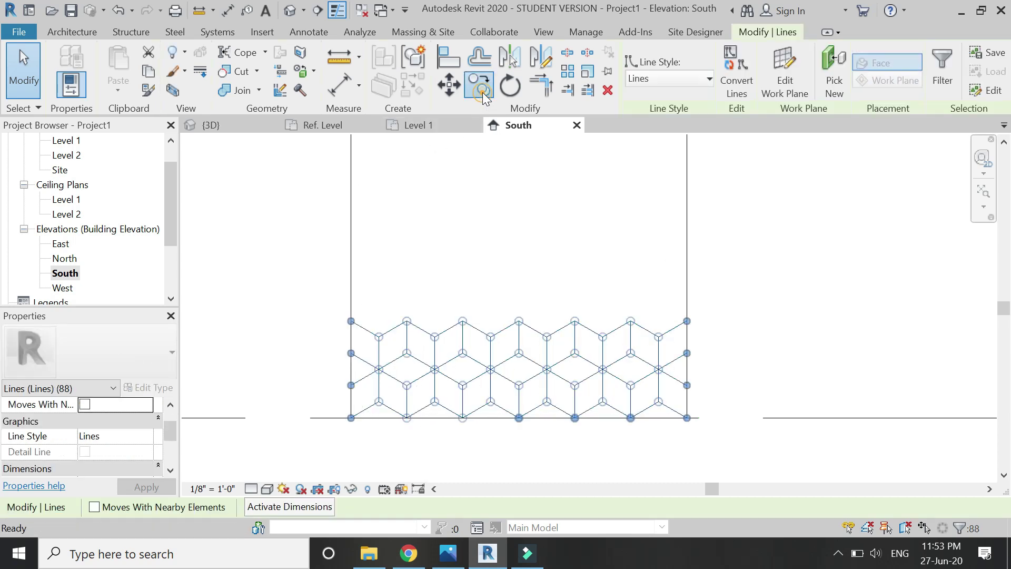
pyautogui.click(631, 418)
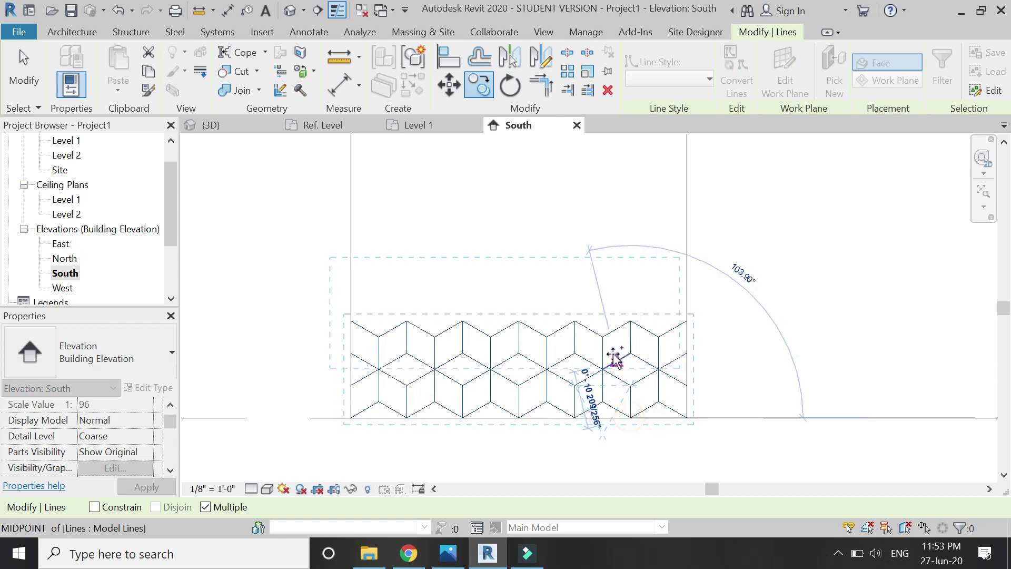
pyautogui.click(604, 340)
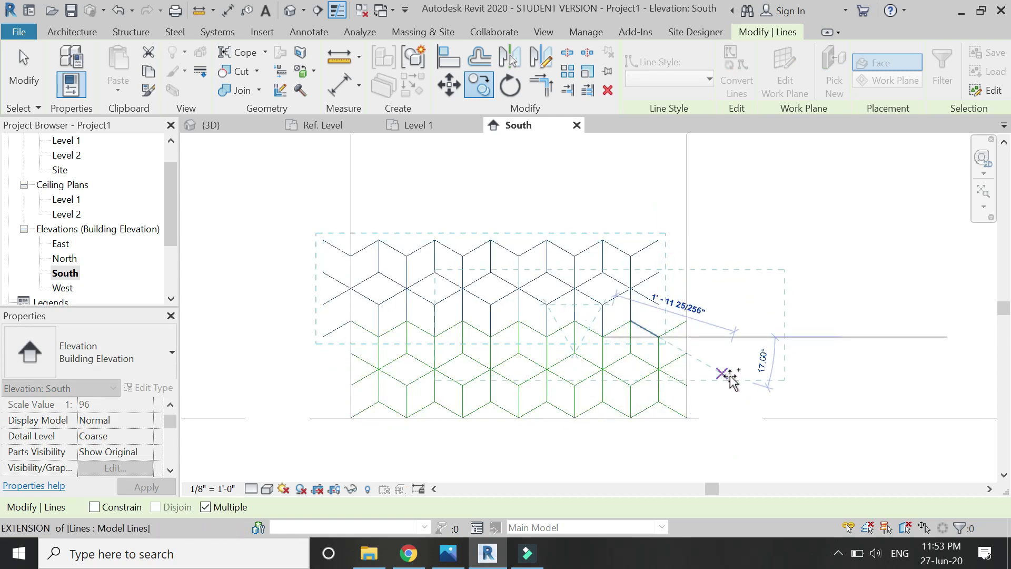
pyautogui.press('Escape')
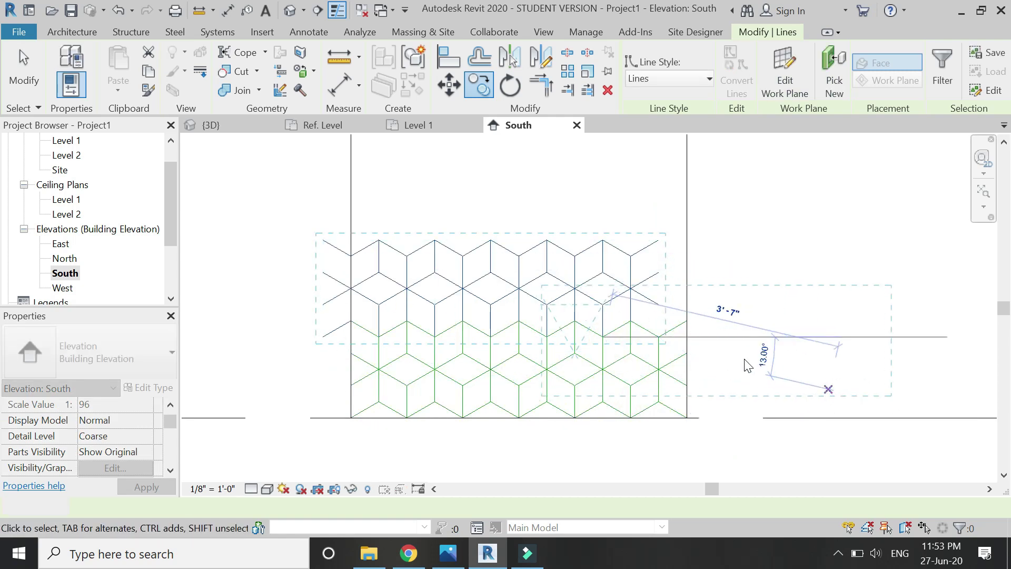
pyautogui.press('Escape')
# Step: Copy the upper row's rightmost star lines one star width to the right, reaching past the wall's right edge
pyautogui.scroll(1, 664, 243)
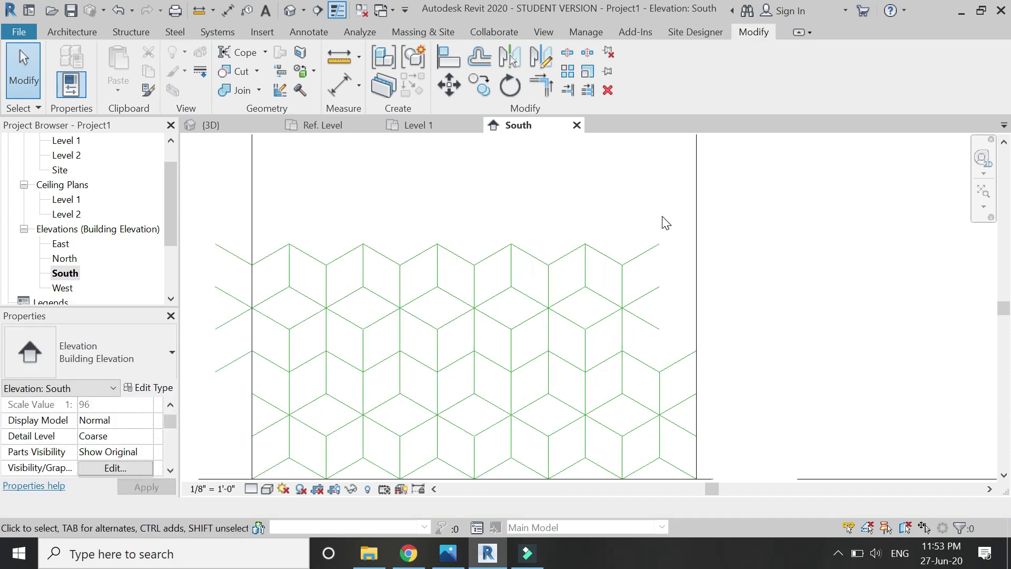
pyautogui.moveTo(672, 200); pyautogui.dragTo(648, 264)
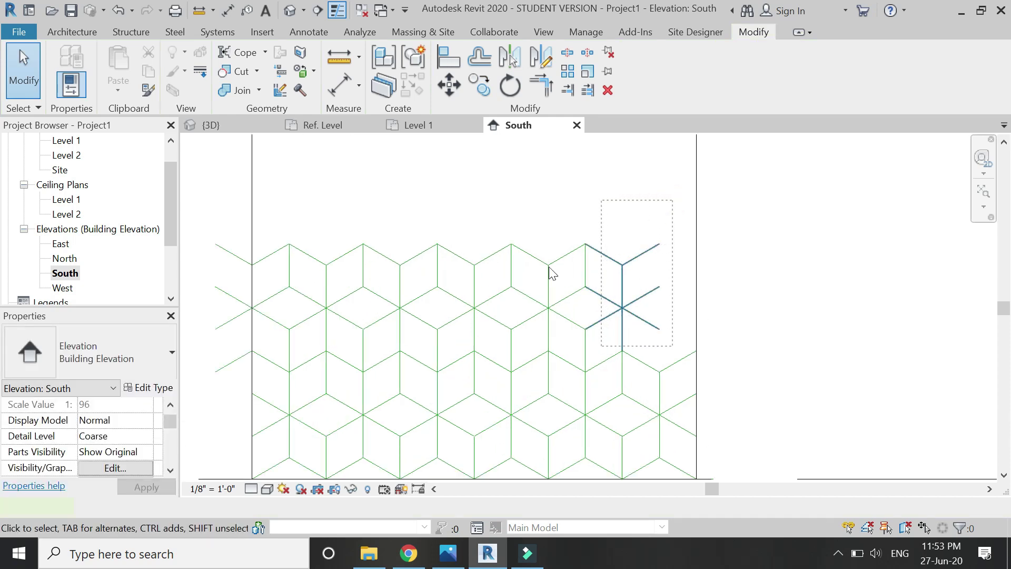
pyautogui.moveTo(552, 272); pyautogui.dragTo(553, 274)
pyautogui.click(479, 84)
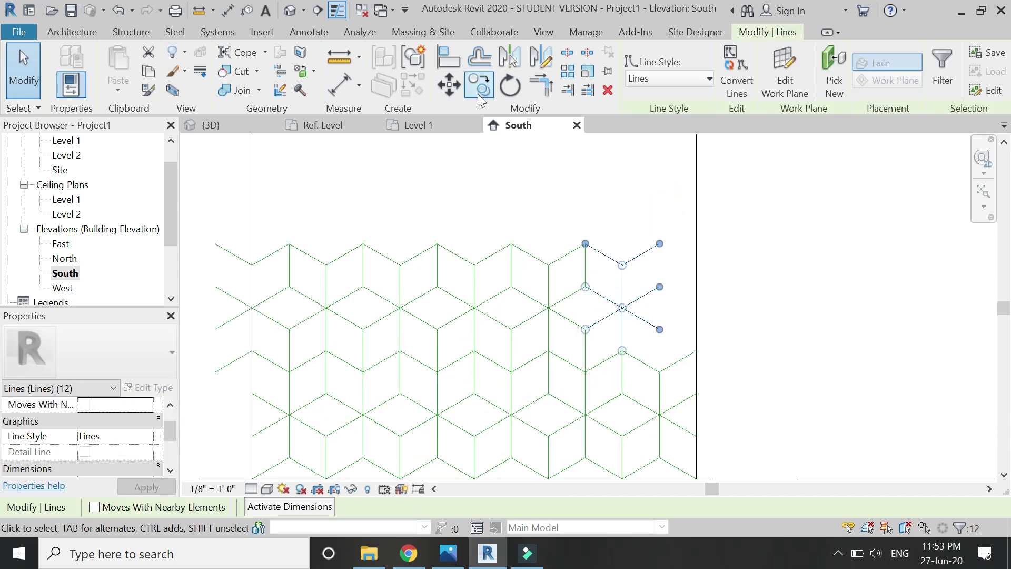
pyautogui.click(585, 245)
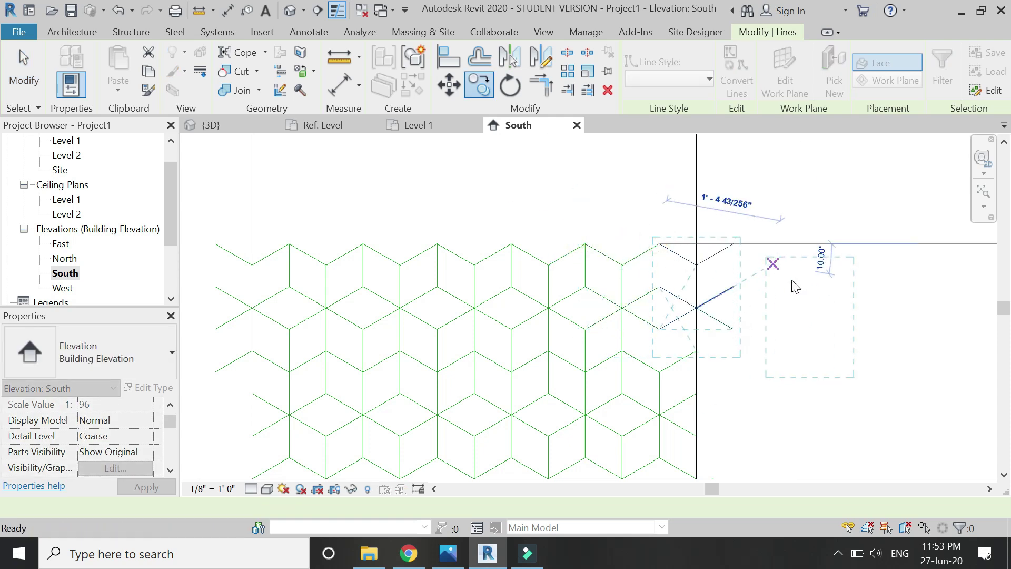
pyautogui.press('Escape')
pyautogui.press('Escape')
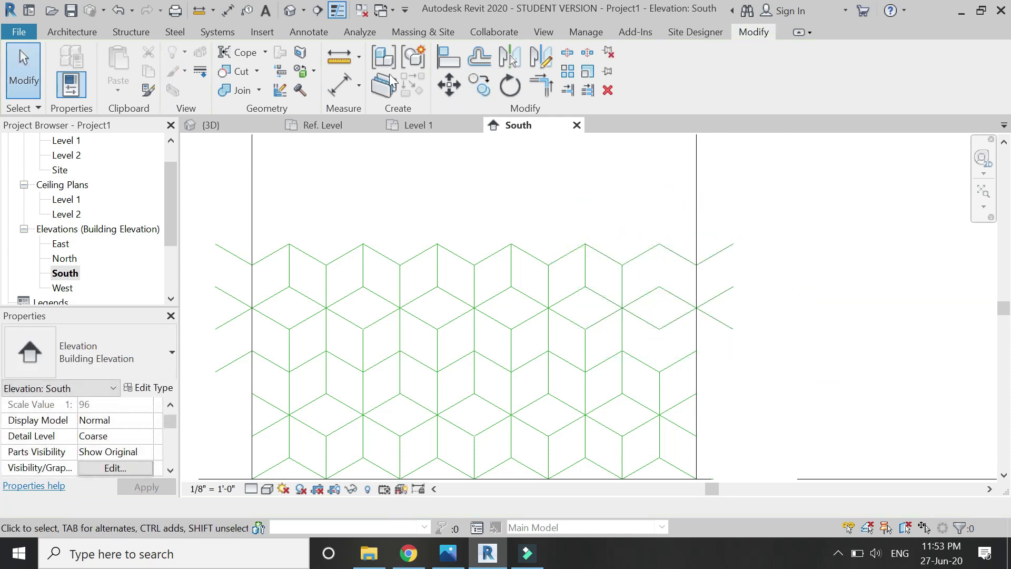
# Step: Draw the missing vertical model line from the upper row's rightmost peak down to the rhombus below it
pyautogui.click(61, 33)
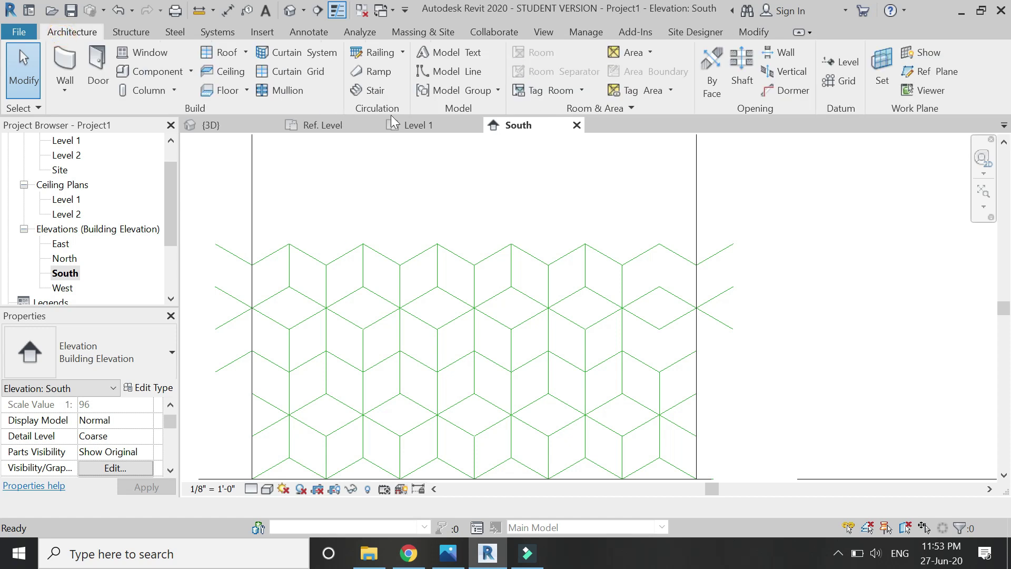
pyautogui.click(442, 71)
pyautogui.click(659, 243)
pyautogui.click(659, 286)
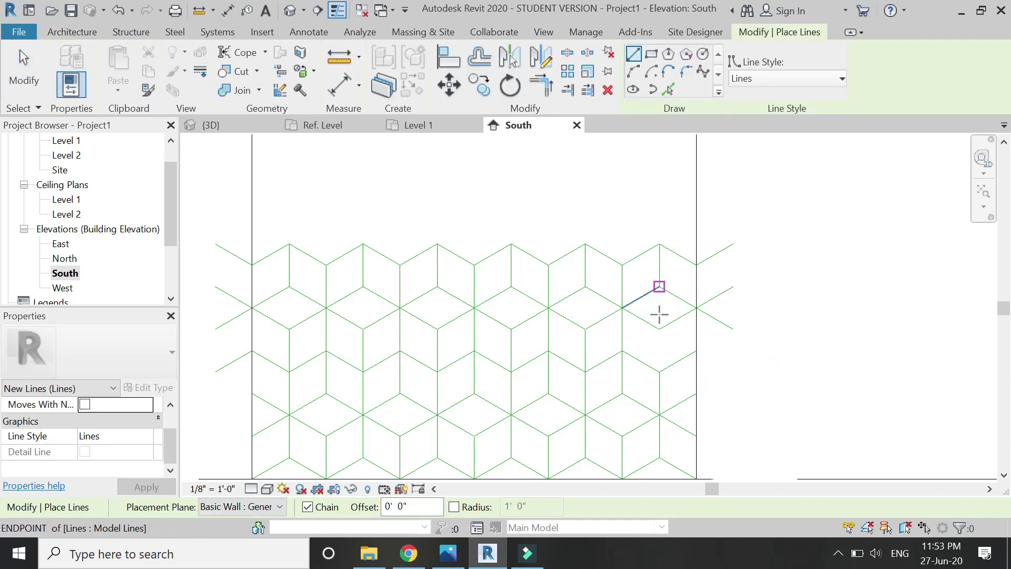
pyautogui.press('Escape')
pyautogui.press('Escape')
# Step: Delete the upper row's lines that overhang the wall's right and left edges
pyautogui.moveTo(775, 214); pyautogui.dragTo(712, 344)
pyautogui.press('Delete')
pyautogui.scroll(-2, 478, 343)
pyautogui.scroll(1, 384, 235)
pyautogui.moveTo(399, 219); pyautogui.dragTo(356, 389)
pyautogui.press('Delete')
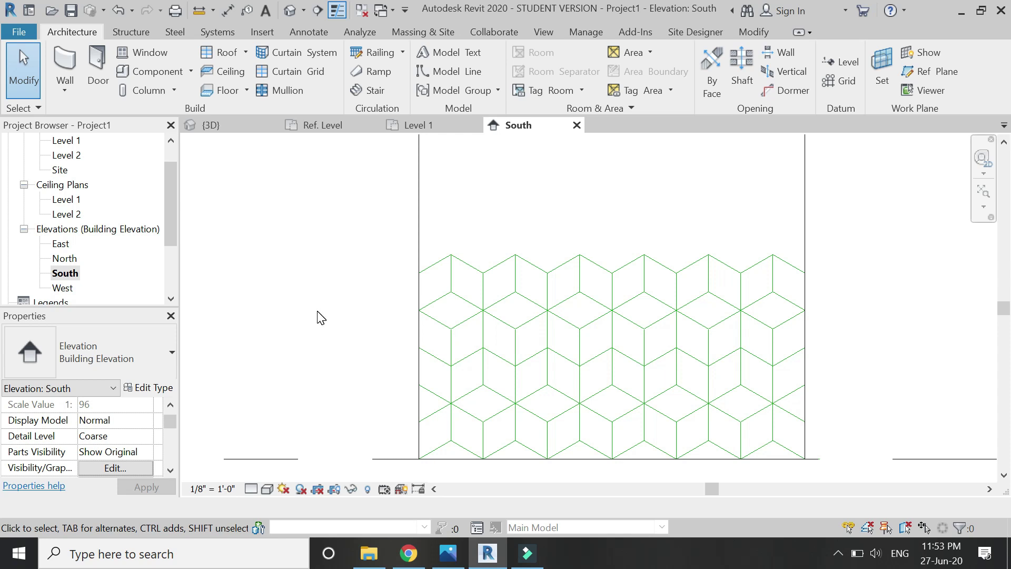
# Step: Place a petal adaptive point component on an upright rhombus in the South elevation, snapping its four points to the rhombus corners
pyautogui.scroll(-2, 318, 315)
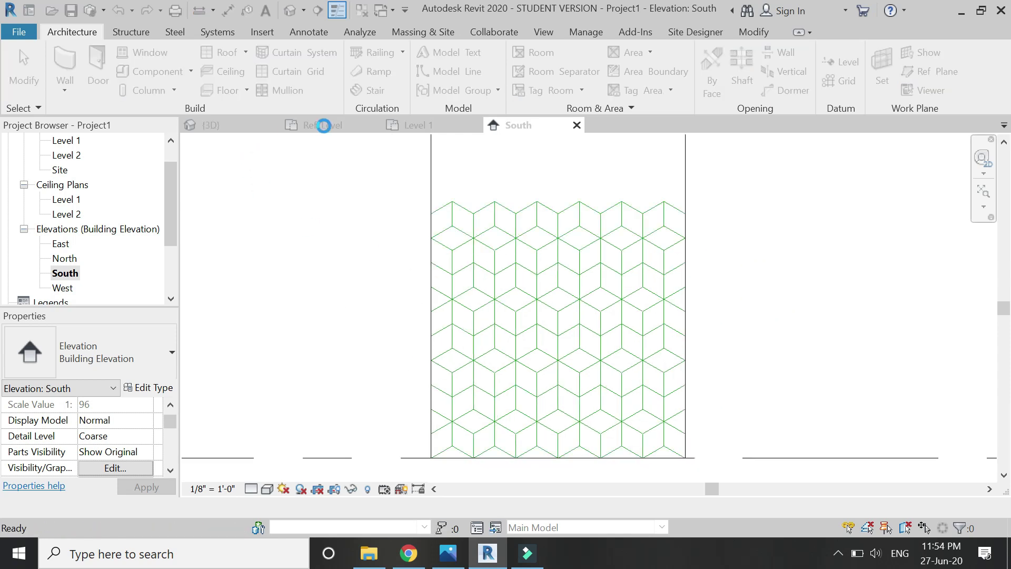
pyautogui.click(250, 121)
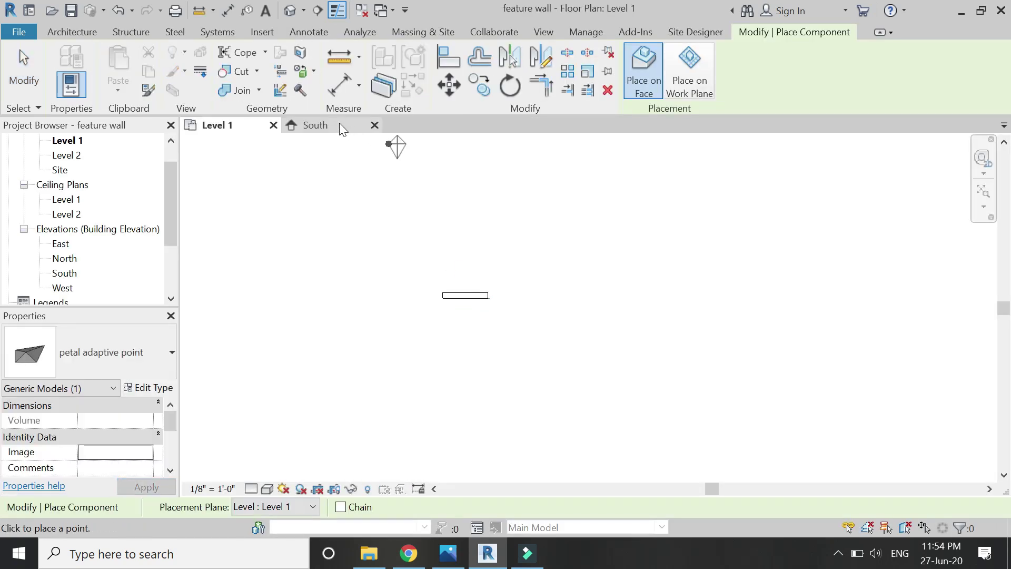
pyautogui.click(342, 129)
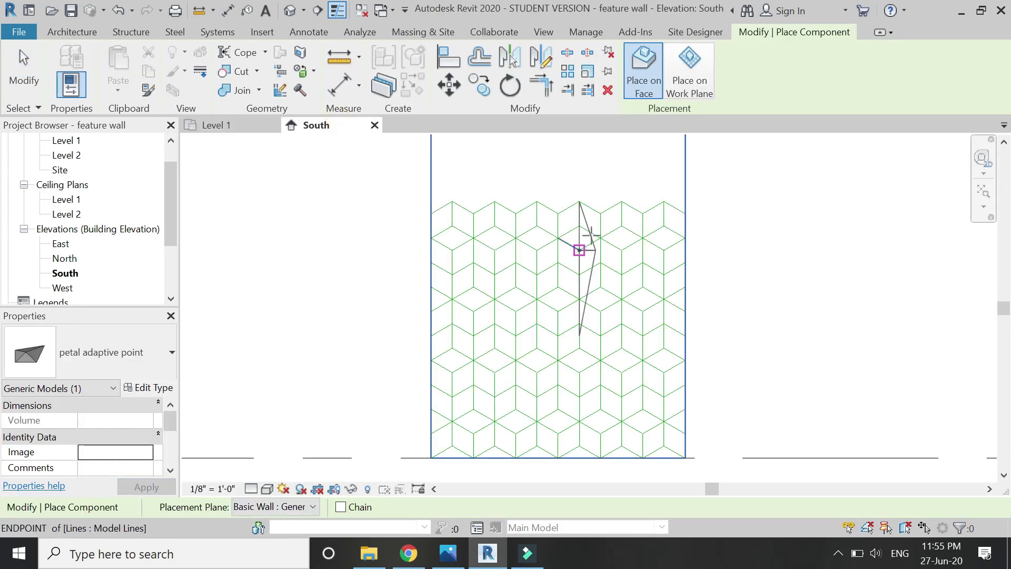
pyautogui.scroll(3, 536, 457)
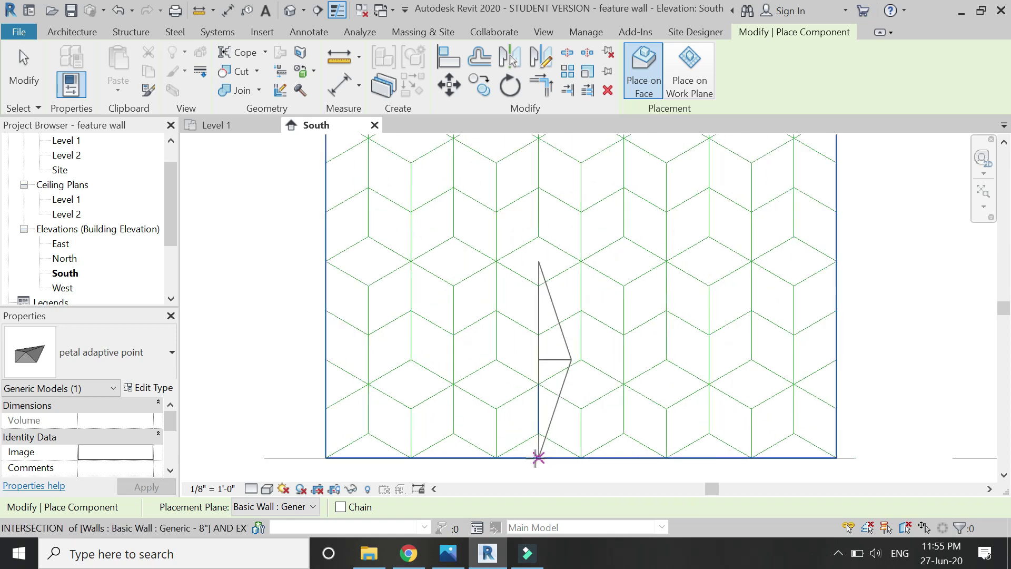
pyautogui.scroll(1, 536, 457)
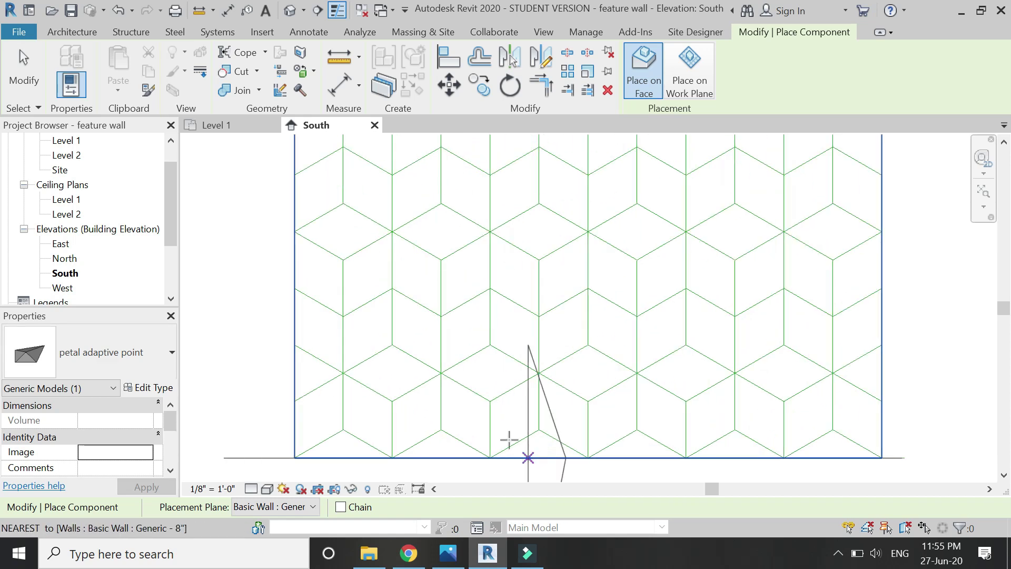
pyautogui.click(442, 316)
pyautogui.click(490, 288)
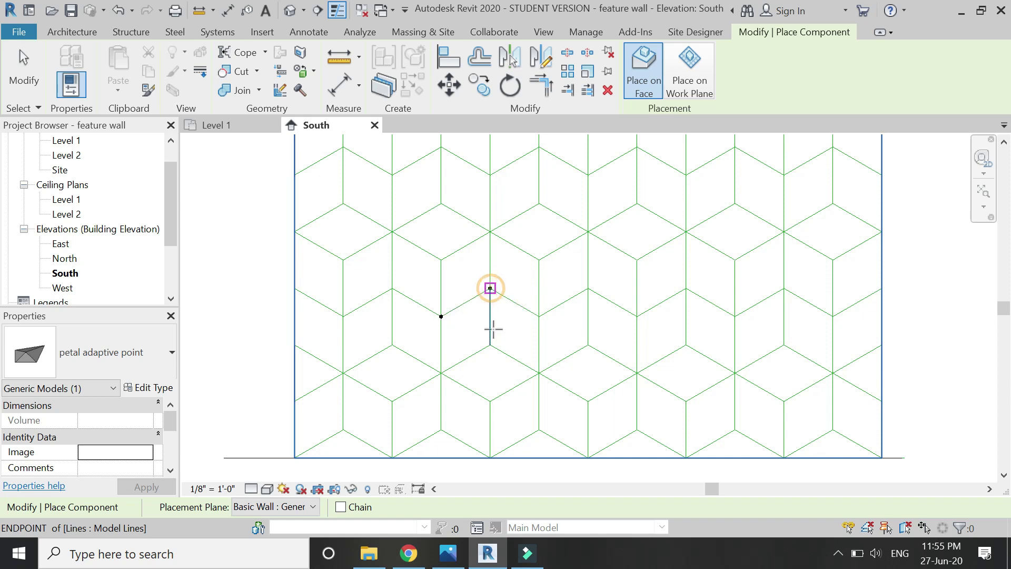
pyautogui.click(443, 371)
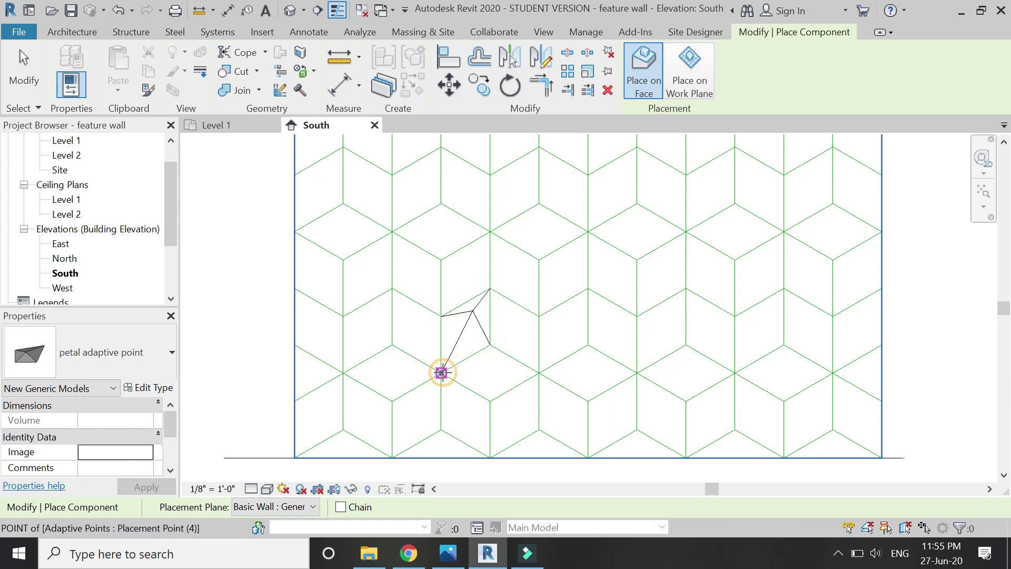
pyautogui.press('Escape')
pyautogui.click(477, 332)
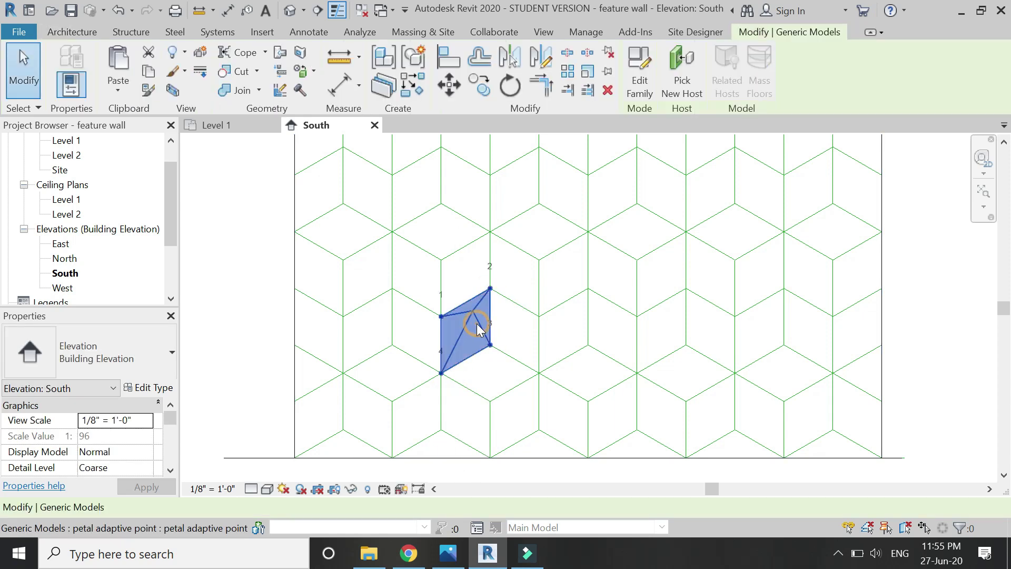
pyautogui.press('Escape')
# Step: Set the South elevation's visual style to Shaded
pyautogui.scroll(-2, 542, 358)
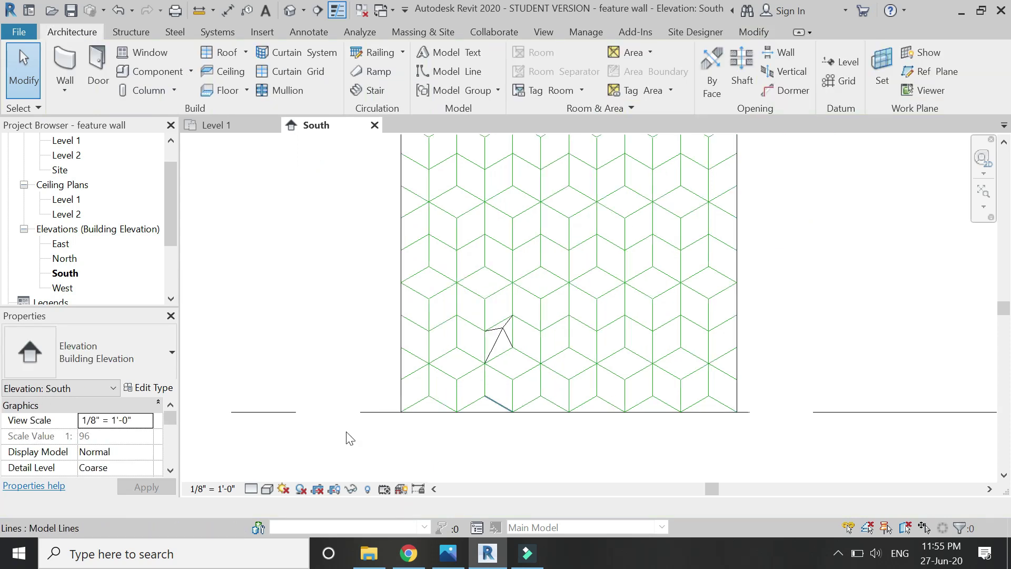
pyautogui.click(268, 488)
pyautogui.click(276, 455)
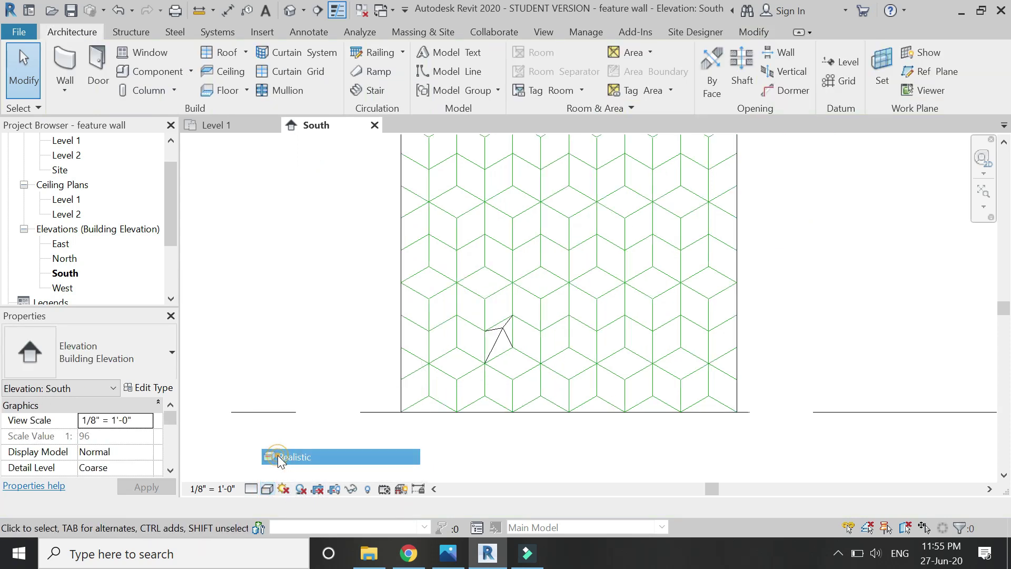
pyautogui.click(267, 489)
pyautogui.click(282, 425)
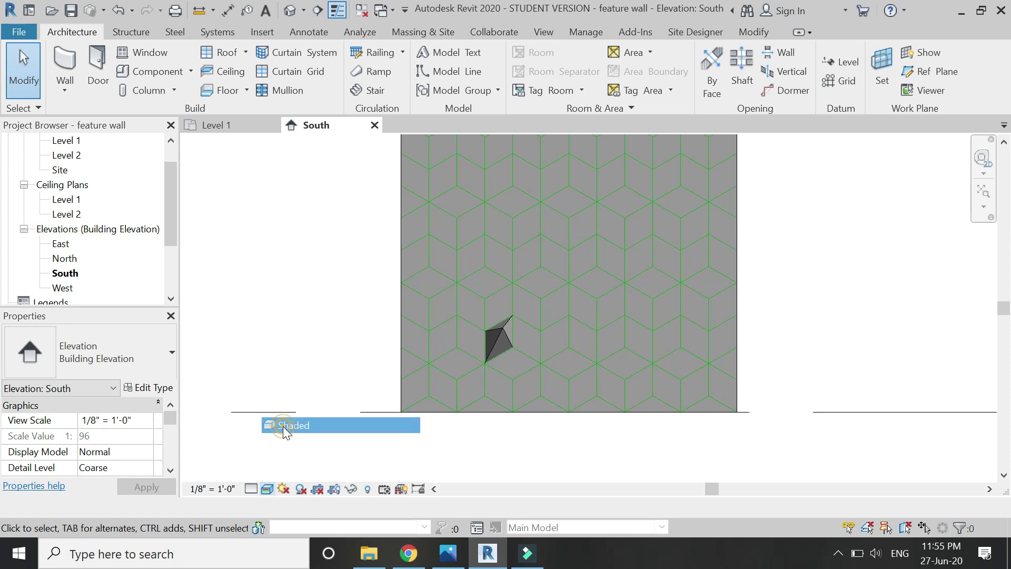
pyautogui.scroll(3, 513, 340)
pyautogui.scroll(-2, 456, 146)
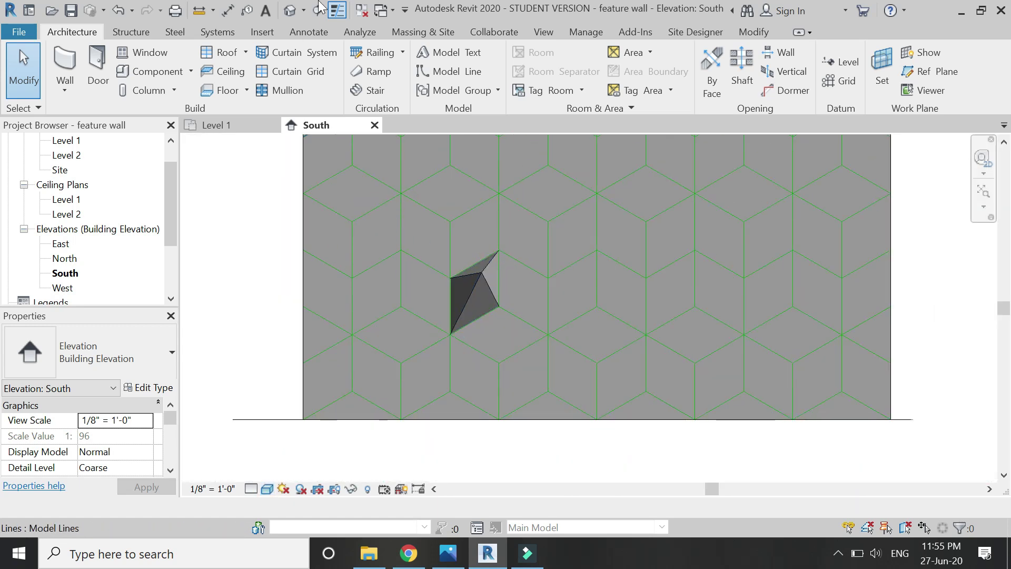
# Step: Inspect the placed petal tile from an angle in the default 3D view and select it
pyautogui.click(289, 11)
pyautogui.scroll(5, 569, 337)
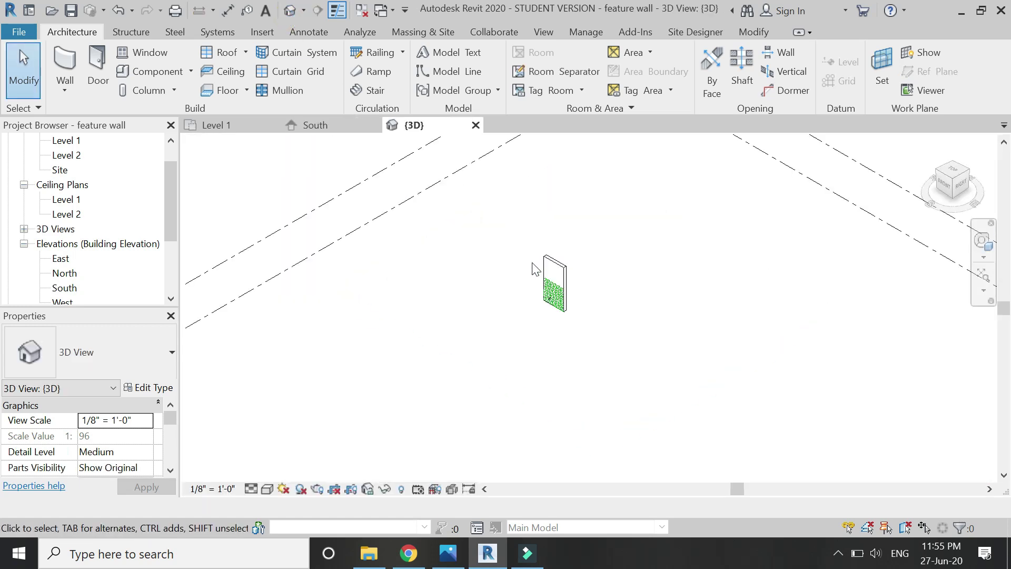
pyautogui.scroll(5, 574, 342)
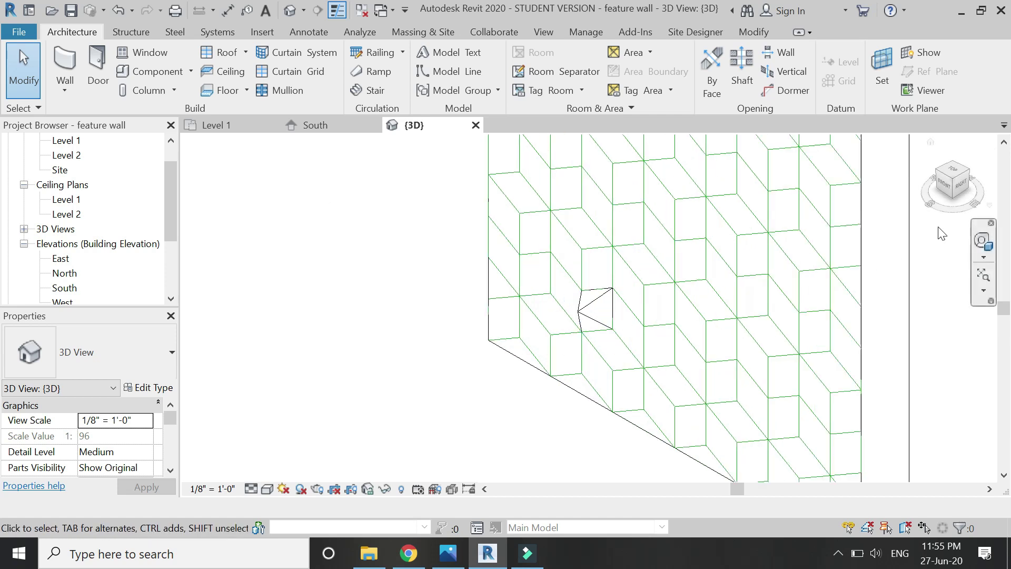
pyautogui.click(987, 244)
pyautogui.moveTo(552, 233); pyautogui.dragTo(443, 340)
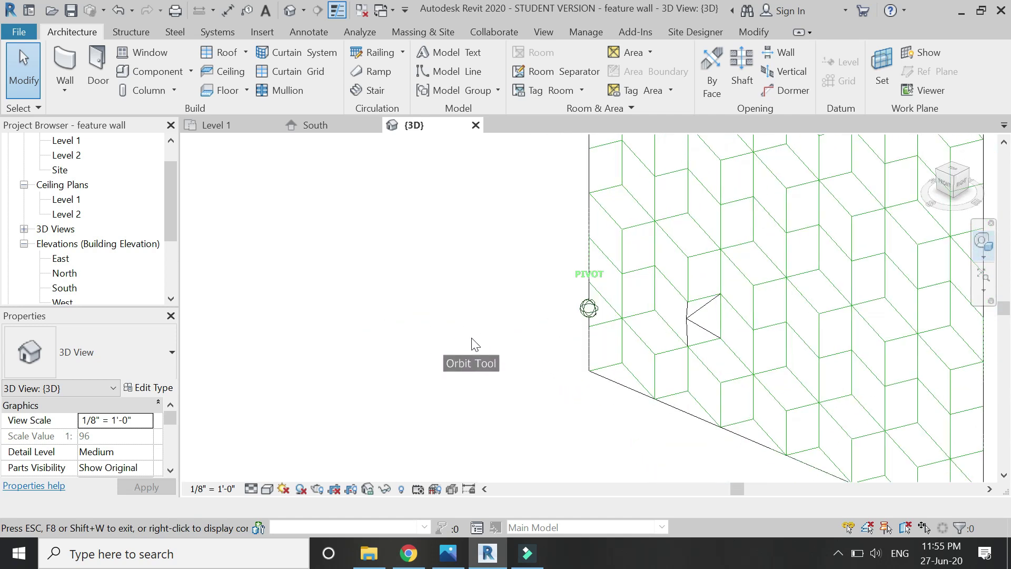
pyautogui.press('Escape')
pyautogui.click(706, 306)
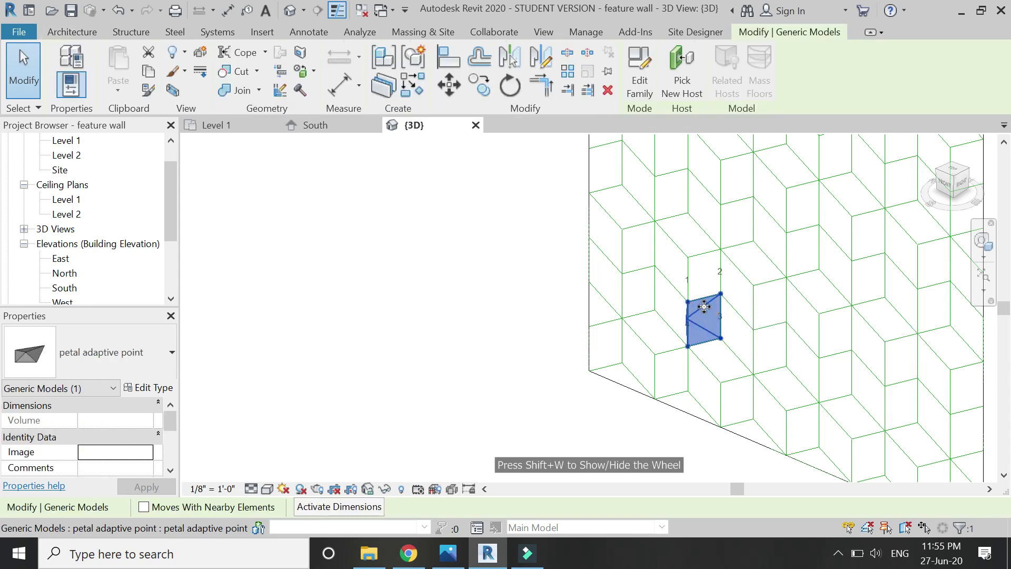
# Step: Open the placed petal tile's family for editing and set the central reference point's offset to 0' 1"
pyautogui.doubleClick(704, 307)
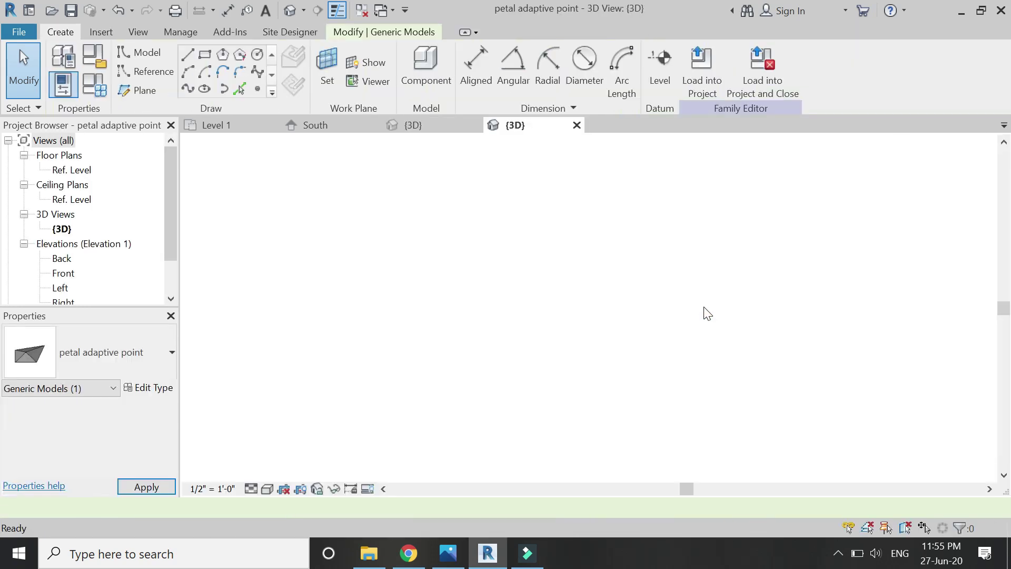
pyautogui.scroll(6, 593, 337)
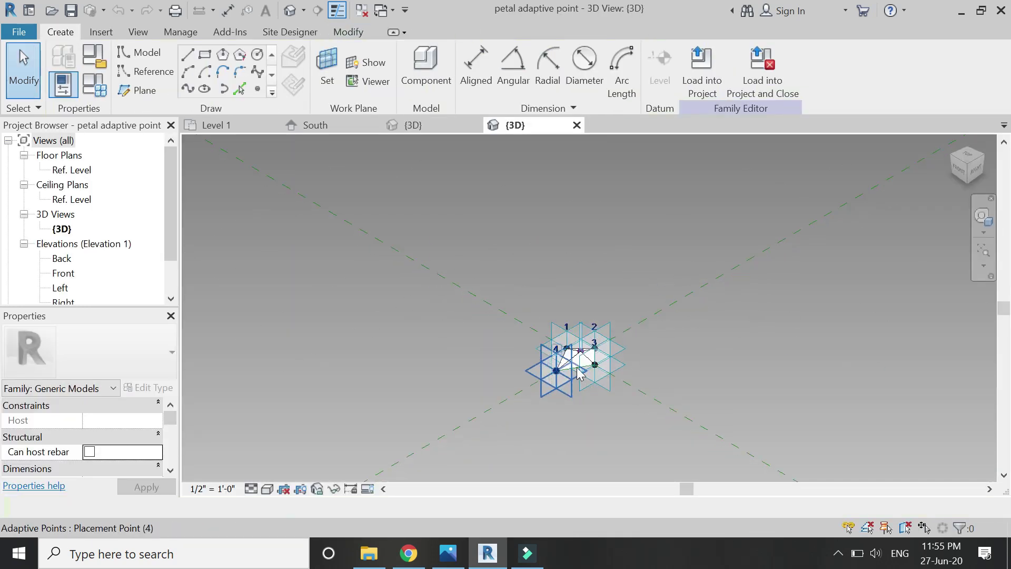
pyautogui.scroll(3, 592, 335)
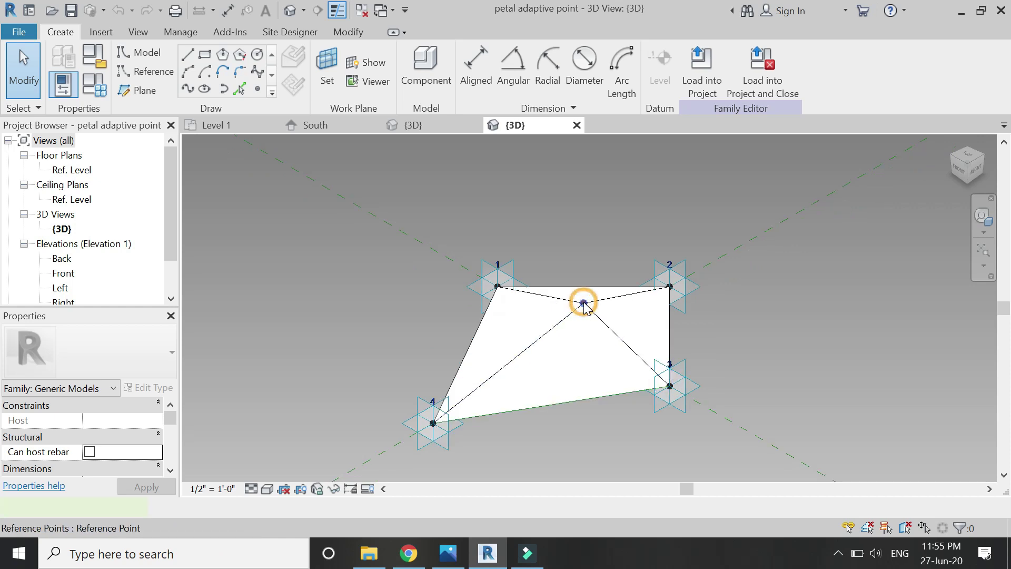
pyautogui.click(583, 303)
pyautogui.scroll(-4, 117, 459)
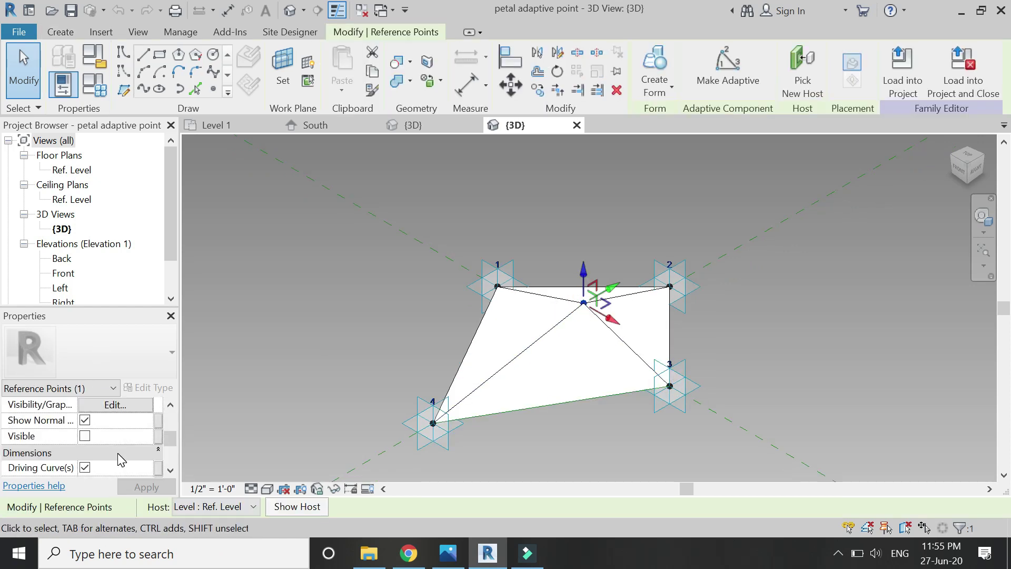
pyautogui.scroll(-3, 119, 459)
pyautogui.click(117, 452)
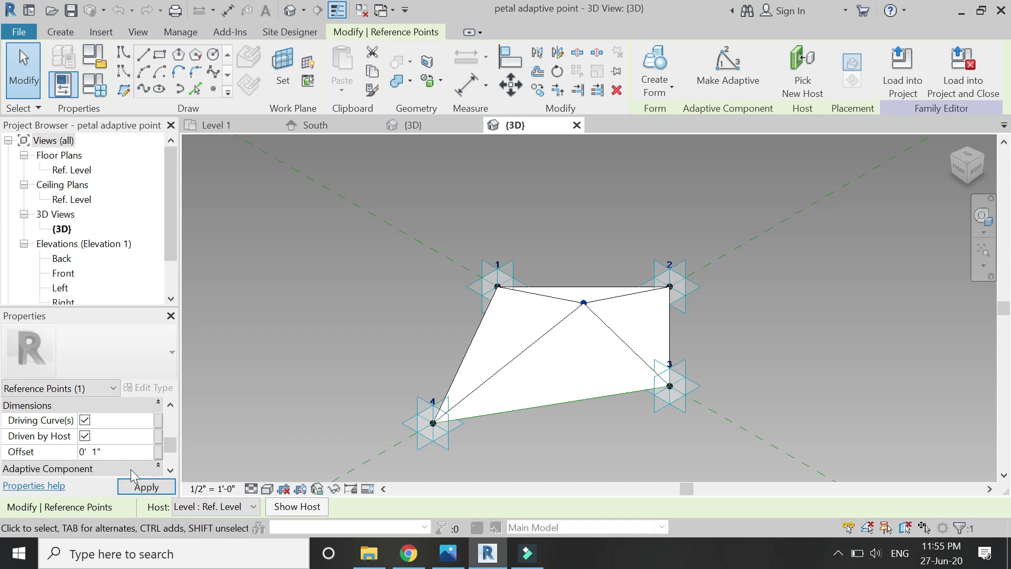
pyautogui.click(143, 487)
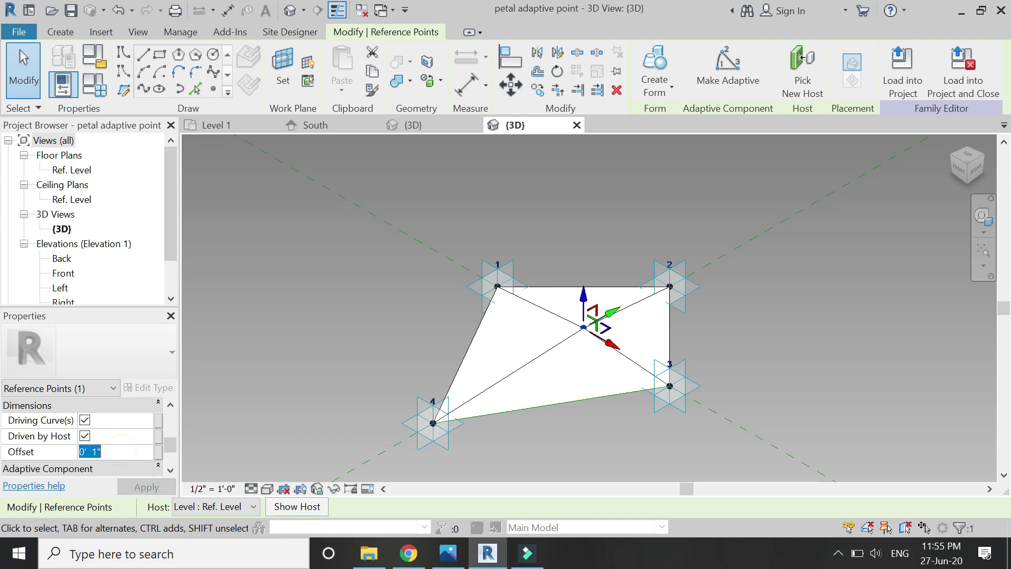
pyautogui.click(278, 235)
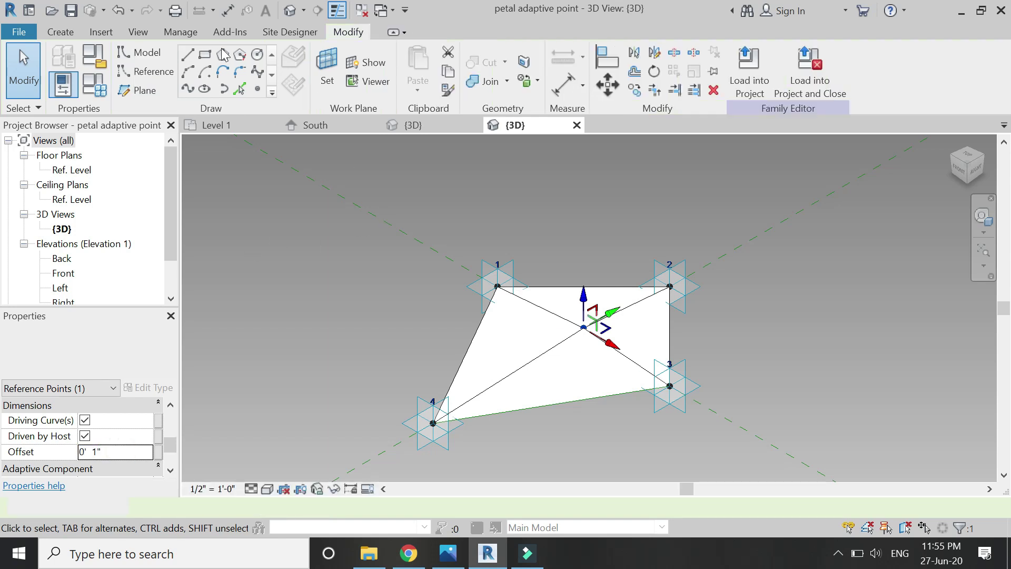
# Step: Save the petal family over its existing file and load it into the feature wall project, overwriting the existing version
pyautogui.click(71, 11)
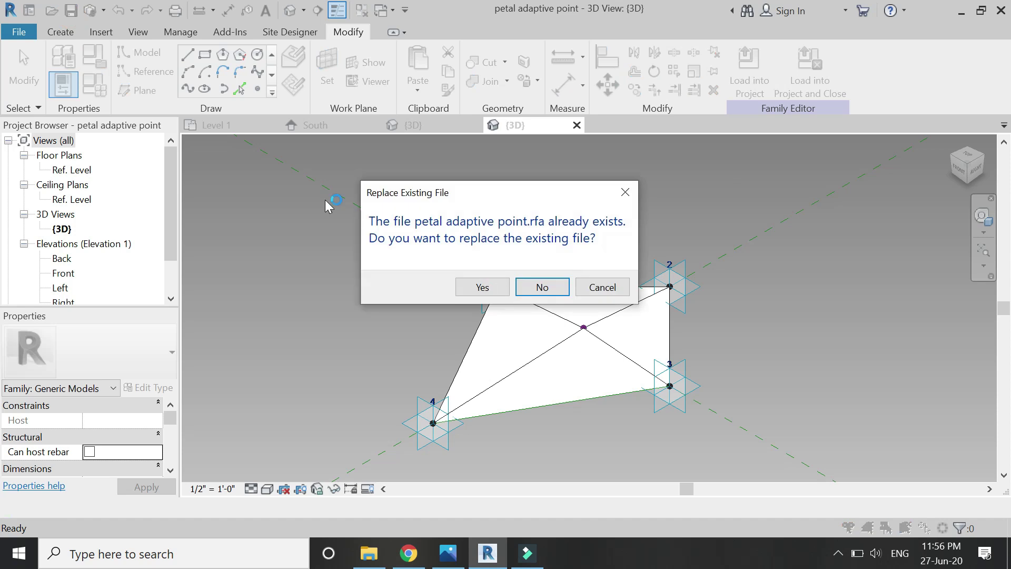
pyautogui.click(503, 294)
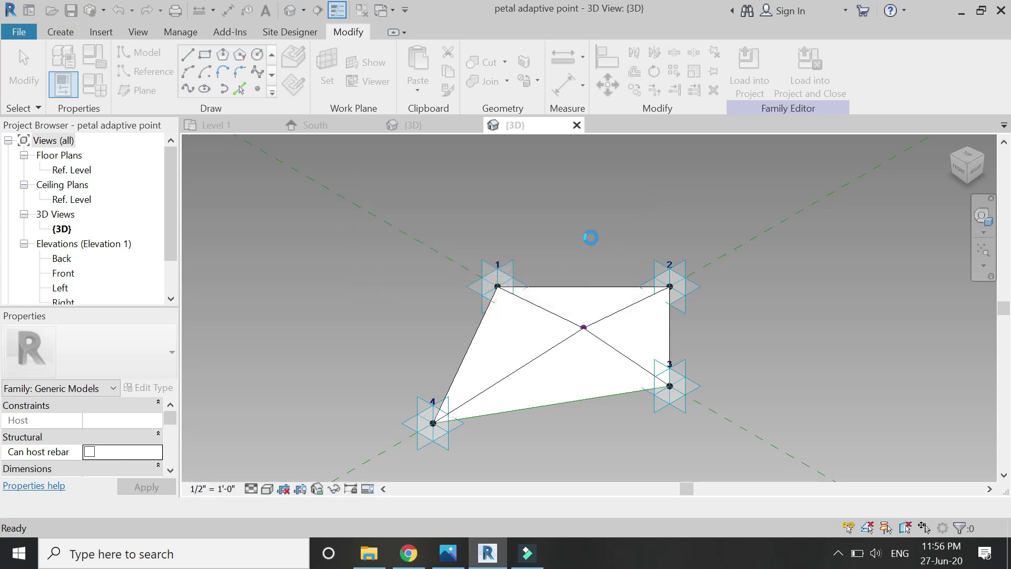
pyautogui.click(749, 71)
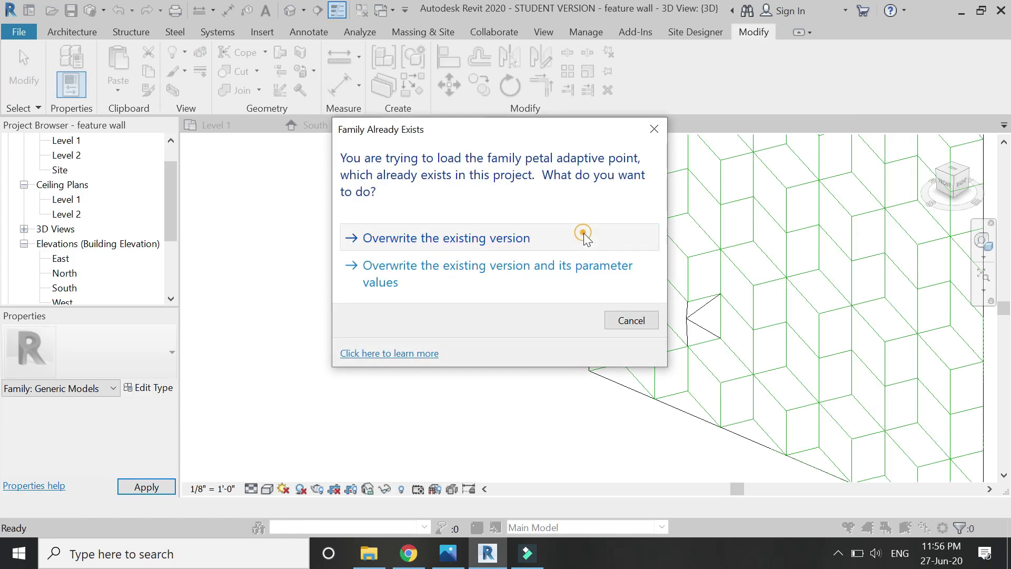
pyautogui.click(584, 234)
# Step: Examine the reloaded petal tile's projection from the wall face in the 3D view, including from the left side
pyautogui.scroll(5, 719, 314)
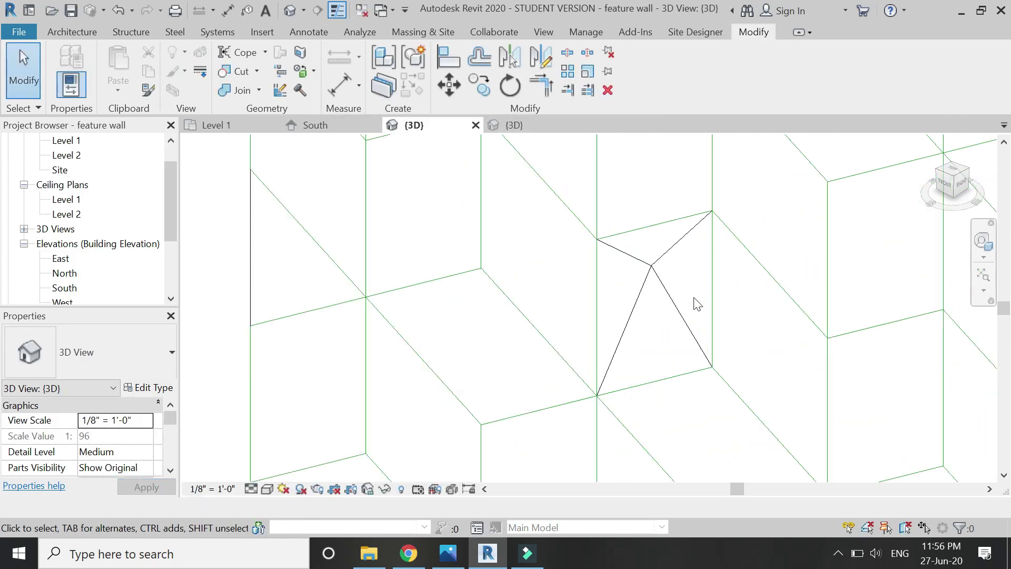
pyautogui.click(982, 241)
pyautogui.moveTo(824, 208); pyautogui.dragTo(652, 266)
pyautogui.moveTo(681, 328); pyautogui.dragTo(210, 280)
pyautogui.click(953, 180)
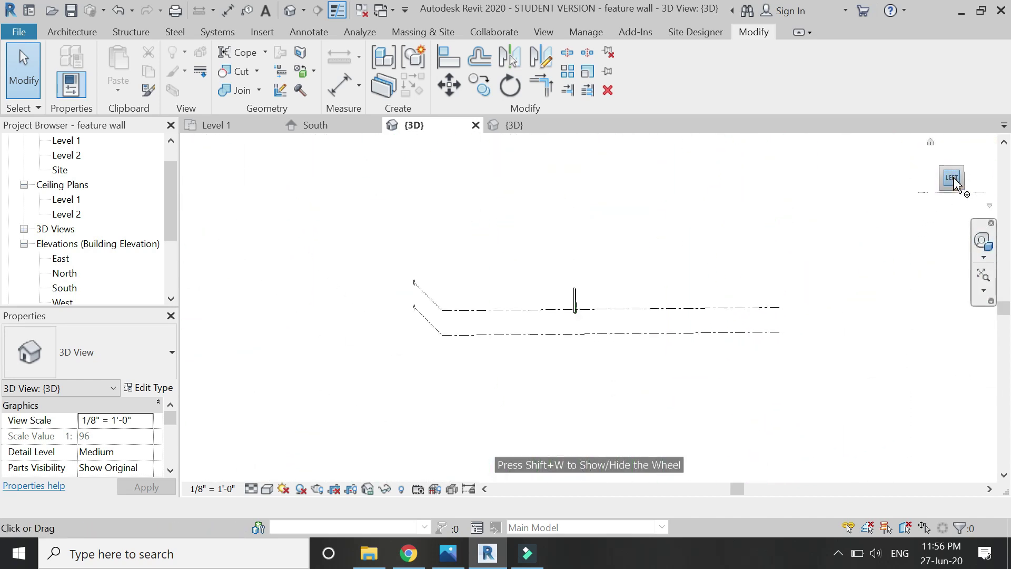
pyautogui.scroll(6, 577, 324)
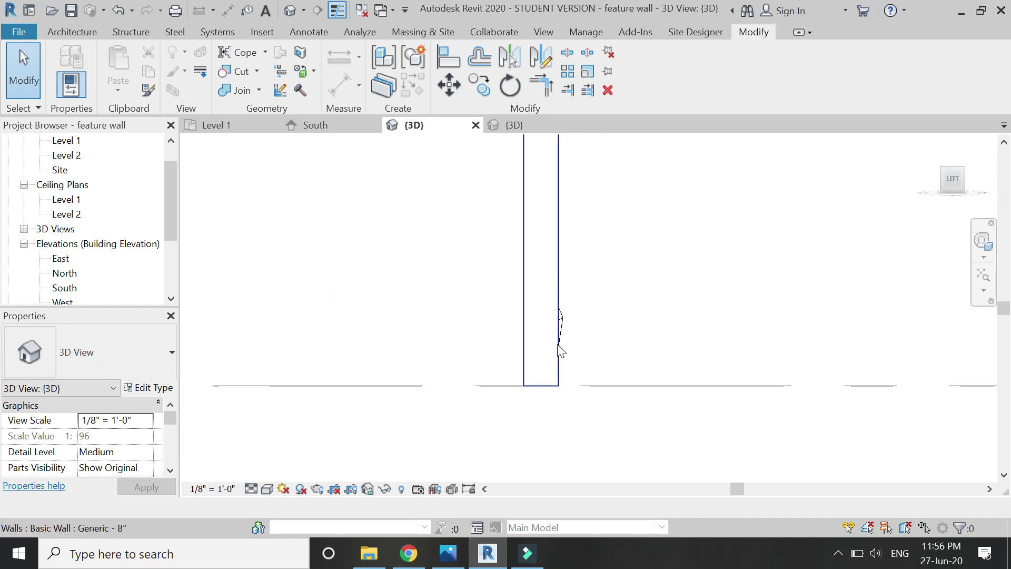
pyautogui.click(559, 301)
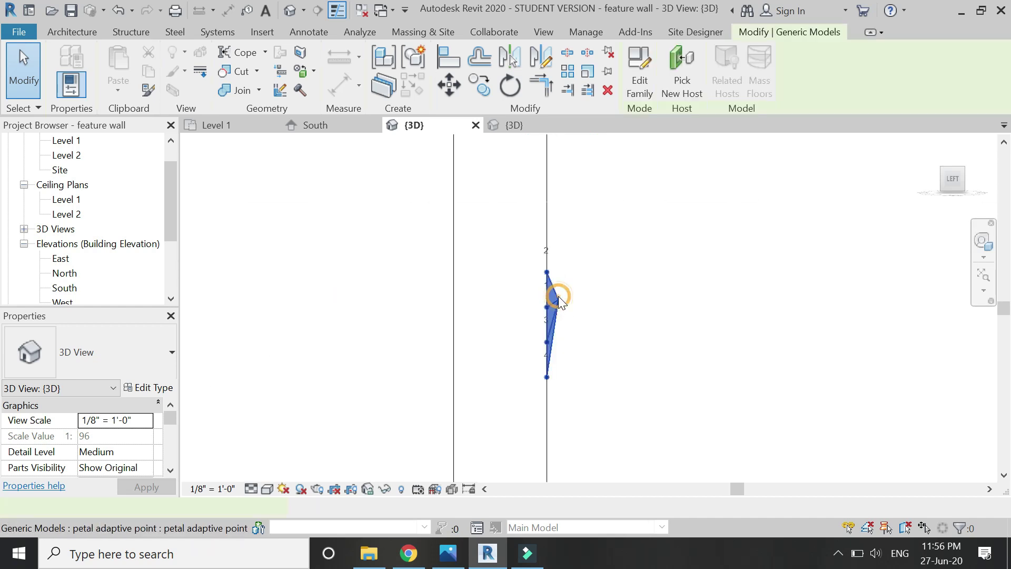
pyautogui.click(243, 122)
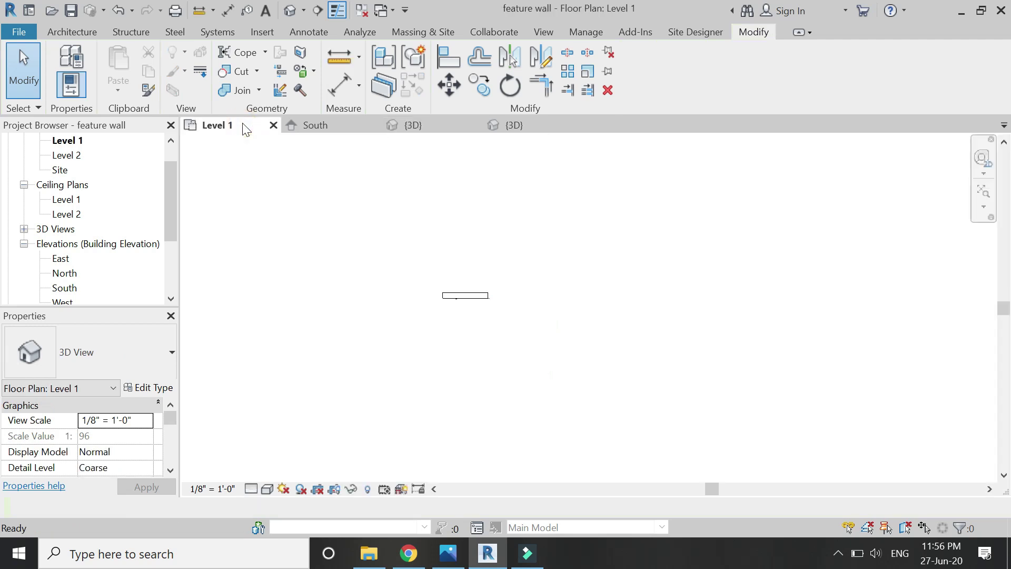
# Step: In the petal adaptive point family, set the central reference point's offset to 0' 1 1/2"
pyautogui.click(538, 126)
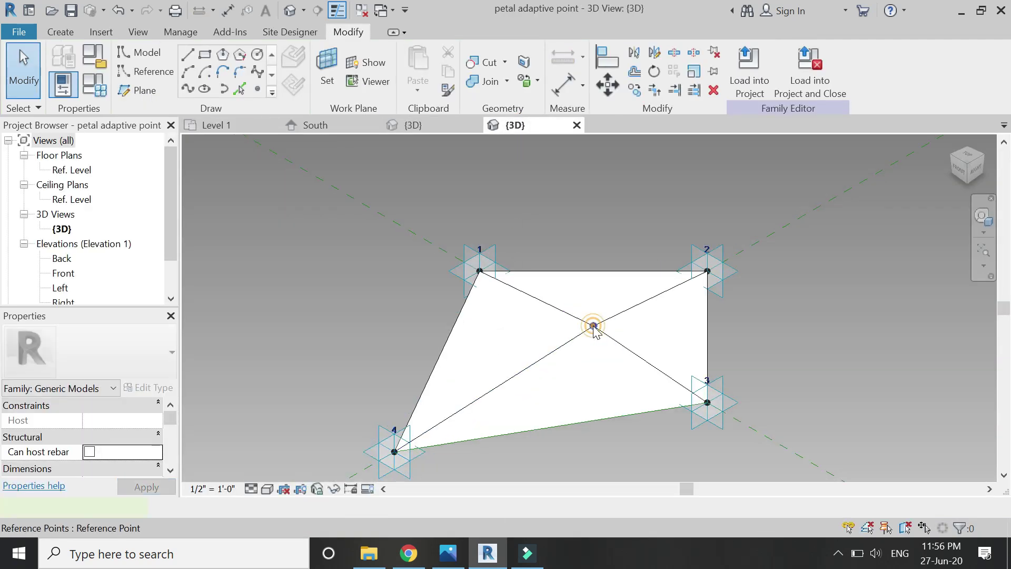
pyautogui.click(594, 326)
pyautogui.scroll(-5, 125, 451)
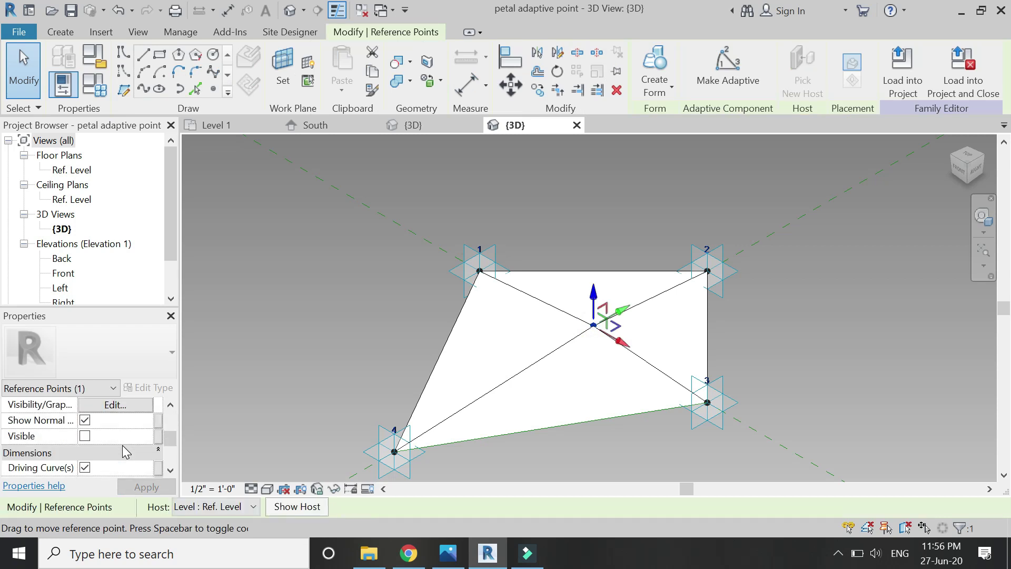
pyautogui.scroll(-3, 125, 451)
pyautogui.click(121, 453)
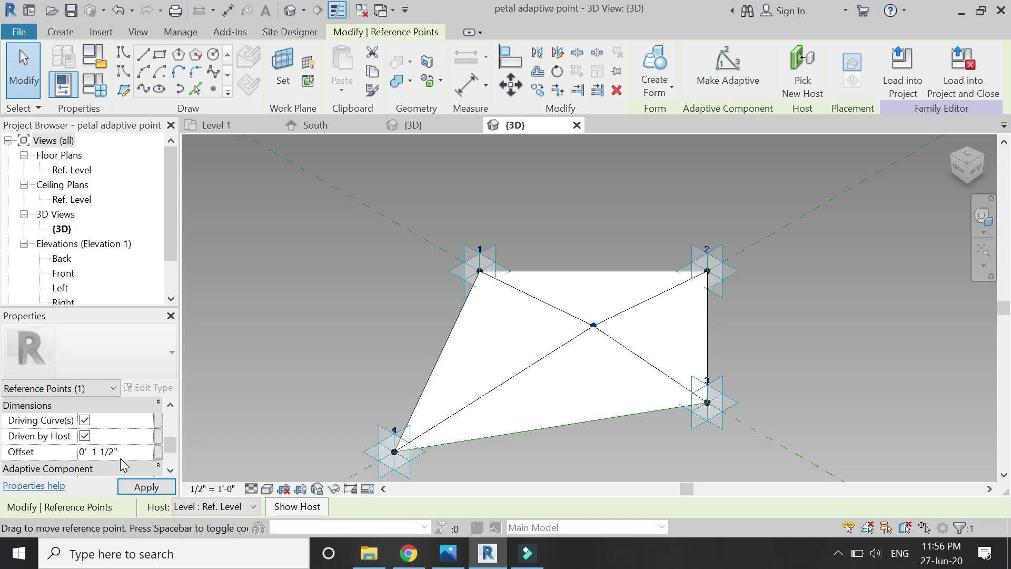
pyautogui.click(145, 488)
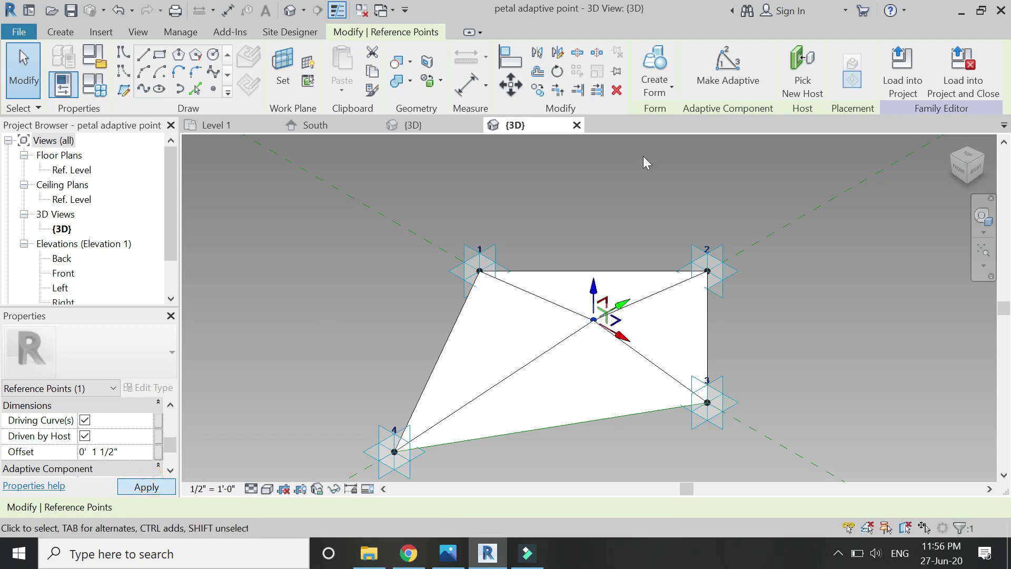
# Step: Save the petal family, load it into the feature wall project and close it, overwriting the existing version
pyautogui.click(70, 10)
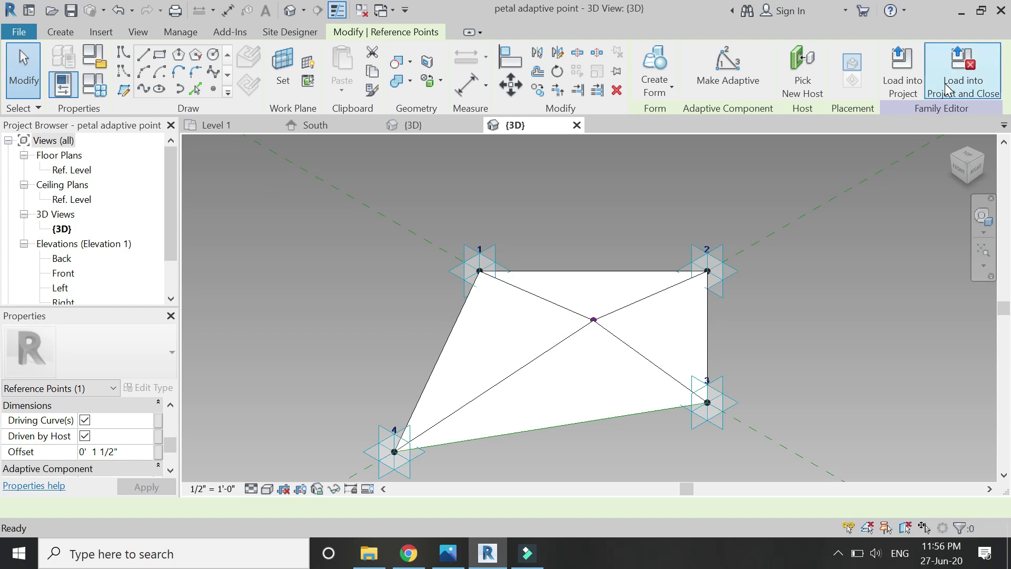
pyautogui.click(813, 79)
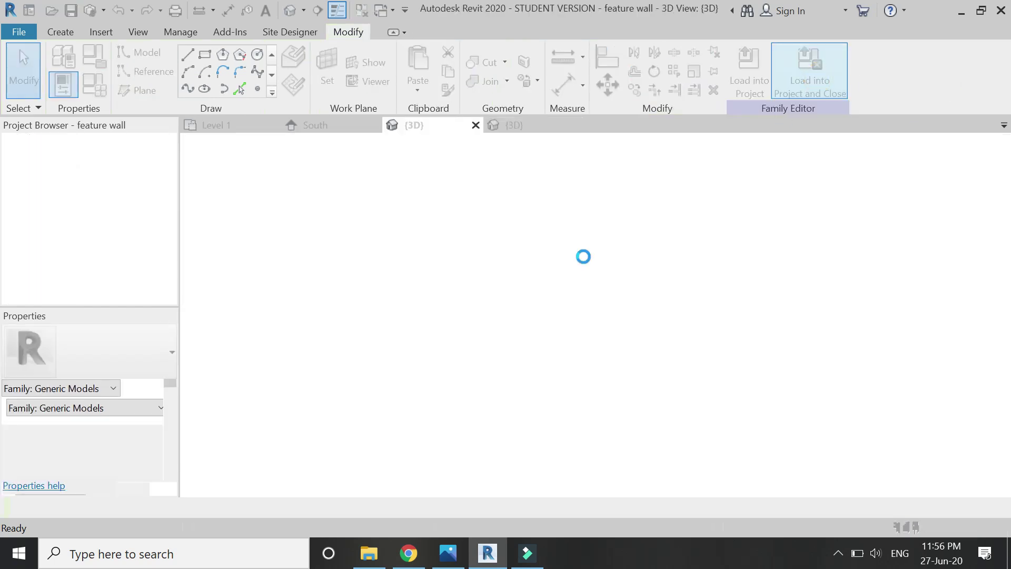
pyautogui.click(481, 237)
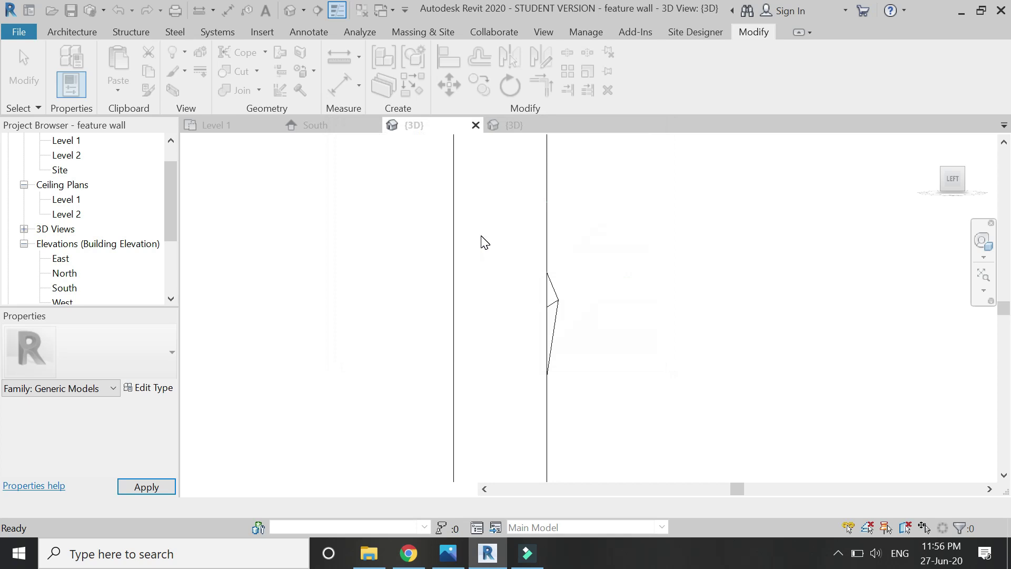
pyautogui.click(566, 305)
pyautogui.click(606, 326)
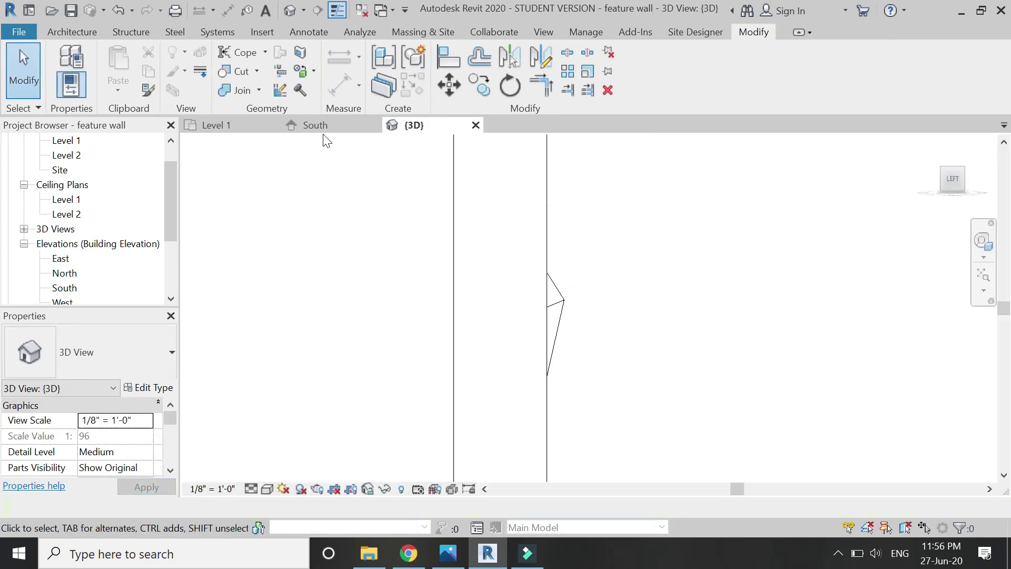
# Step: In the South elevation, place a petal adaptive point on the upright rhombus at the star's upper right, ending at the star centre
pyautogui.click(316, 125)
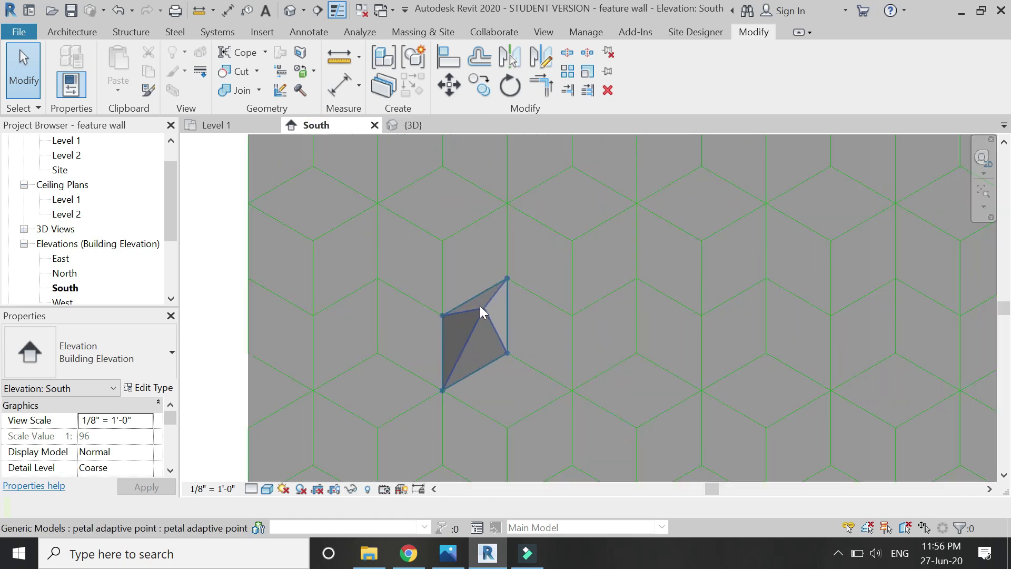
pyautogui.click(480, 307)
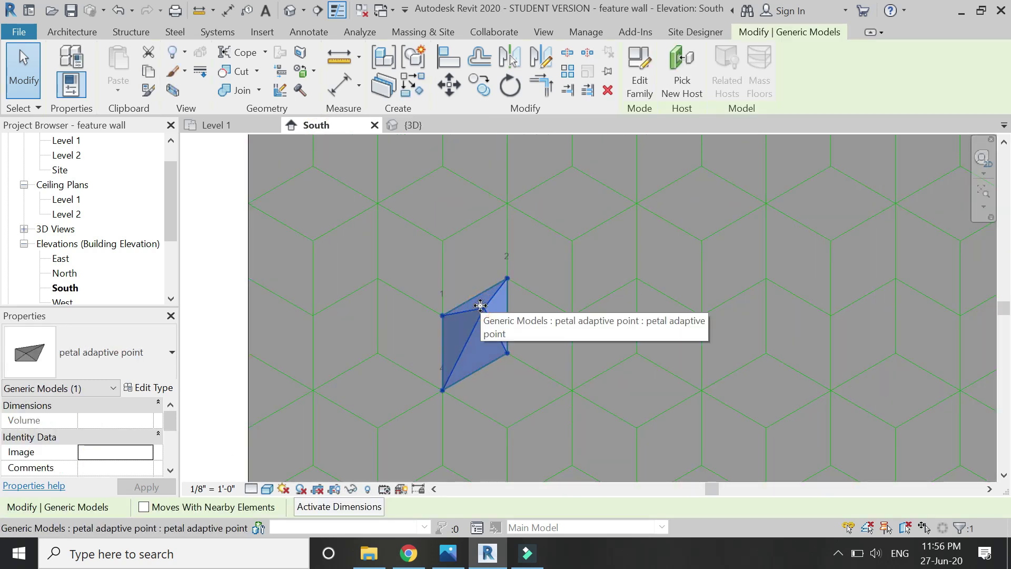
pyautogui.click(329, 261)
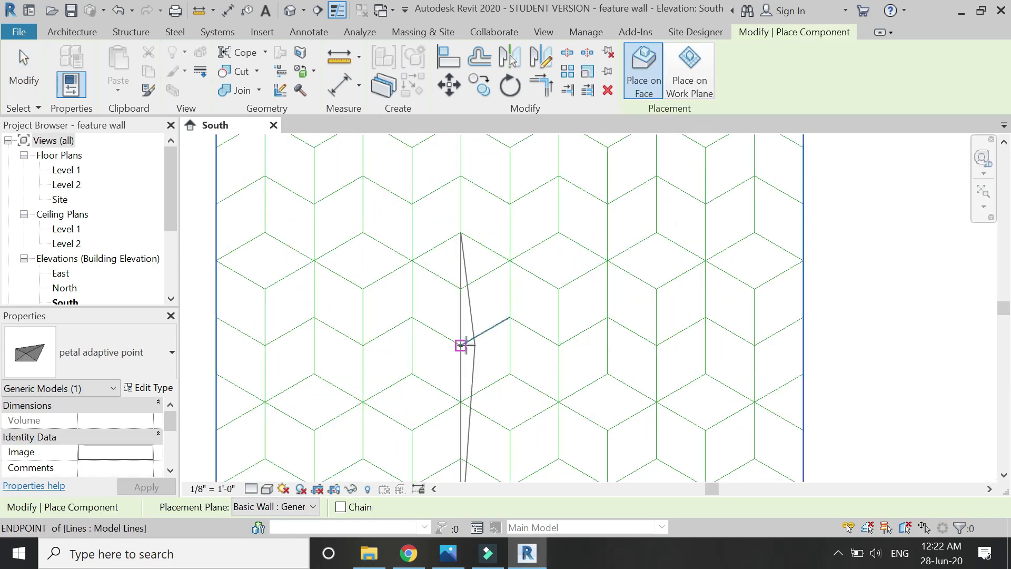
pyautogui.click(510, 374)
pyautogui.click(461, 402)
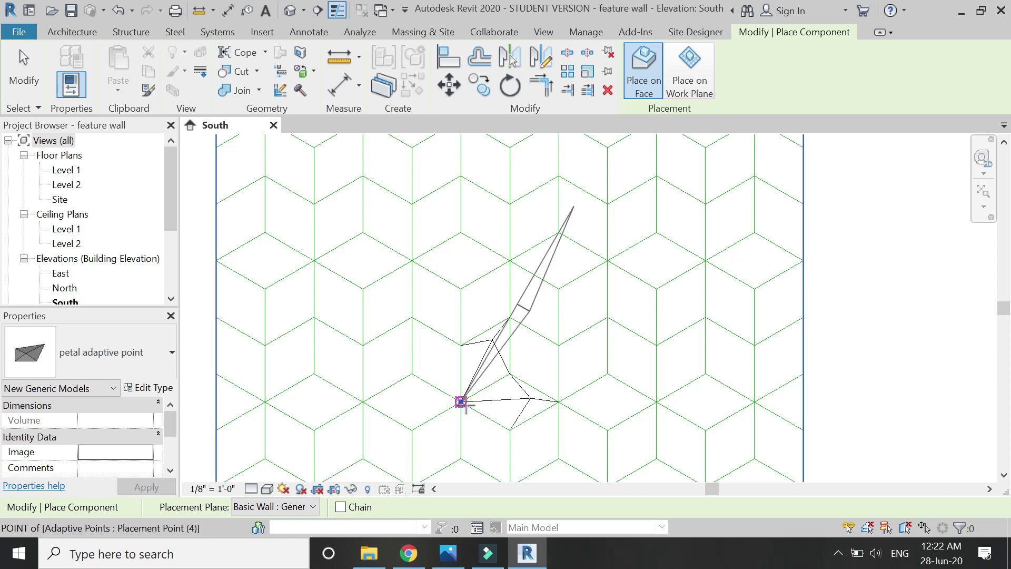
# Step: Check the reference wall photo, then undo the last petal and place it again on the flat rhombus right of the star centre
pyautogui.click(454, 555)
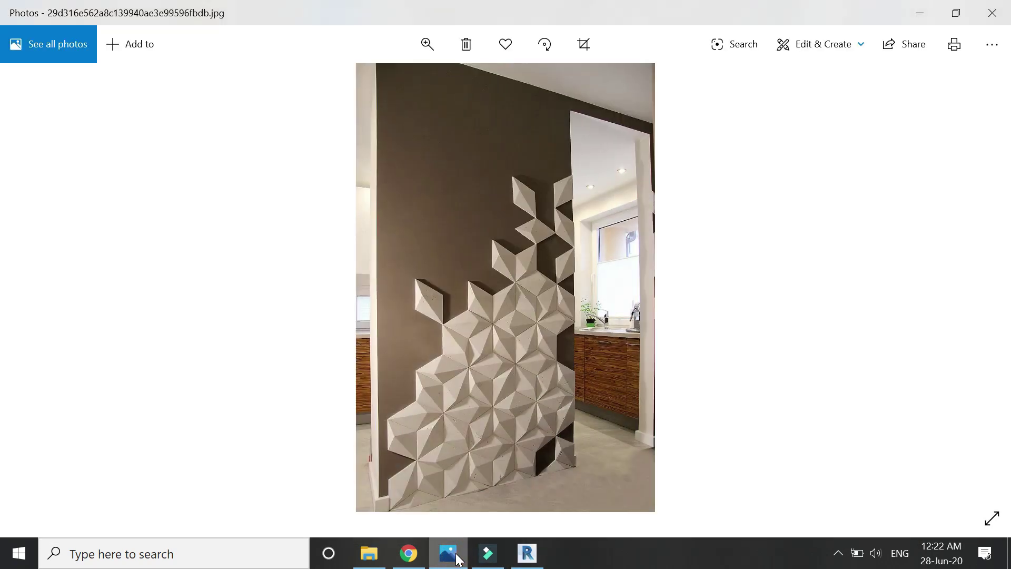
pyautogui.click(454, 554)
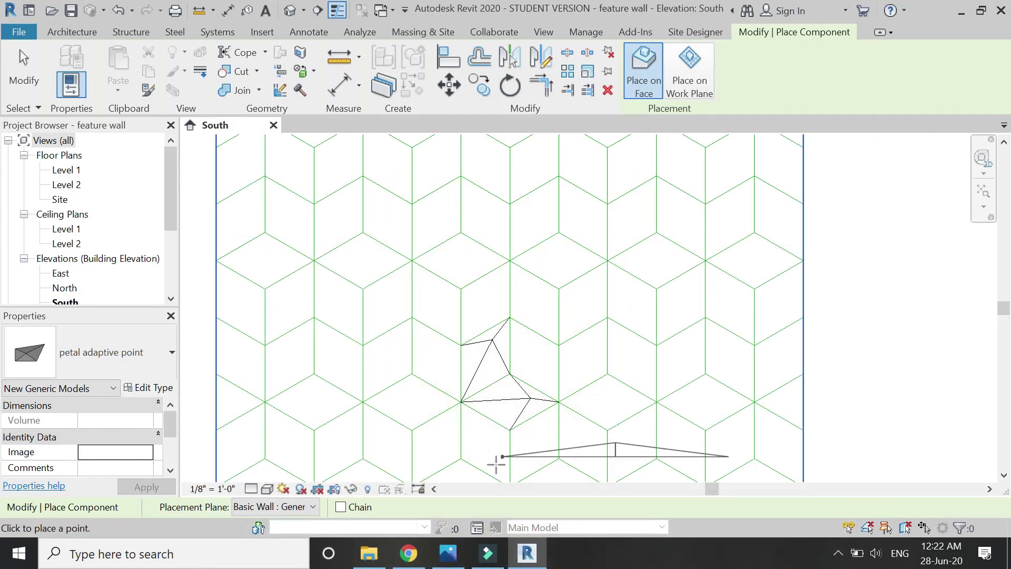
pyautogui.hotkey('ctrl', 'z')
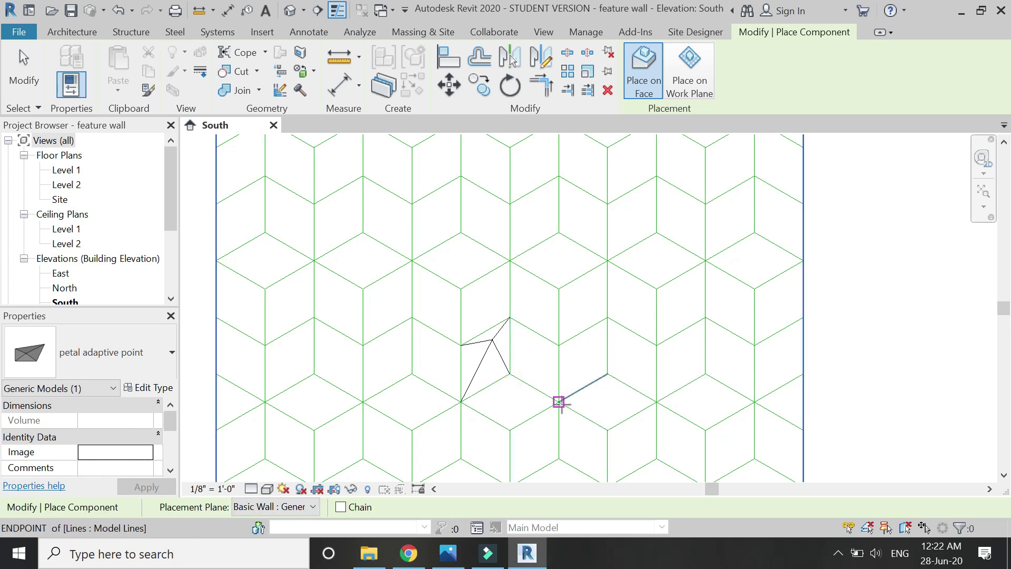
pyautogui.click(509, 430)
pyautogui.click(461, 402)
pyautogui.scroll(-1, 519, 363)
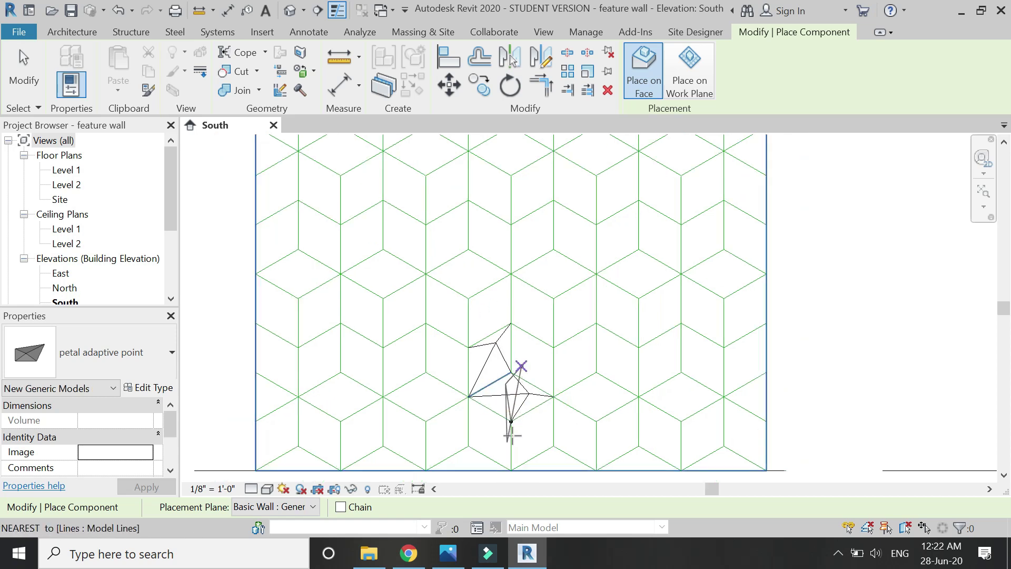
# Step: Place petals on the two upright rhombi below the star centre, snapping each one's fourth point to the centre
pyautogui.click(510, 469)
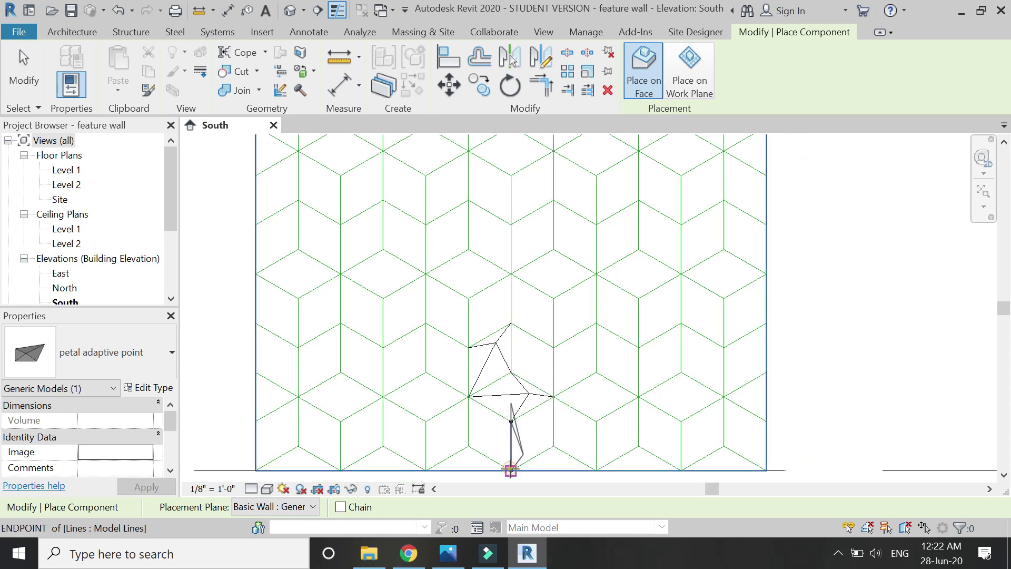
pyautogui.click(466, 396)
pyautogui.click(467, 447)
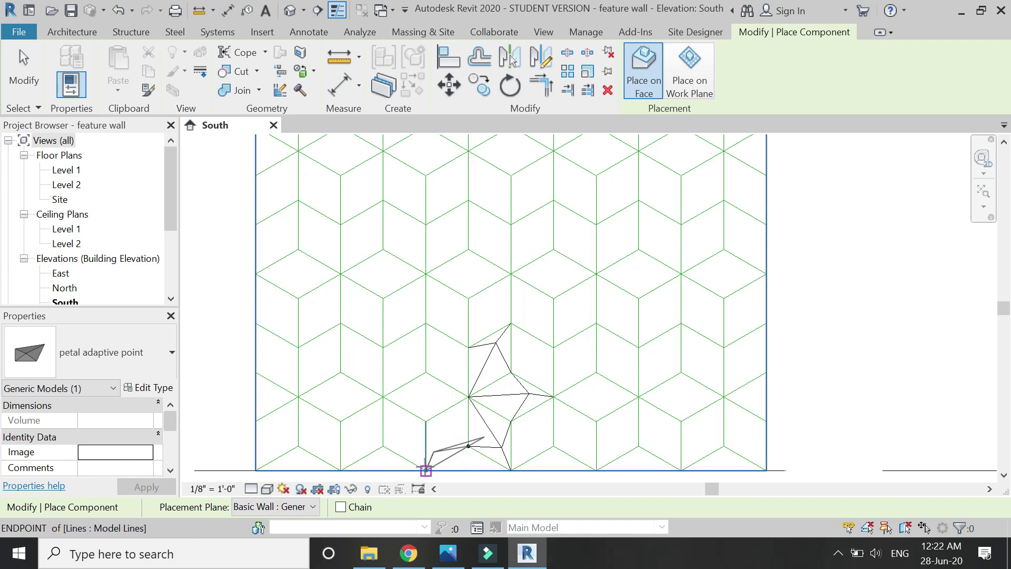
pyautogui.click(425, 469)
pyautogui.click(425, 421)
# Step: Complete the six-petal star with petals on the flat rhombus left of its centre and the upright rhombus at upper left
pyautogui.click(425, 421)
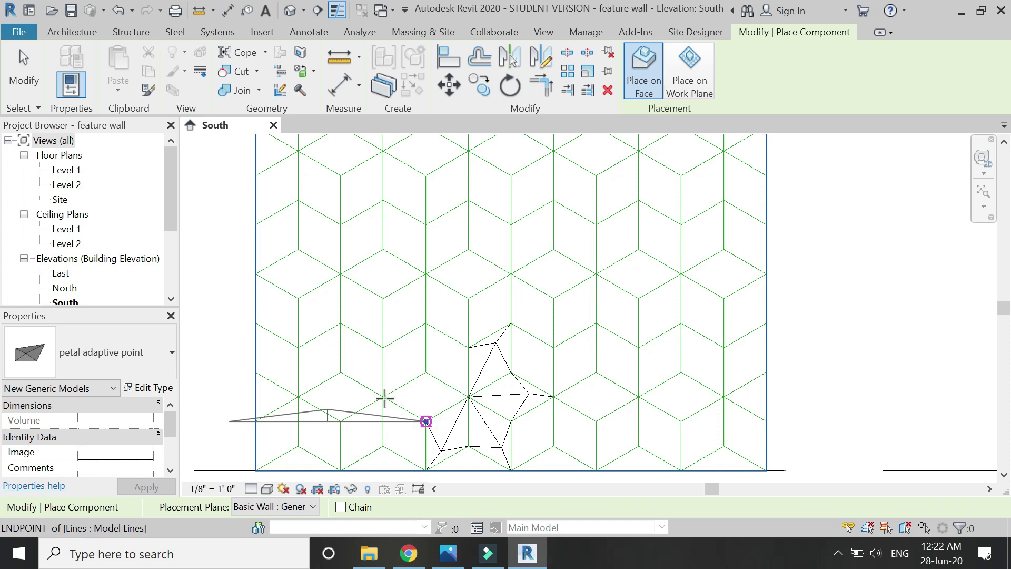
pyautogui.click(468, 396)
pyautogui.click(425, 373)
pyautogui.click(426, 322)
pyautogui.click(467, 396)
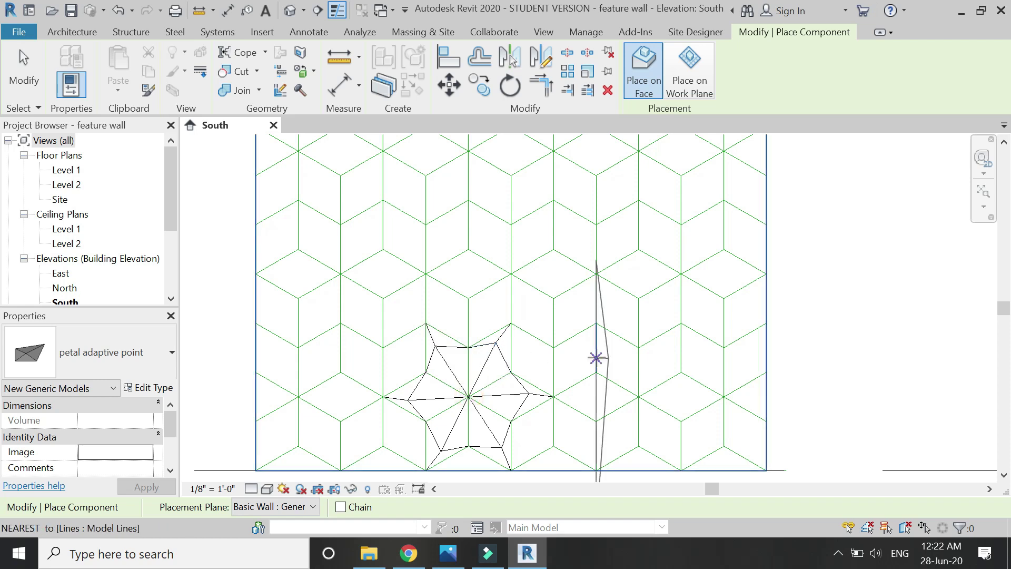
# Step: Finish placing petals and set the South elevation's visual style to Shaded to check the completed star
pyautogui.press('Escape')
pyautogui.press('Escape')
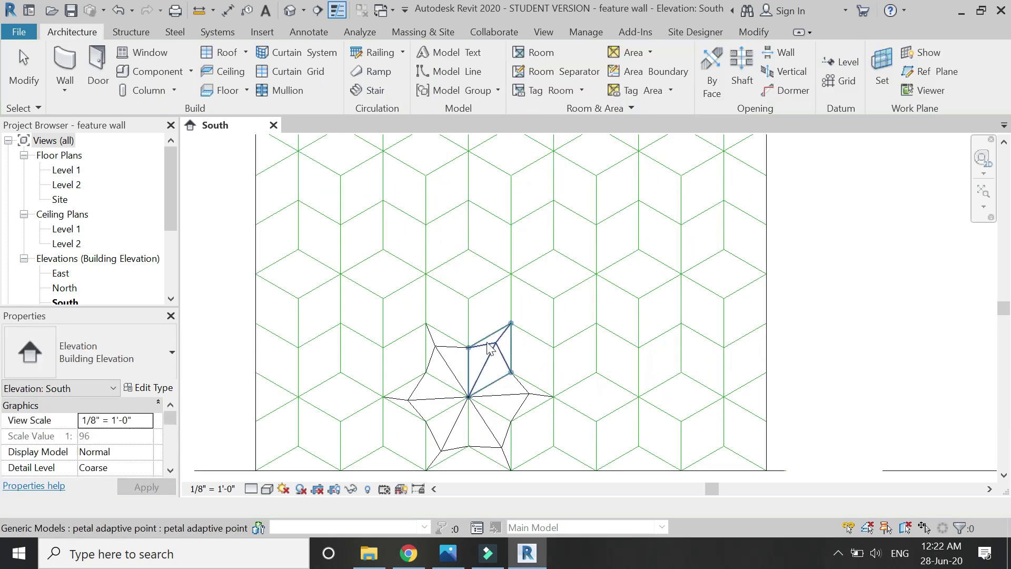
pyautogui.click(273, 491)
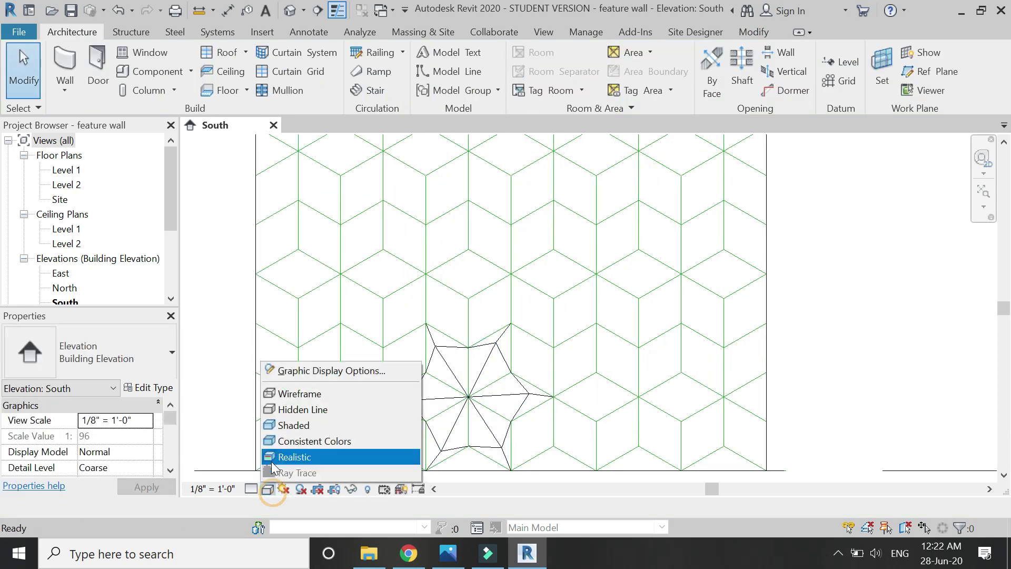
pyautogui.click(279, 425)
pyautogui.scroll(-2, 424, 412)
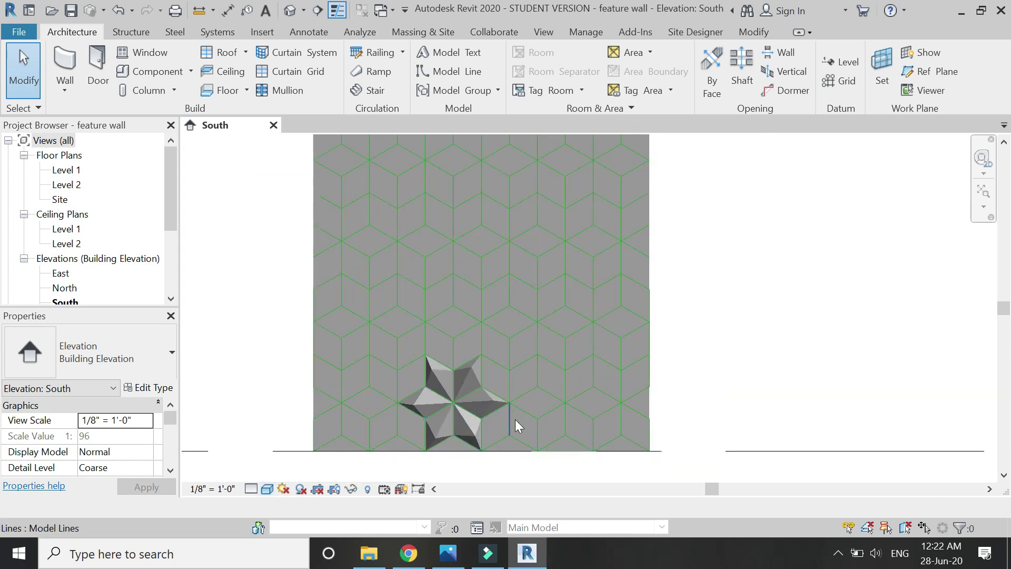
pyautogui.scroll(-1, 500, 424)
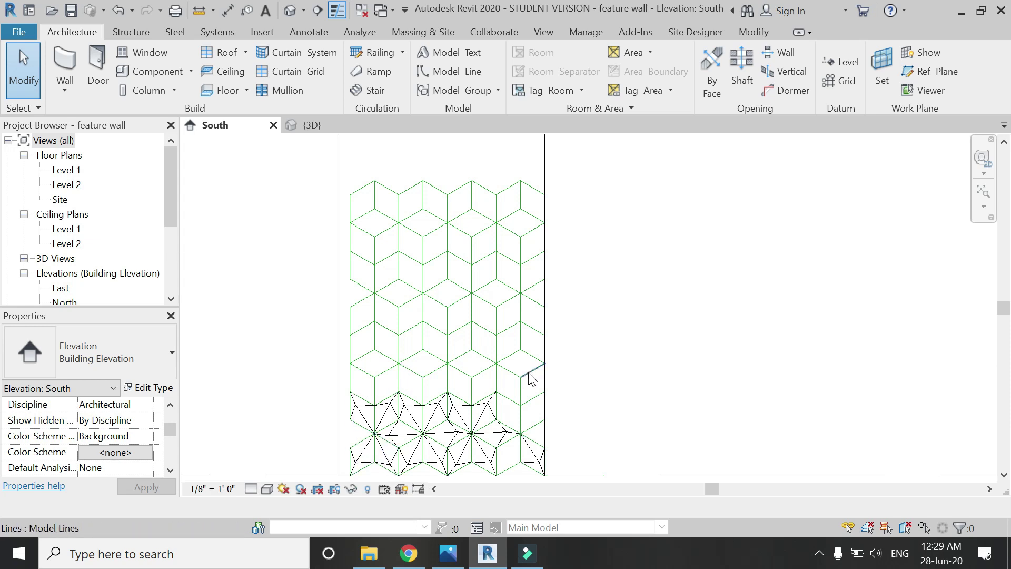
# Step: Delete the row of vertical guide lines just above the petal stars and move the upper pattern down to close the gap
pyautogui.moveTo(533, 379); pyautogui.dragTo(349, 388)
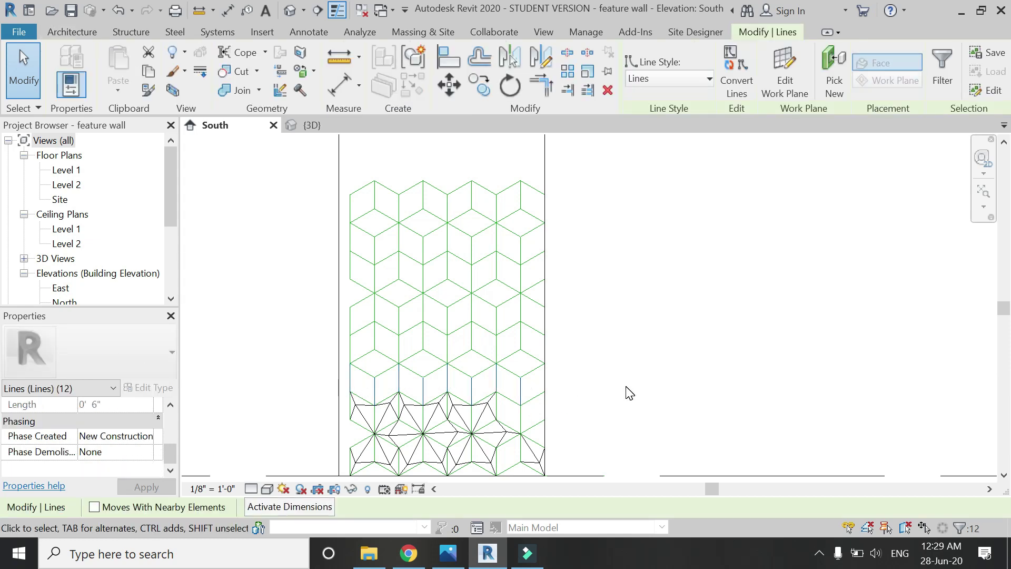
pyautogui.press('Delete')
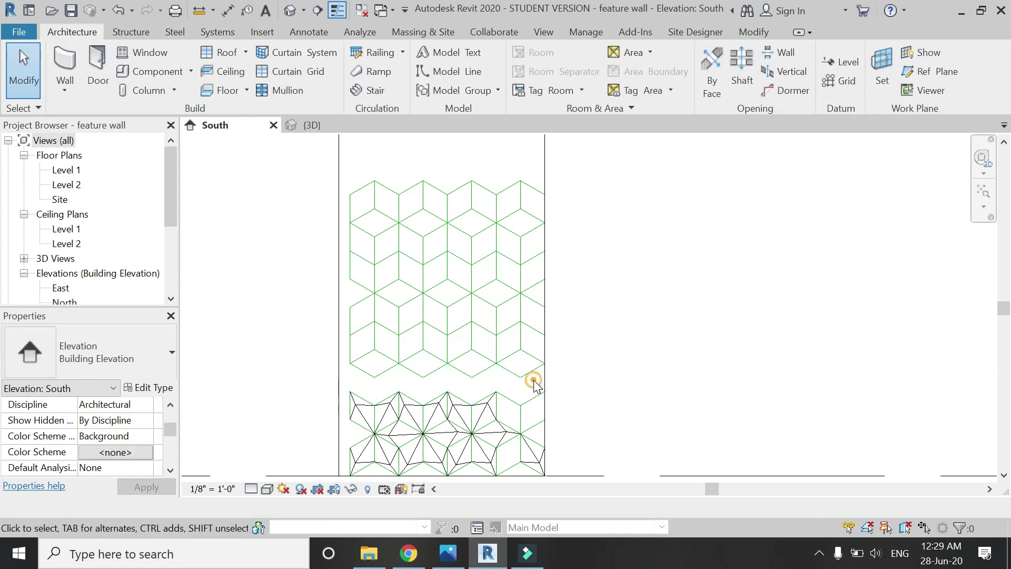
pyautogui.moveTo(533, 379); pyautogui.dragTo(416, 199)
pyautogui.moveTo(347, 175); pyautogui.dragTo(345, 174)
pyautogui.click(448, 84)
pyautogui.scroll(2, 518, 380)
pyautogui.click(521, 377)
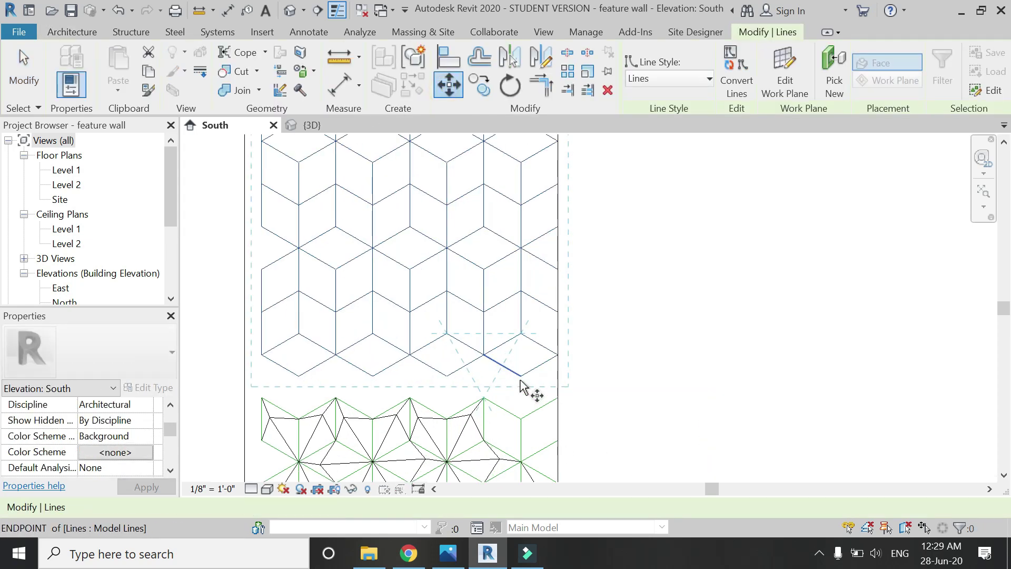
pyautogui.click(589, 429)
pyautogui.click(723, 516)
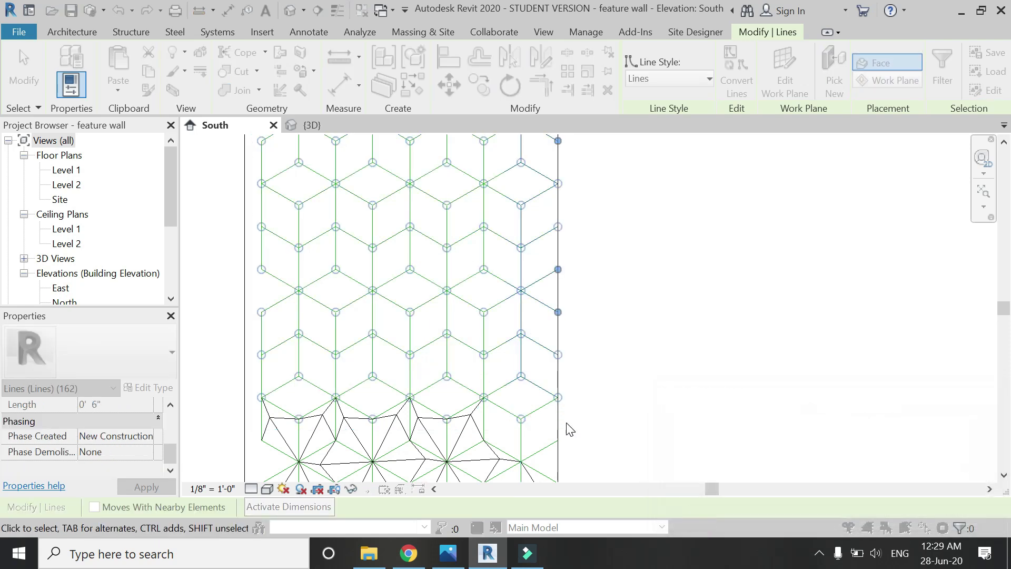
pyautogui.scroll(-1, 525, 339)
pyautogui.press('Escape')
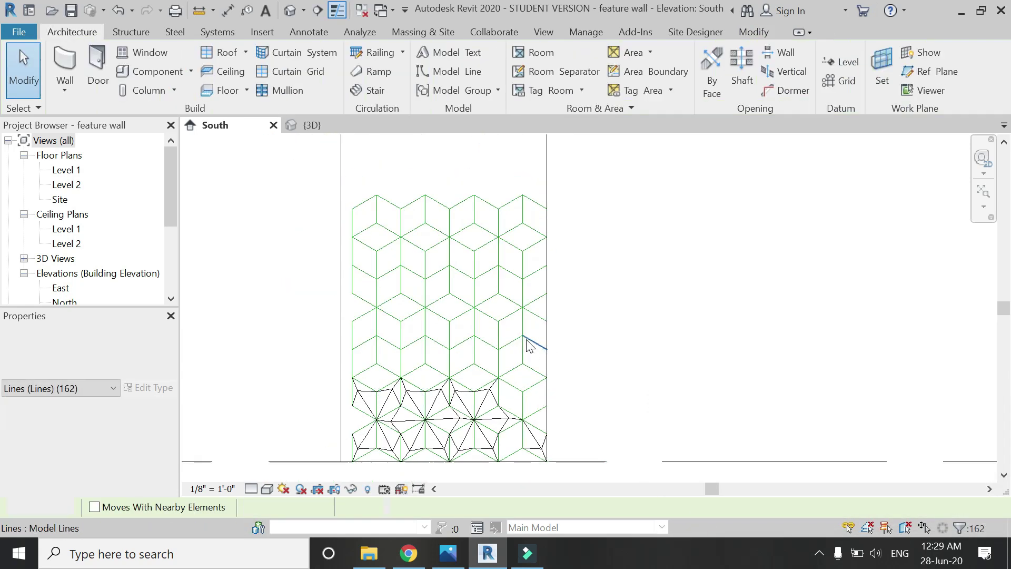
# Step: Delete the next higher row of vertical guide lines, between the second and third star rows of the guide pattern
pyautogui.scroll(2, 408, 387)
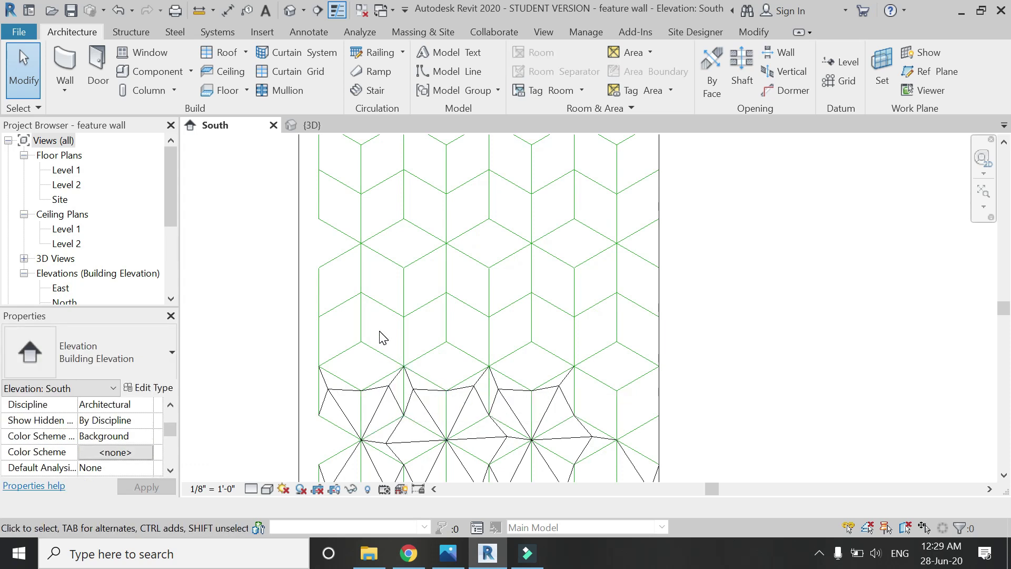
pyautogui.scroll(-1, 382, 337)
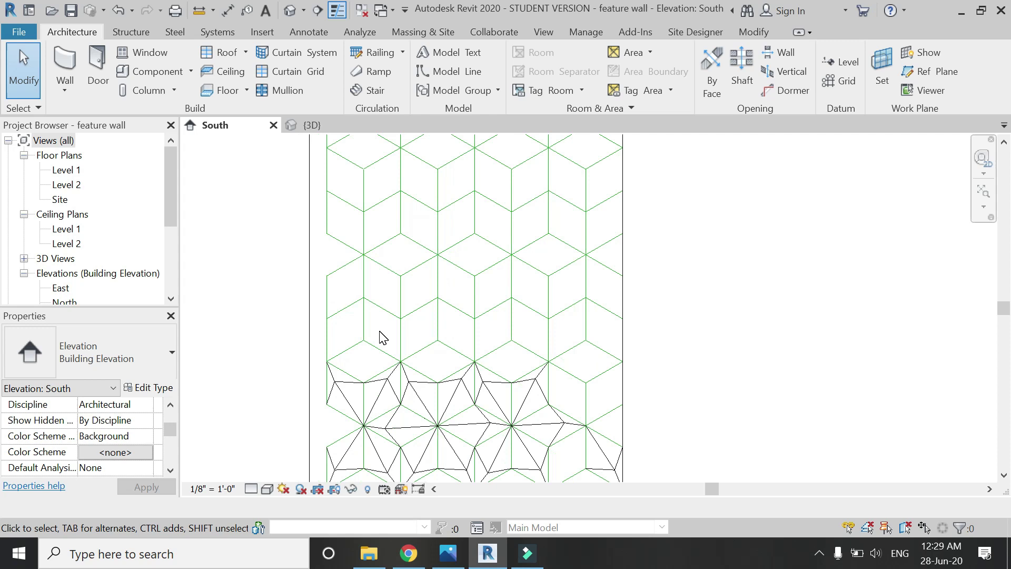
pyautogui.scroll(-3, 574, 413)
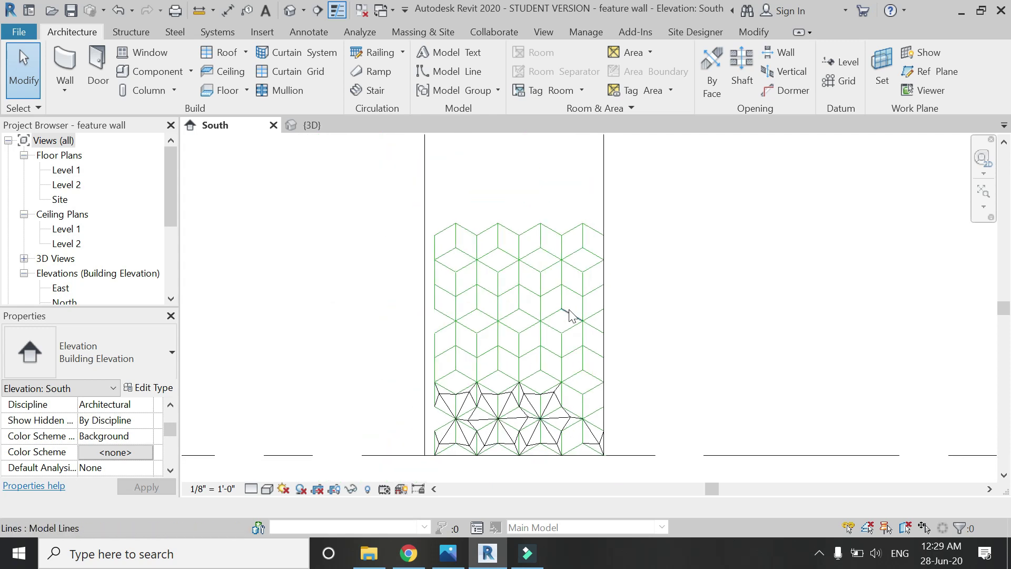
pyautogui.scroll(2, 569, 314)
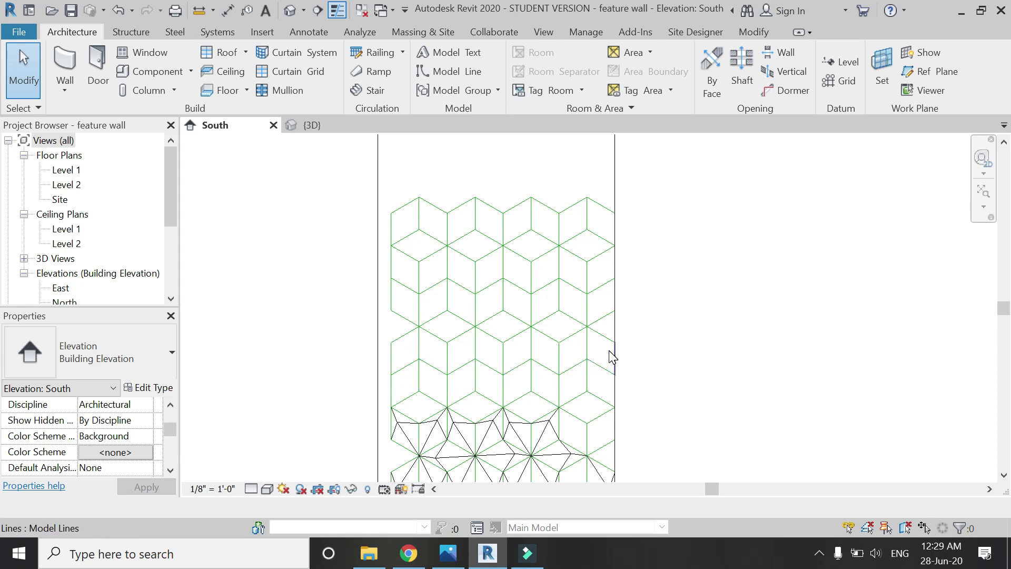
pyautogui.moveTo(604, 347); pyautogui.dragTo(531, 352)
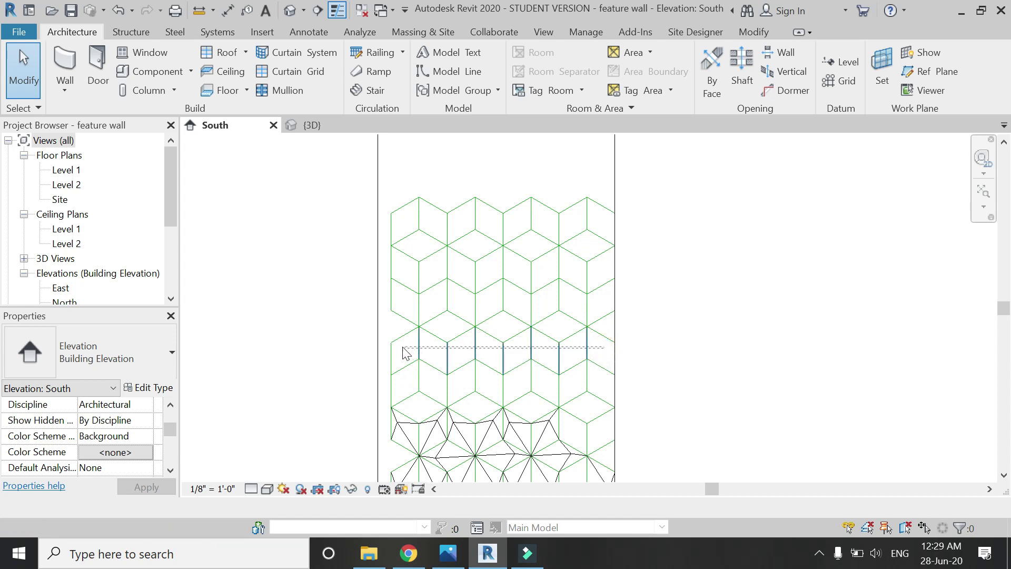
pyautogui.moveTo(576, 414); pyautogui.dragTo(578, 417)
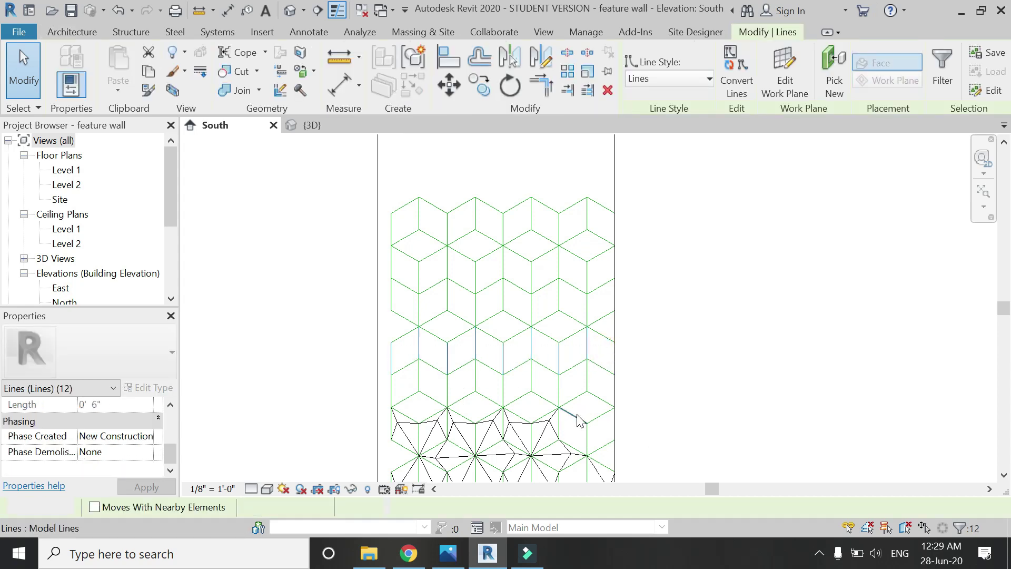
pyautogui.press('Delete')
# Step: Move all guide lines above the gap down 0'-6" so their lower vertices meet the pattern below
pyautogui.moveTo(598, 346); pyautogui.dragTo(402, 170)
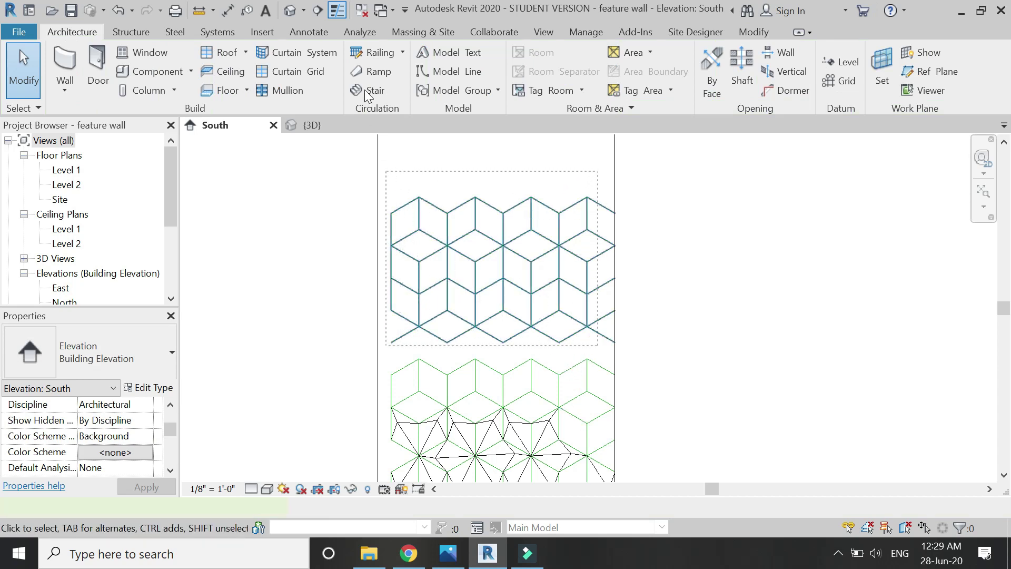
pyautogui.moveTo(366, 91); pyautogui.dragTo(365, 90)
pyautogui.click(452, 86)
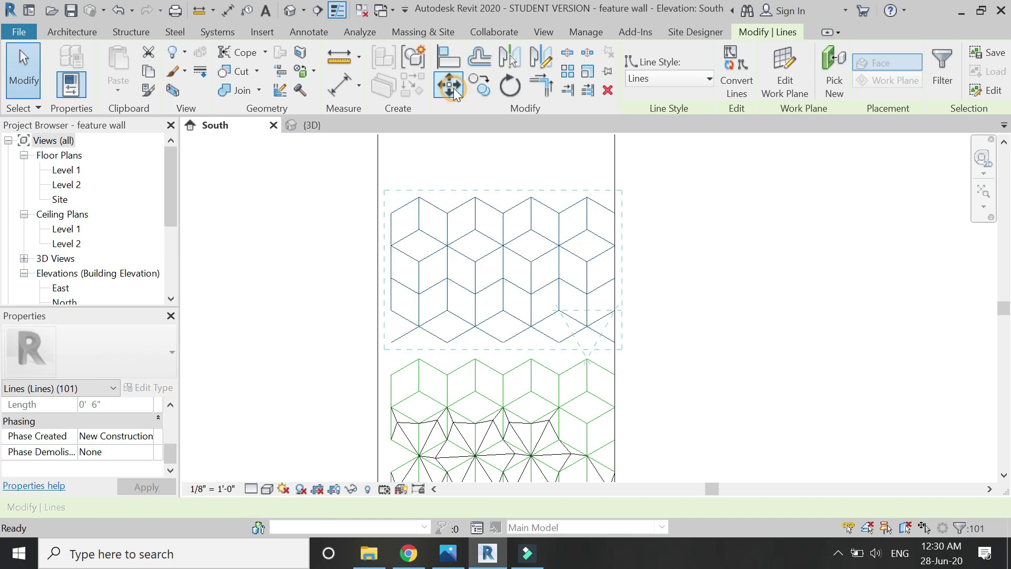
pyautogui.click(505, 343)
pyautogui.click(503, 375)
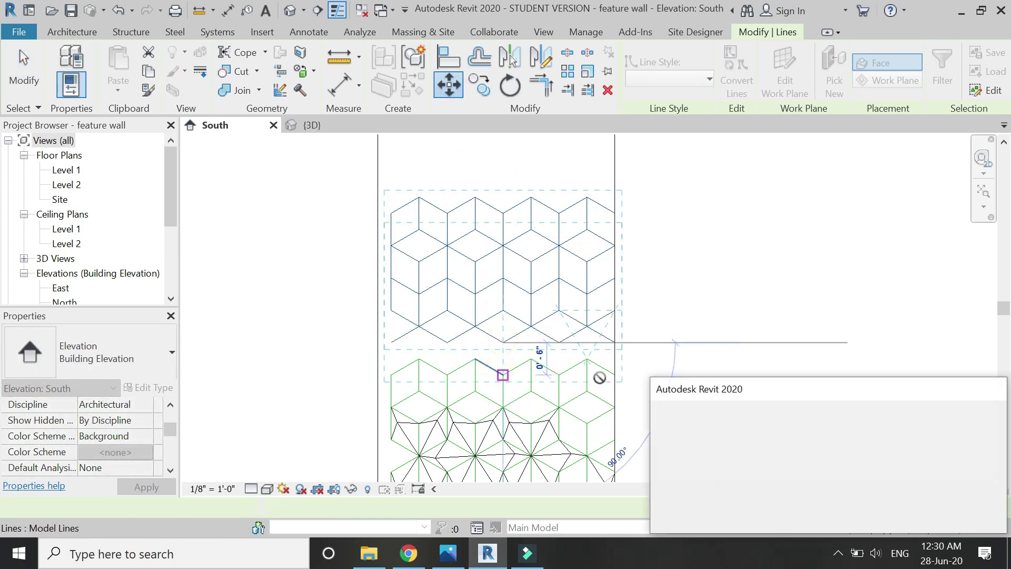
pyautogui.click(727, 519)
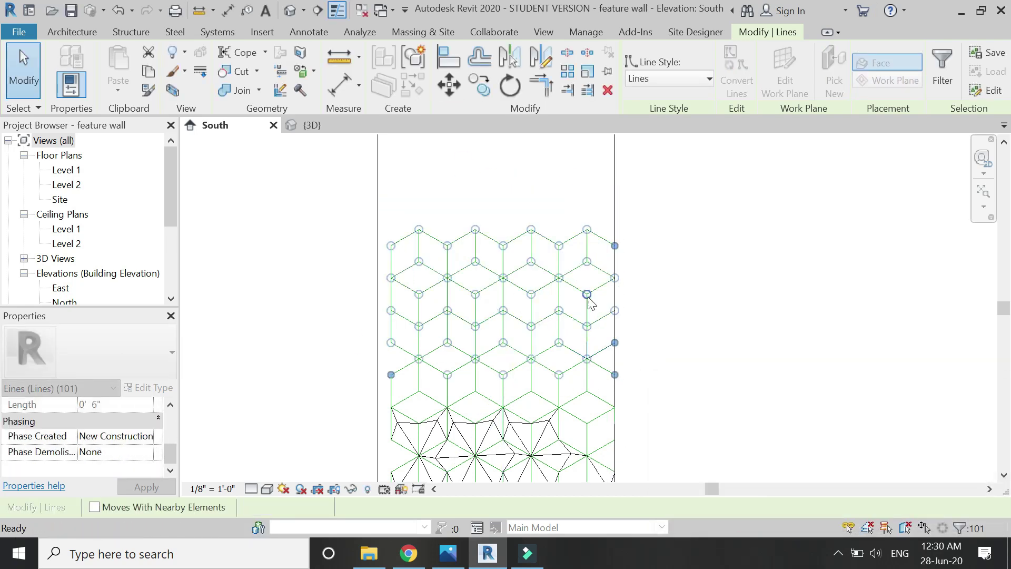
pyautogui.click(599, 312)
# Step: Delete the vertical guide lines below the top row of cubes and move that row down 0'-6" onto the remaining pattern
pyautogui.moveTo(596, 297); pyautogui.dragTo(446, 303)
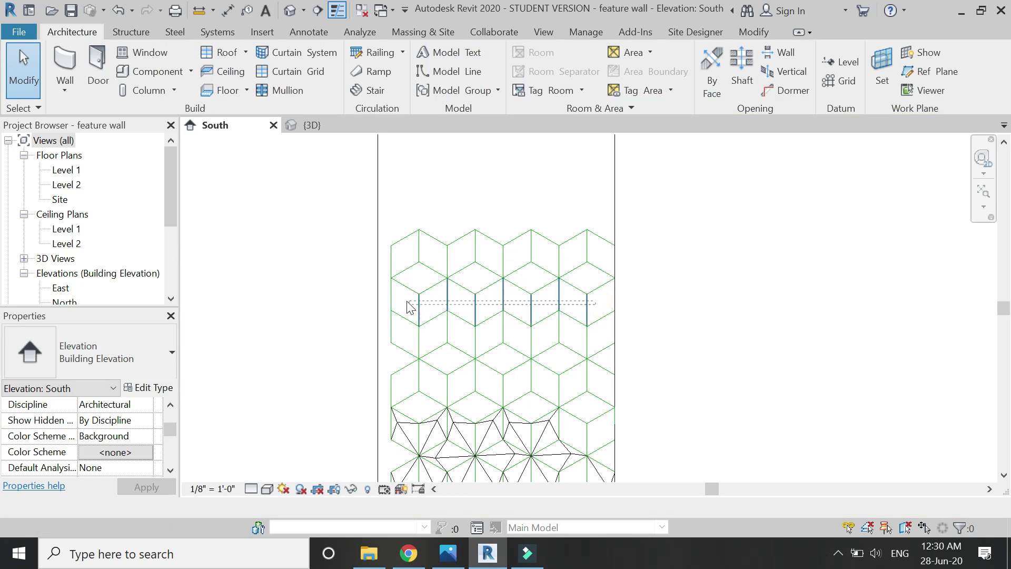
pyautogui.press('Delete')
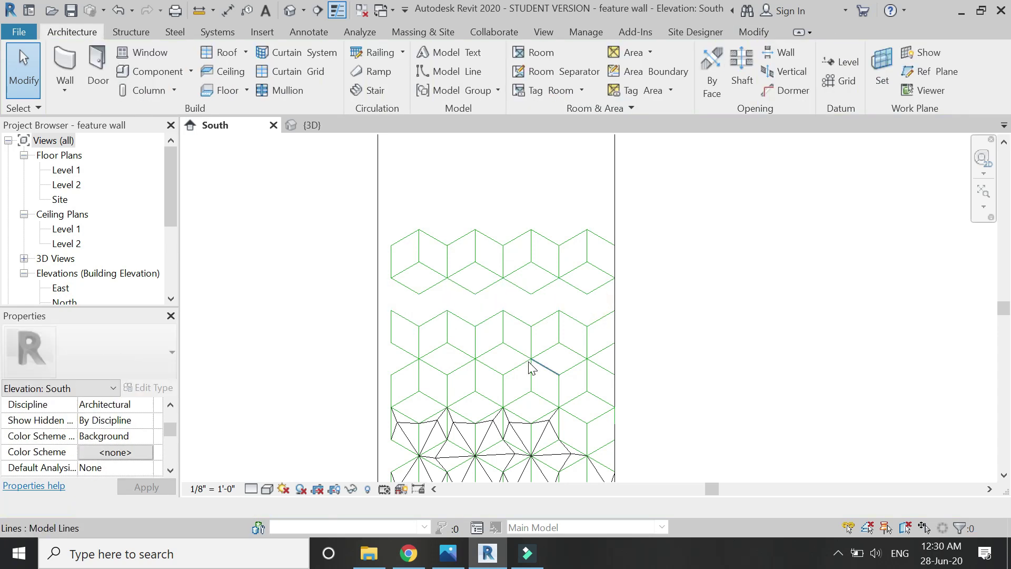
pyautogui.moveTo(595, 196); pyautogui.dragTo(443, 292)
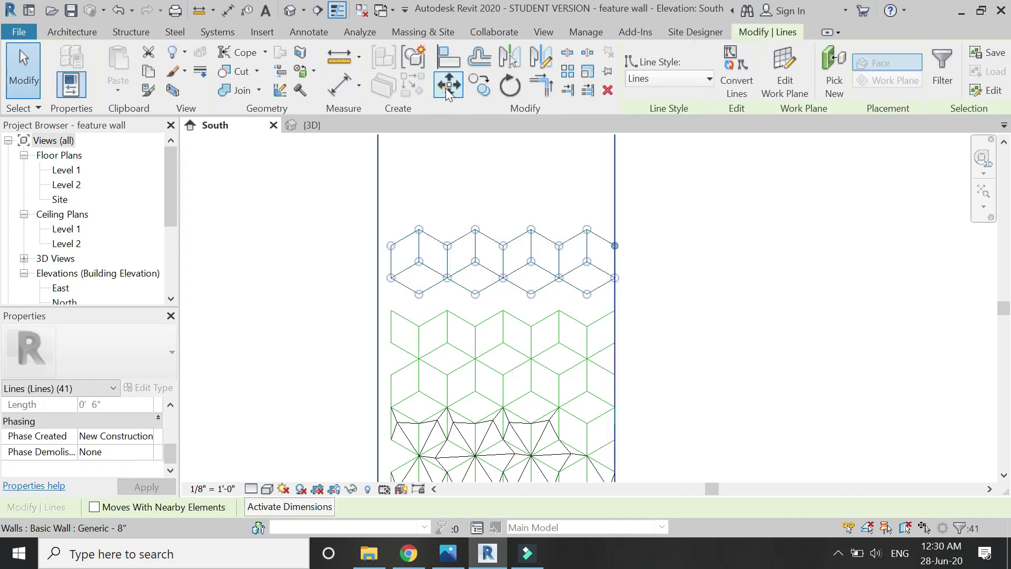
pyautogui.click(445, 87)
pyautogui.click(475, 293)
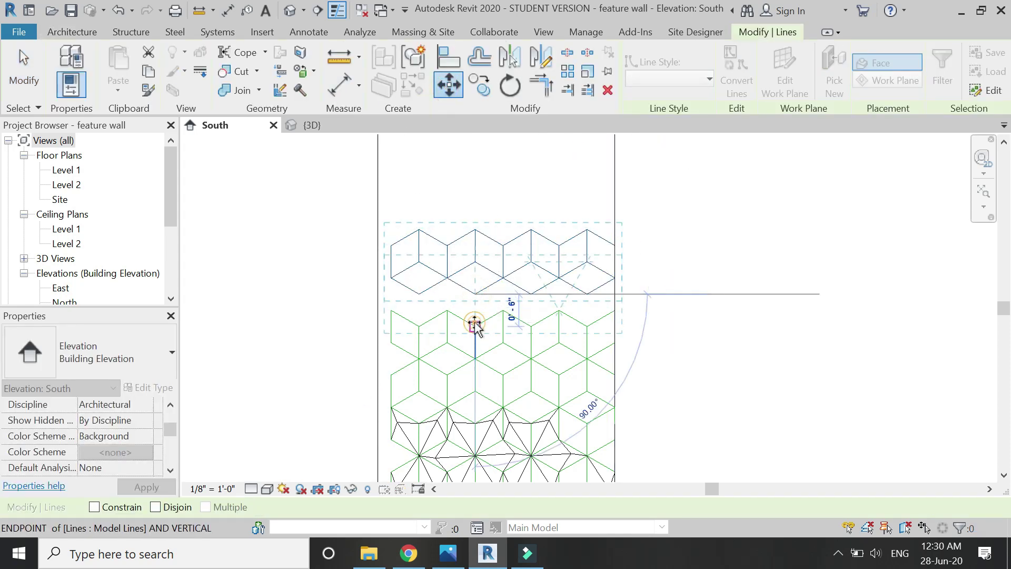
pyautogui.click(475, 326)
pyautogui.click(751, 377)
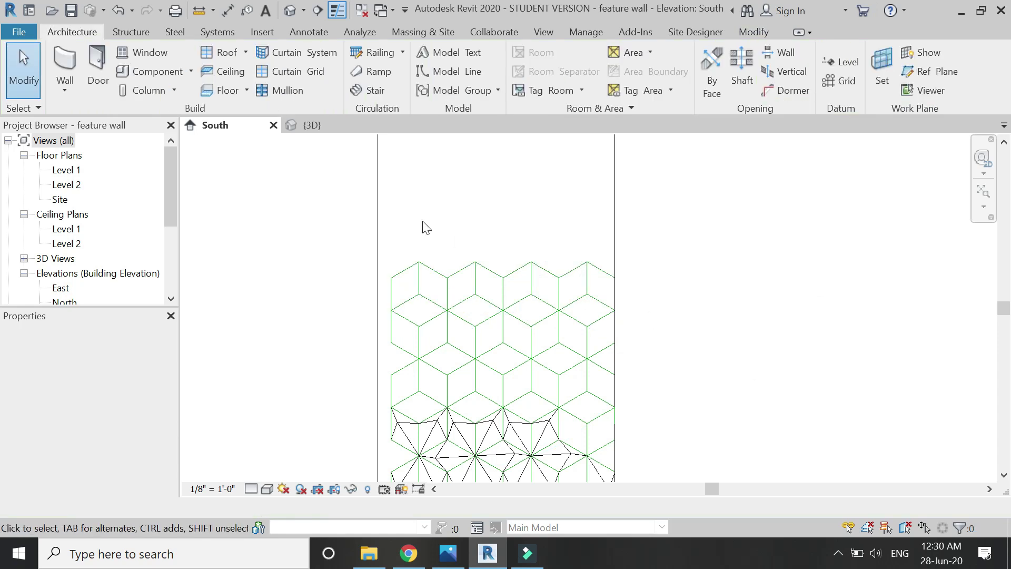
# Step: Start placing the petal adaptive point component on the wall face above the first row of stars
pyautogui.scroll(-2, 386, 228)
pyautogui.scroll(1, 448, 371)
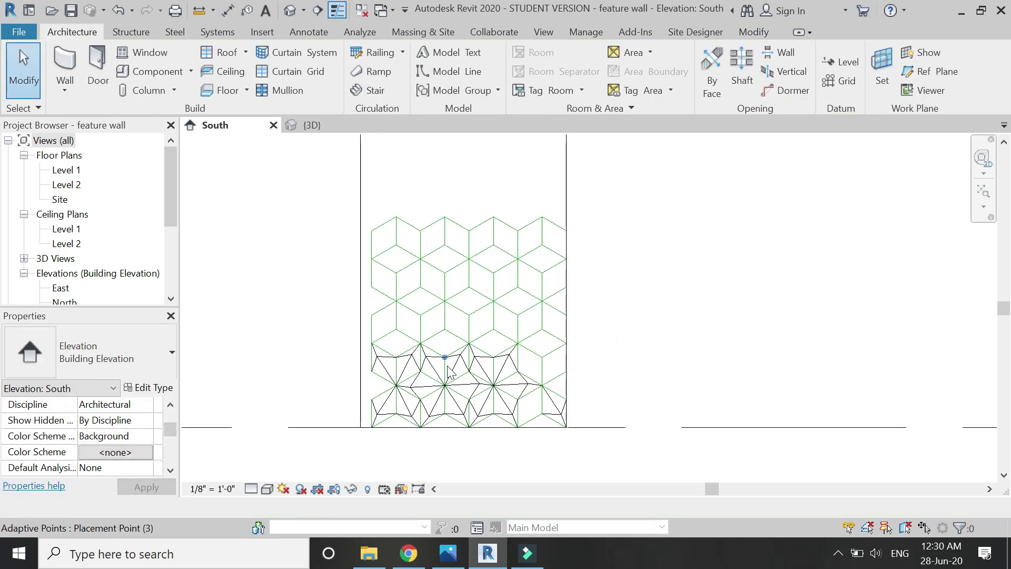
pyautogui.click(156, 71)
pyautogui.scroll(3, 456, 345)
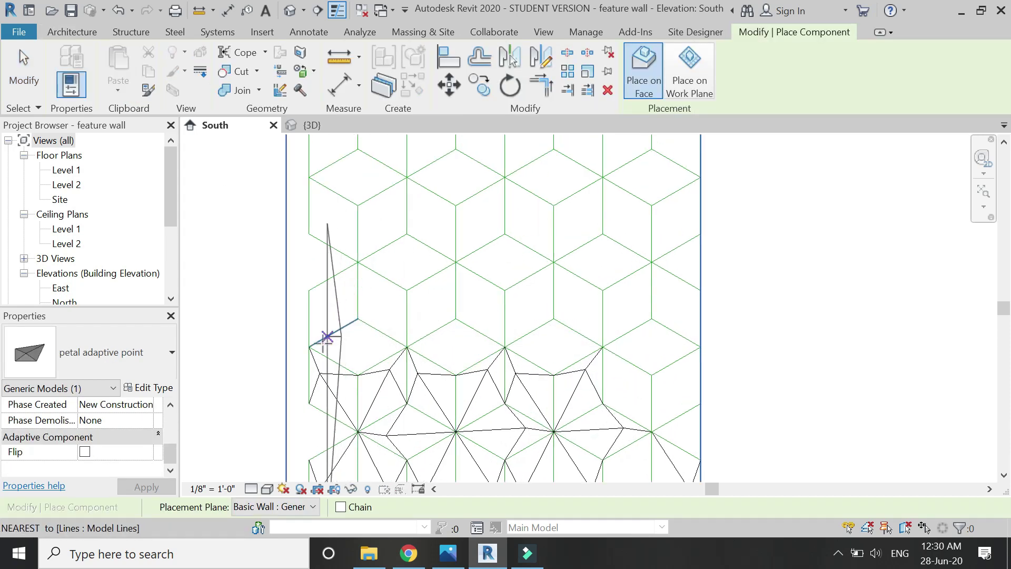
pyautogui.click(309, 347)
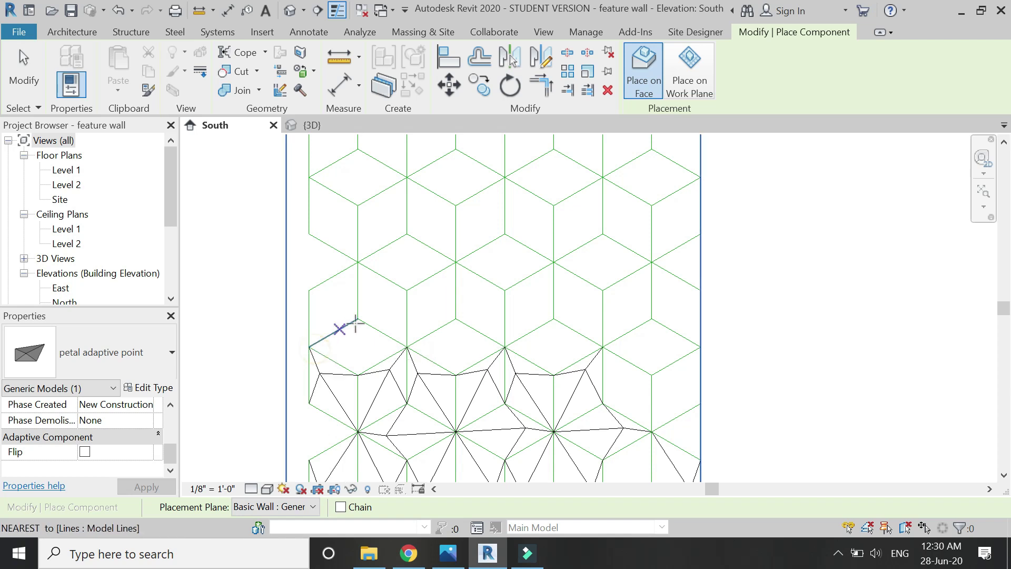
pyautogui.click(358, 318)
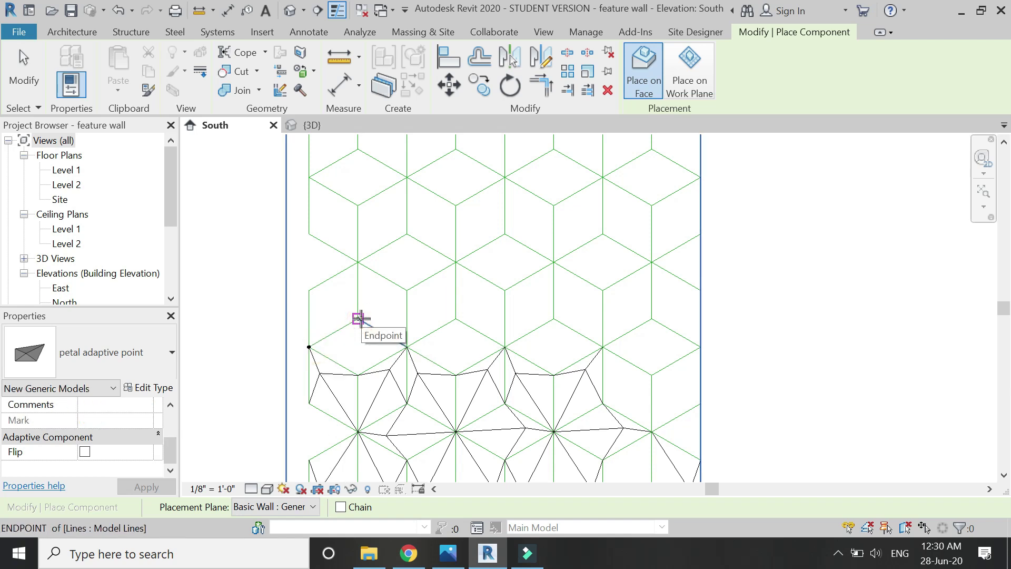
pyautogui.click(359, 319)
pyautogui.scroll(-3, 361, 328)
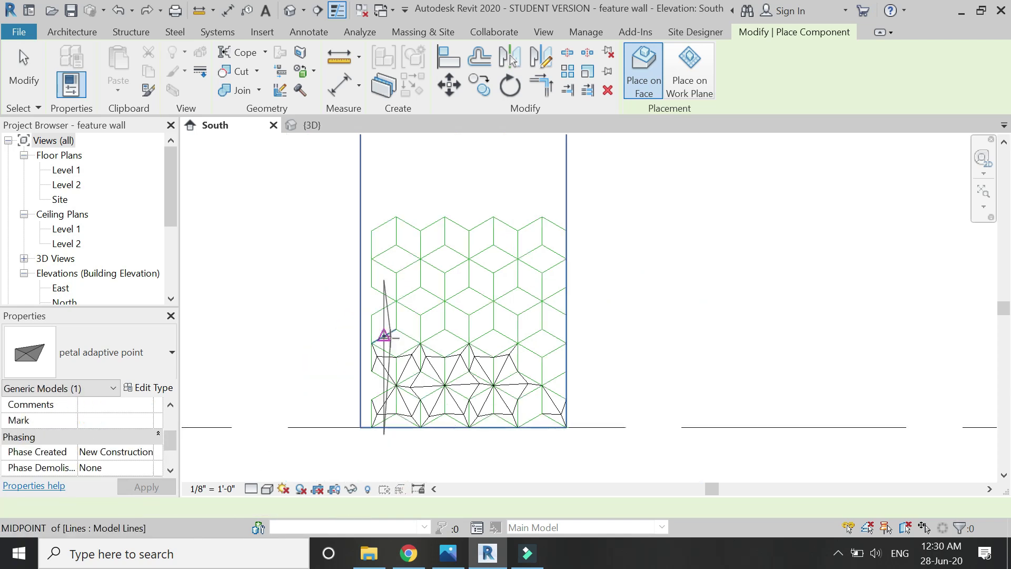
# Step: Place petals on the two leftmost flat rhombi above the existing stars, ending both at their shared vertex as a new star centre
pyautogui.scroll(3, 385, 335)
pyautogui.click(357, 349)
pyautogui.click(441, 348)
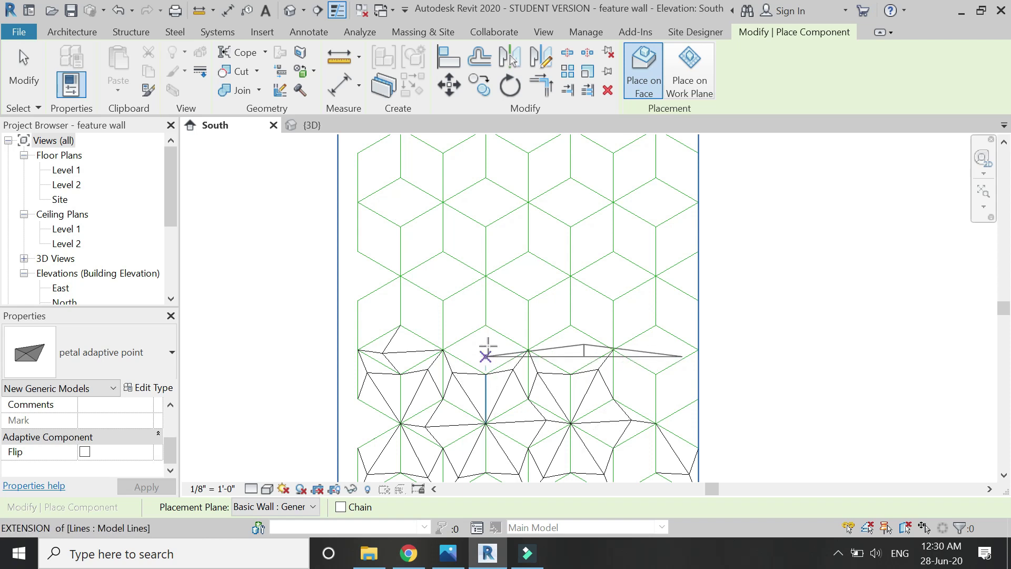
pyautogui.click(529, 350)
pyautogui.click(486, 326)
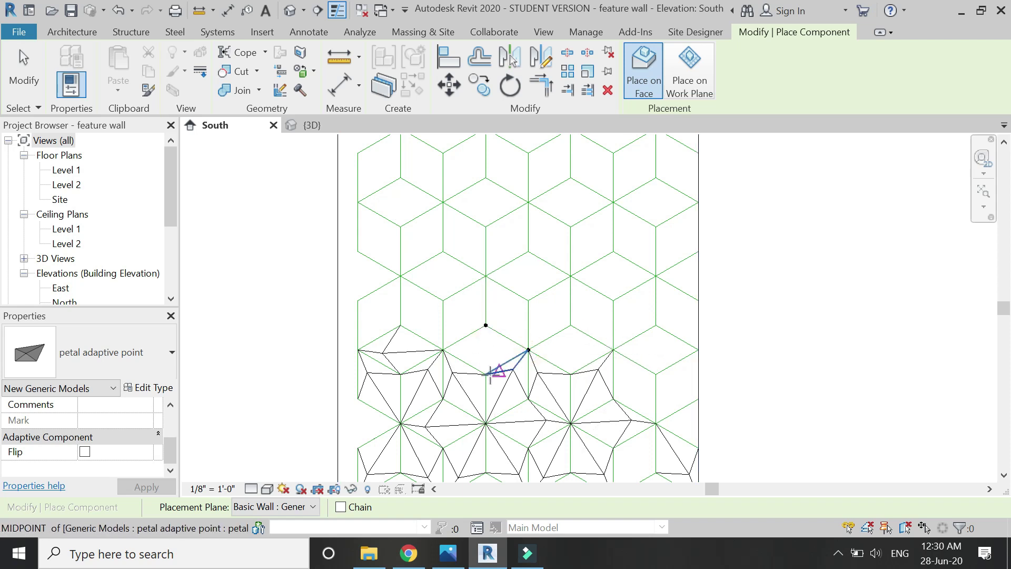
pyautogui.click(485, 374)
pyautogui.click(443, 349)
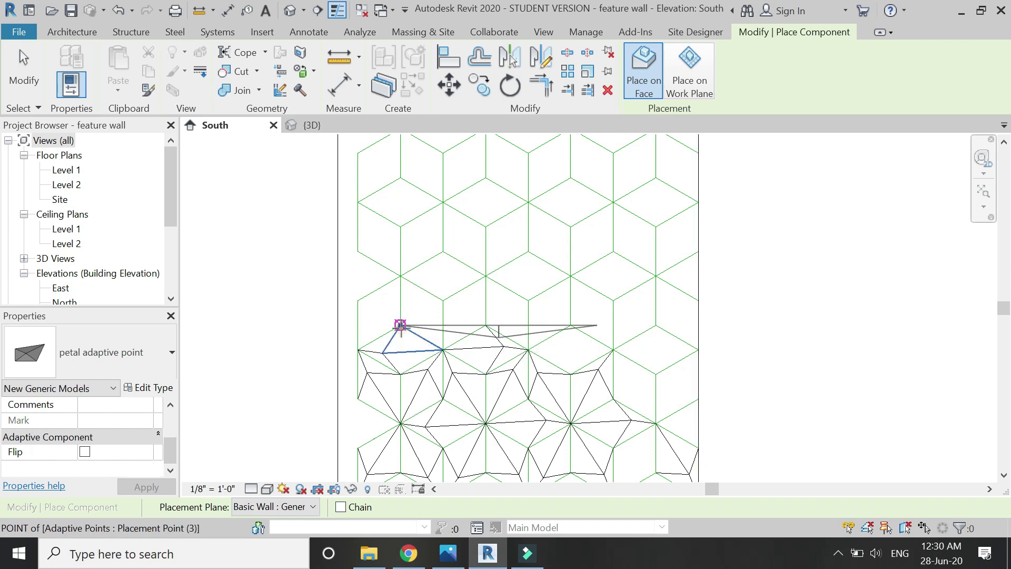
# Step: Place petals on the two upright rhombi above the new star centre, ending both at that shared vertex, and finish placing components
pyautogui.click(401, 276)
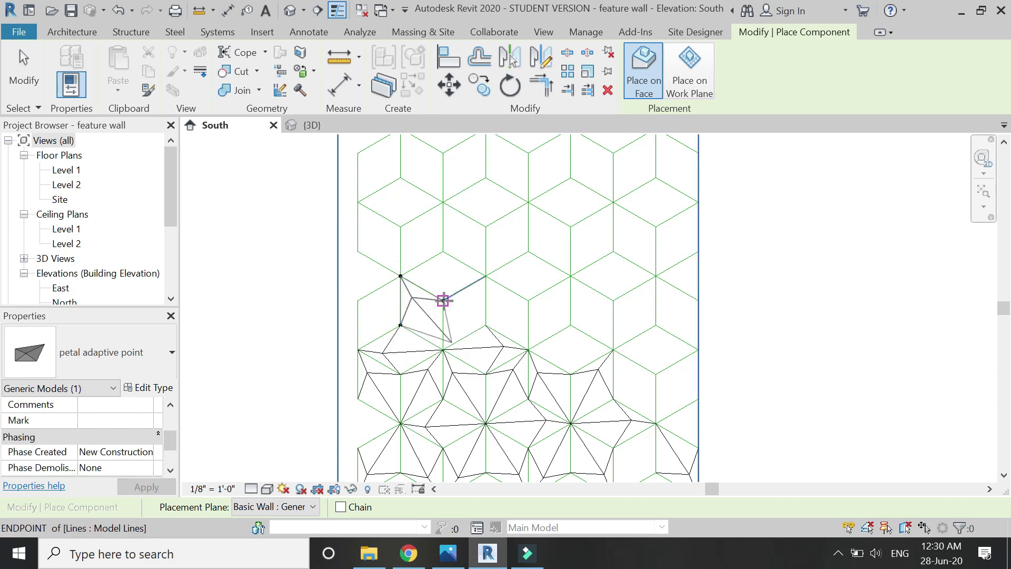
pyautogui.click(443, 301)
pyautogui.click(442, 349)
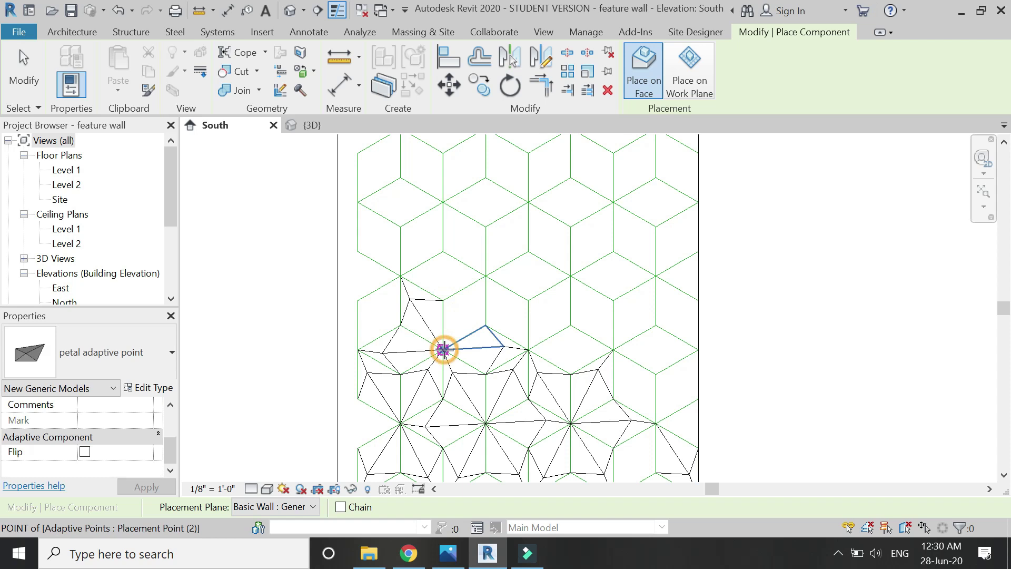
pyautogui.click(443, 300)
pyautogui.click(485, 277)
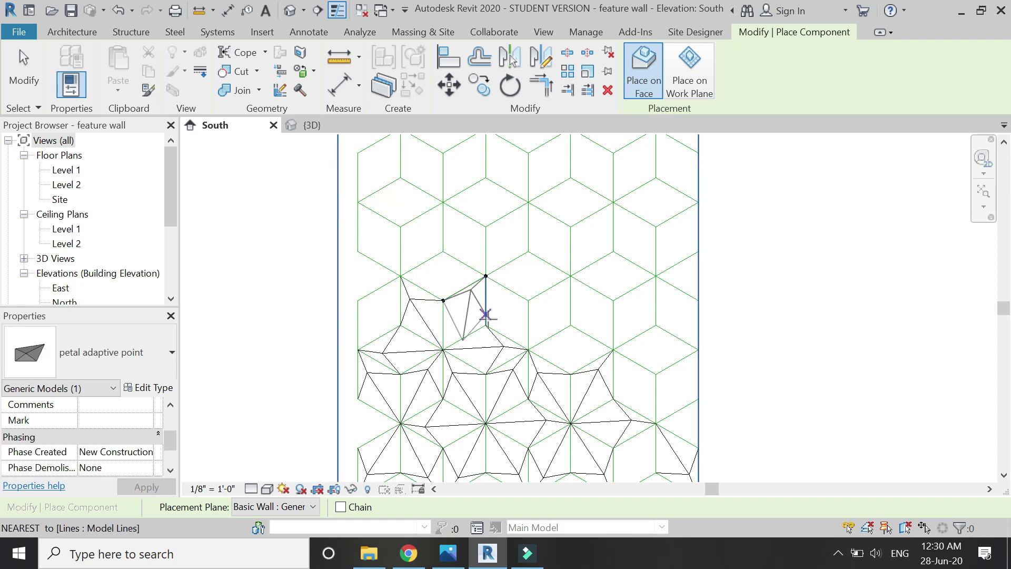
pyautogui.click(485, 325)
pyautogui.click(445, 347)
pyautogui.press('Escape')
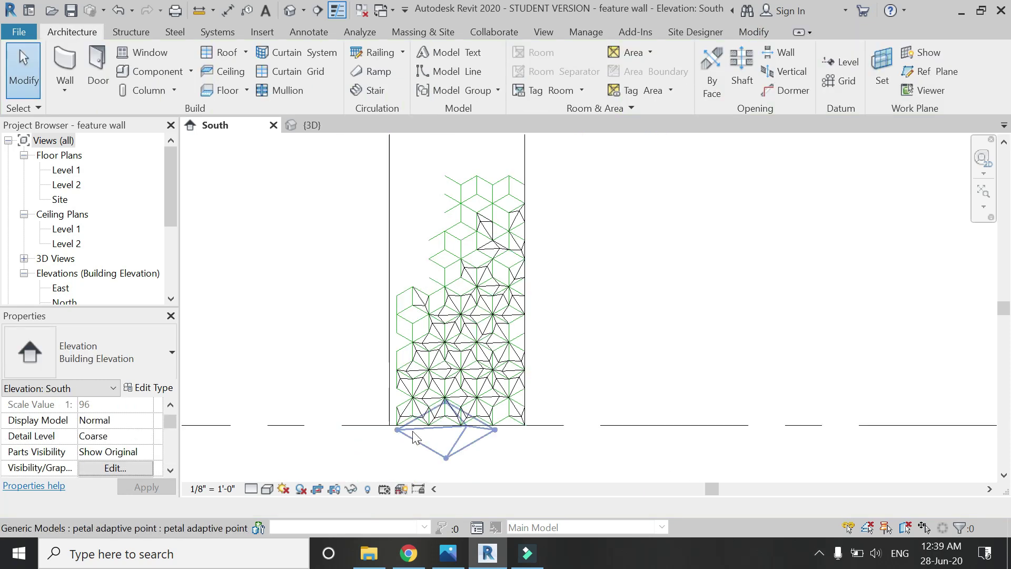
# Step: Set the South elevation's visual style to Shaded and view the whole petal pattern on the wall
pyautogui.click(267, 489)
pyautogui.click(286, 428)
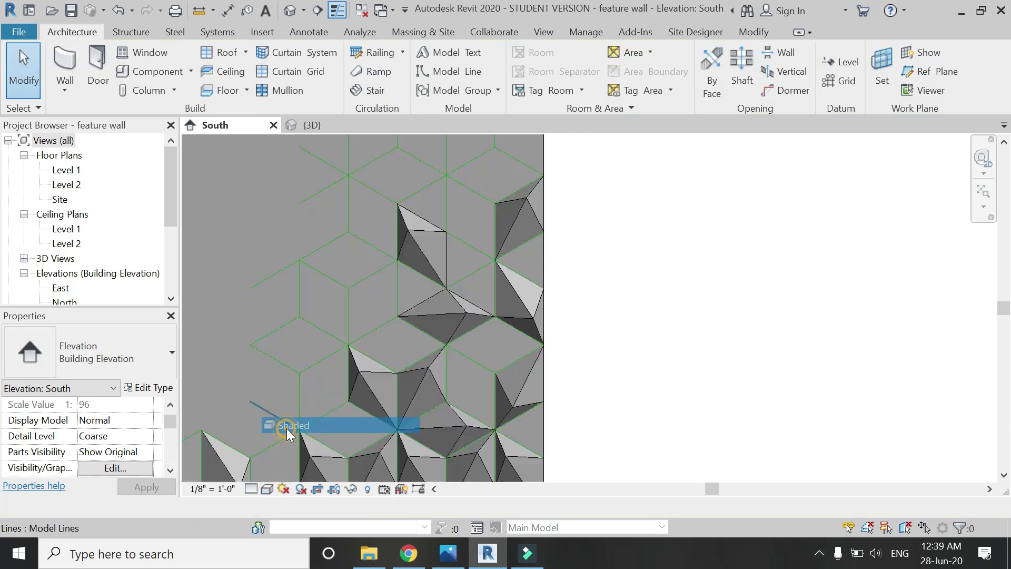
pyautogui.scroll(-6, 553, 264)
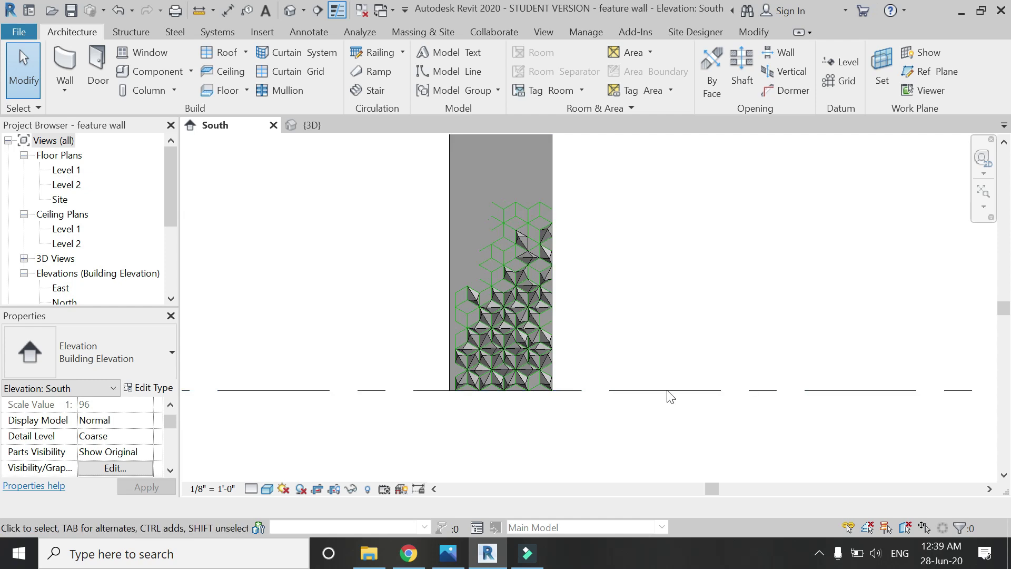
pyautogui.scroll(1, 643, 339)
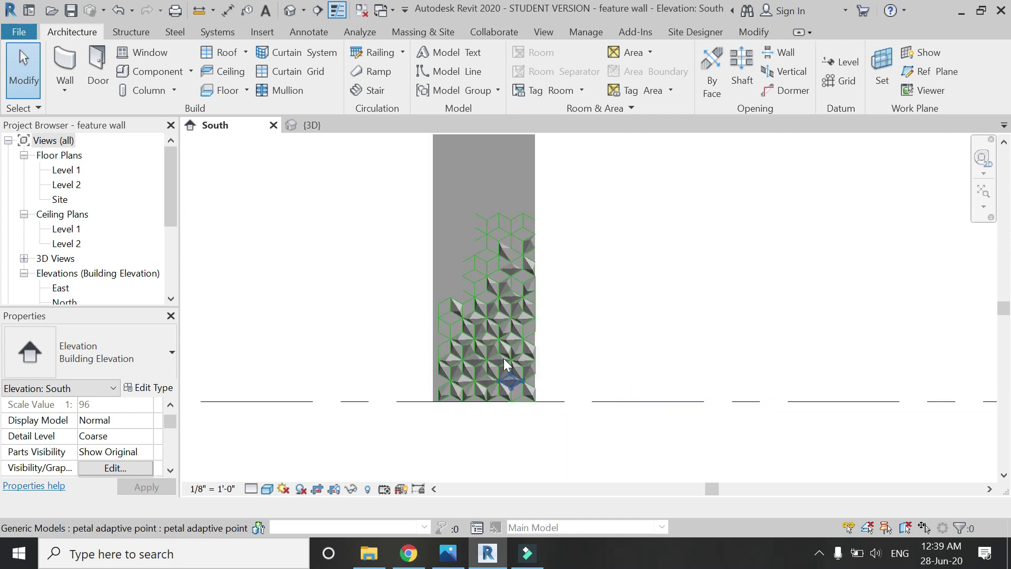
# Step: Select all instances of the petal adaptive point component and temporarily hide these elements in the South elevation
pyautogui.scroll(1, 521, 233)
pyautogui.click(506, 230)
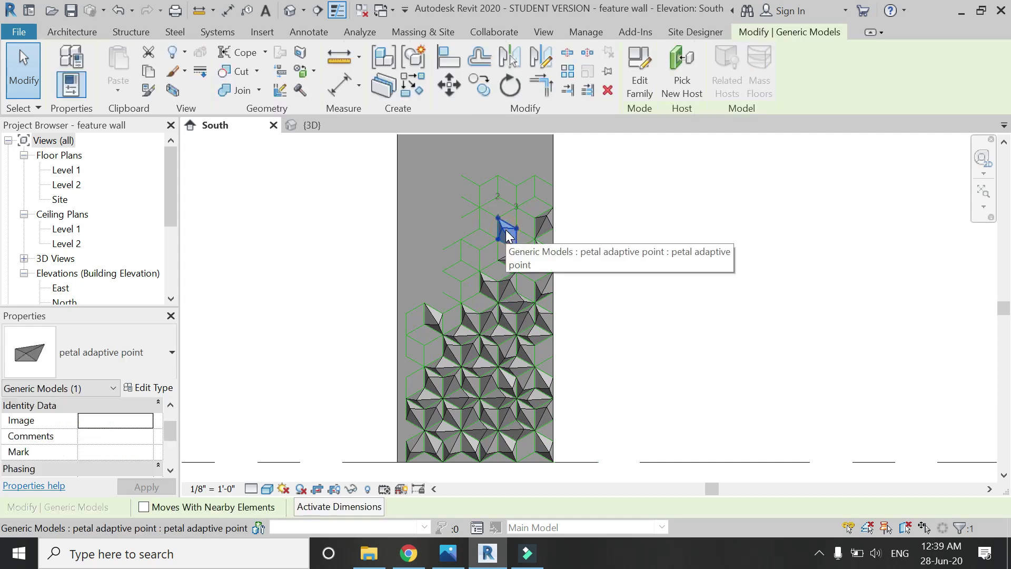
pyautogui.rightClick(505, 230)
pyautogui.moveTo(609, 370)
pyautogui.click(691, 386)
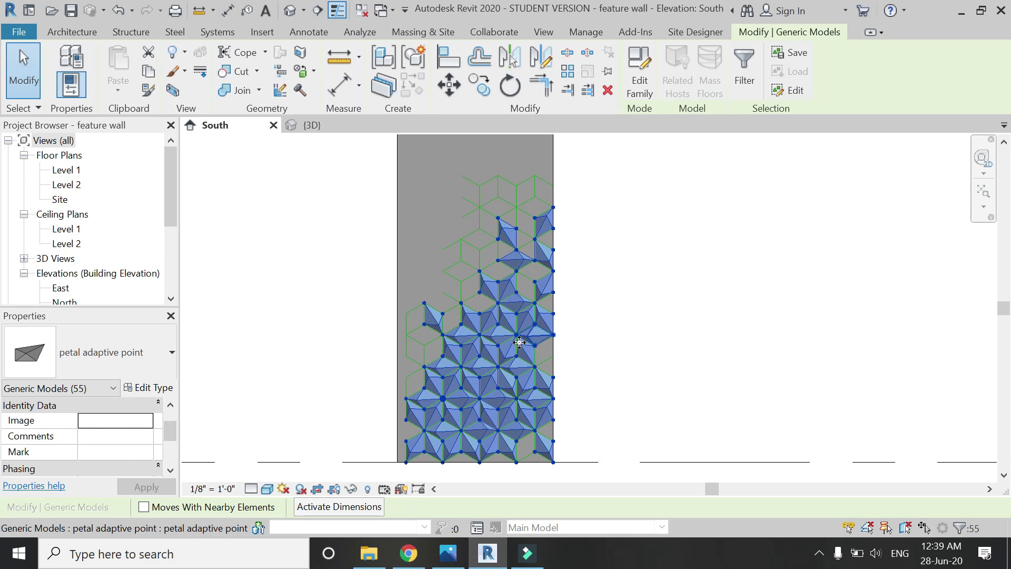
pyautogui.click(351, 489)
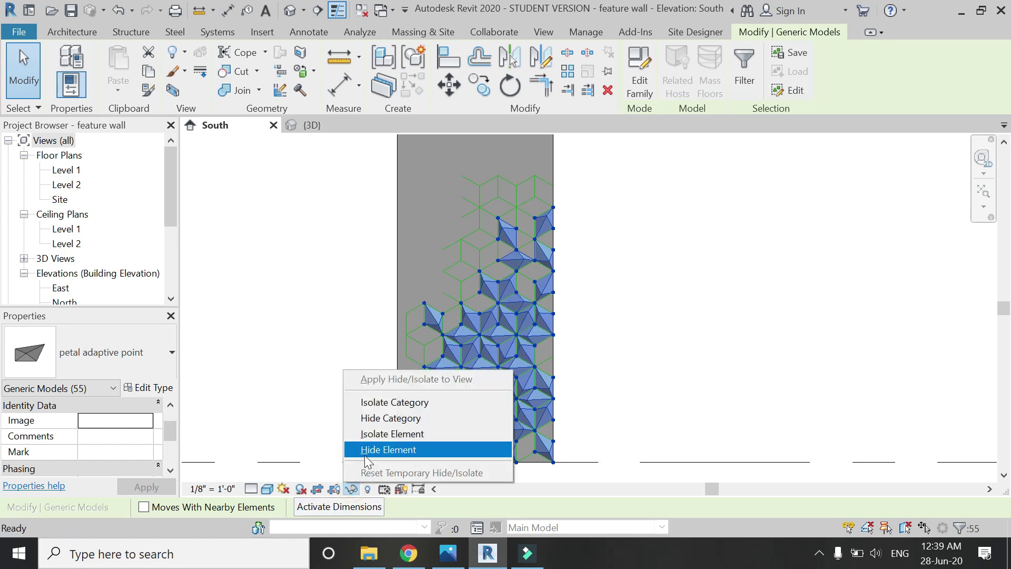
pyautogui.click(364, 453)
# Step: Select all green guide lines on the wall, excluding the wall and level lines, and delete them
pyautogui.moveTo(609, 136); pyautogui.dragTo(566, 211)
pyautogui.moveTo(498, 287); pyautogui.dragTo(368, 466)
pyautogui.scroll(-2, 372, 458)
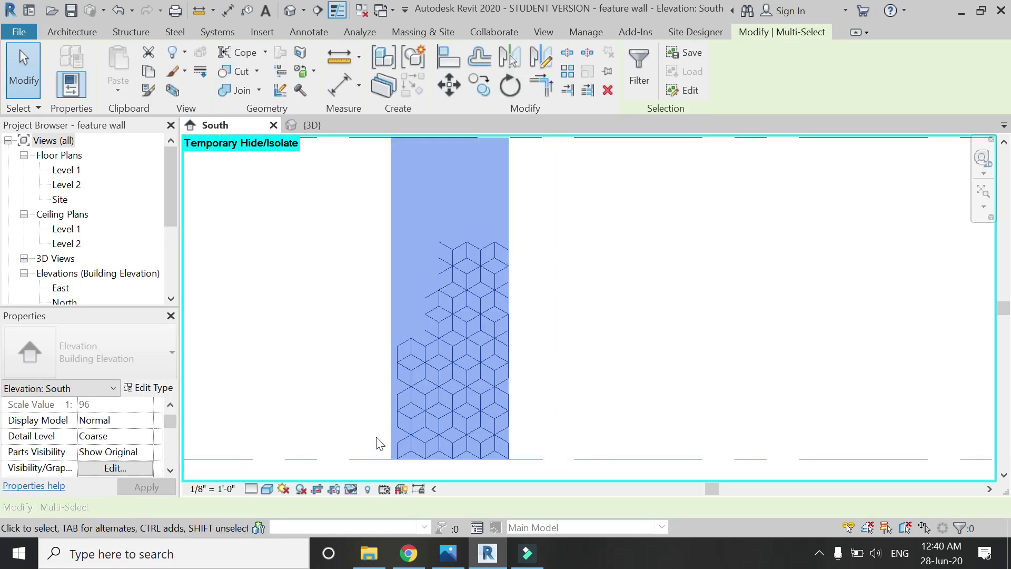
pyautogui.keyDown('shift'); pyautogui.click(511, 180); pyautogui.keyUp('shift')
pyautogui.keyDown('shift'); pyautogui.click(664, 362); pyautogui.keyUp('shift')
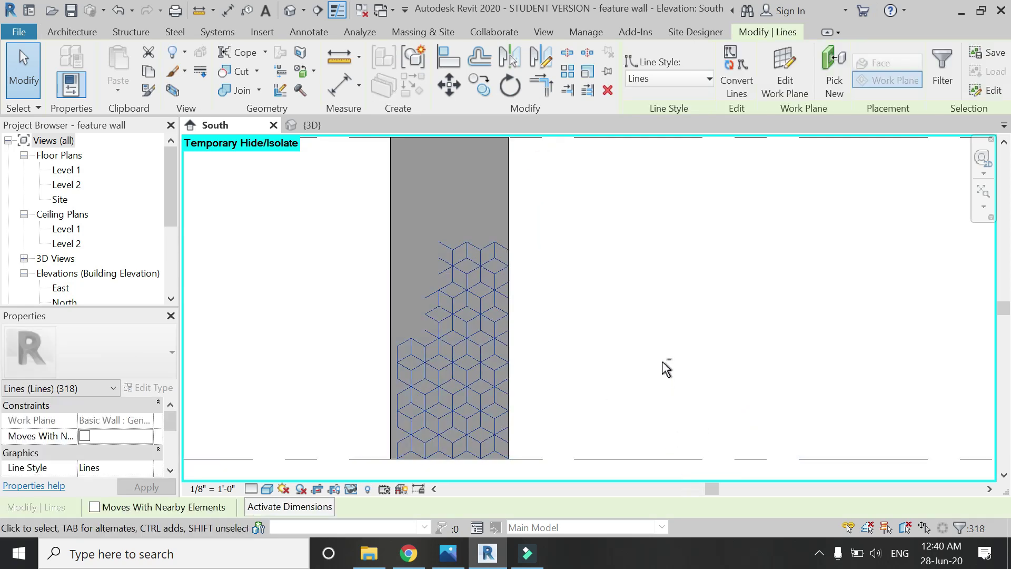
pyautogui.press('Delete')
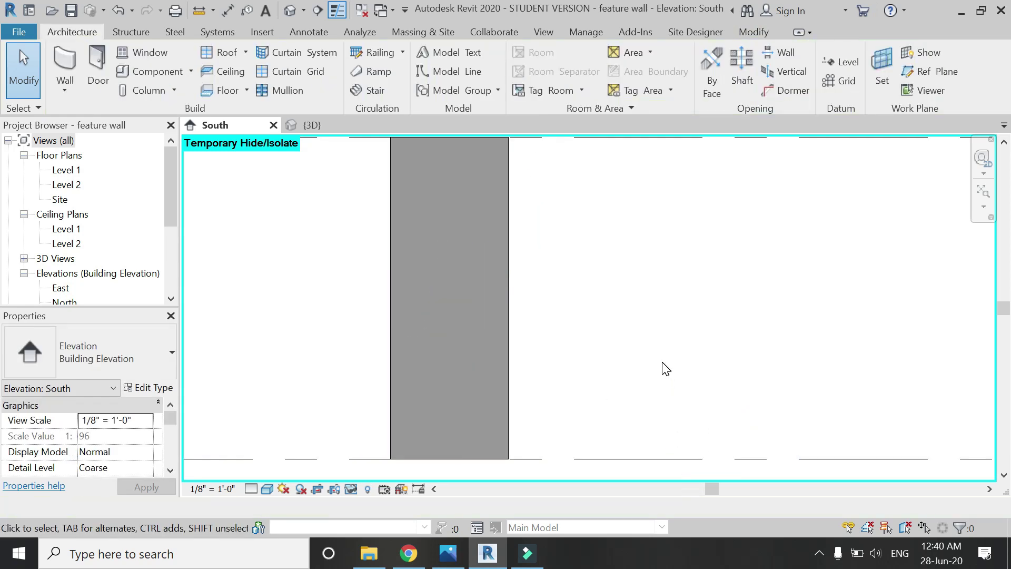
# Step: Reset the temporary hide/isolate in the South elevation to bring the petals back into view
pyautogui.click(349, 493)
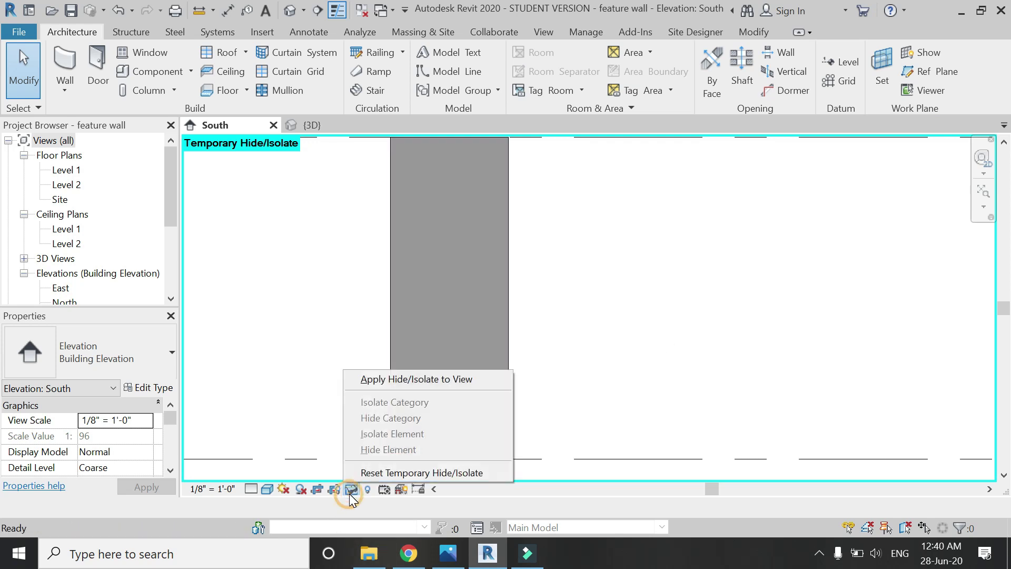
pyautogui.click(361, 474)
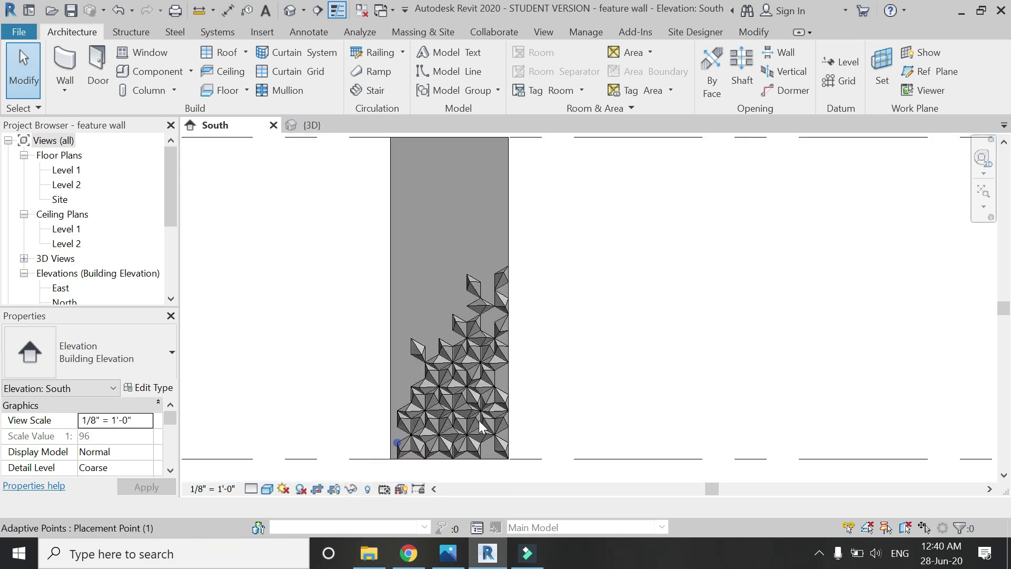
pyautogui.scroll(-1, 559, 295)
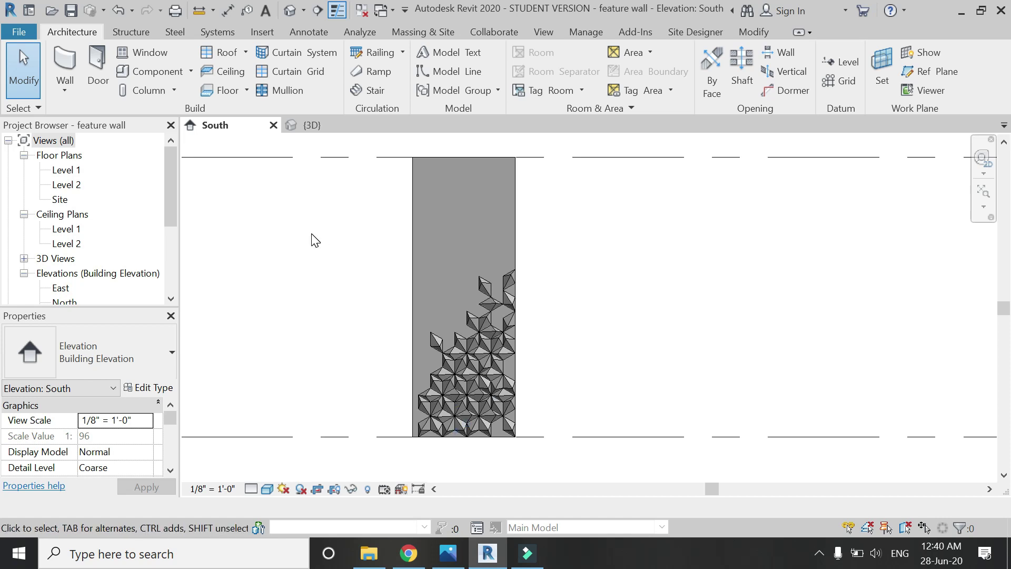
# Step: Examine the petal relief in the 3D view, including its profile from the right side, and return to a corner view
pyautogui.click(325, 125)
pyautogui.scroll(-2, 422, 442)
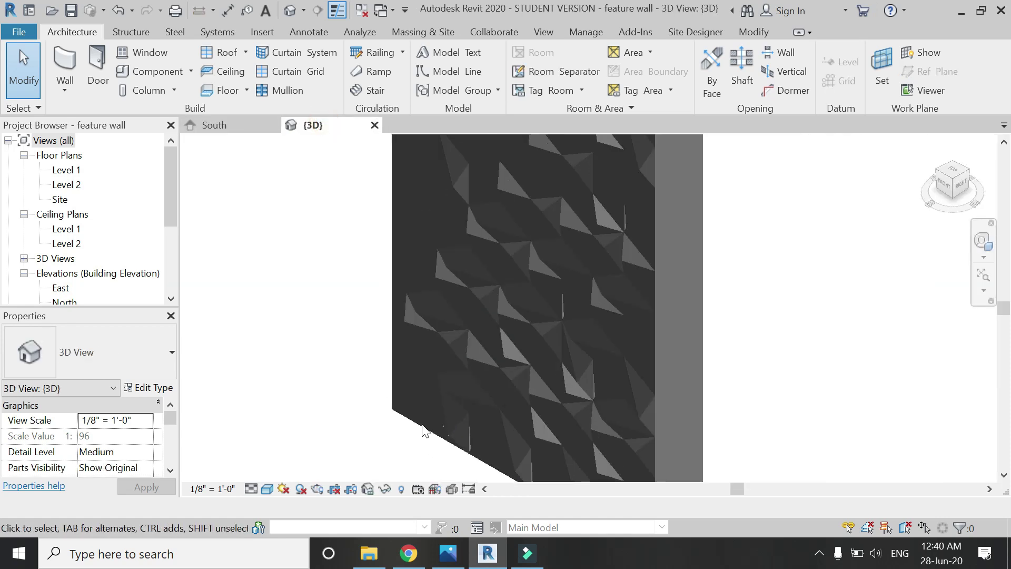
pyautogui.scroll(-1, 346, 359)
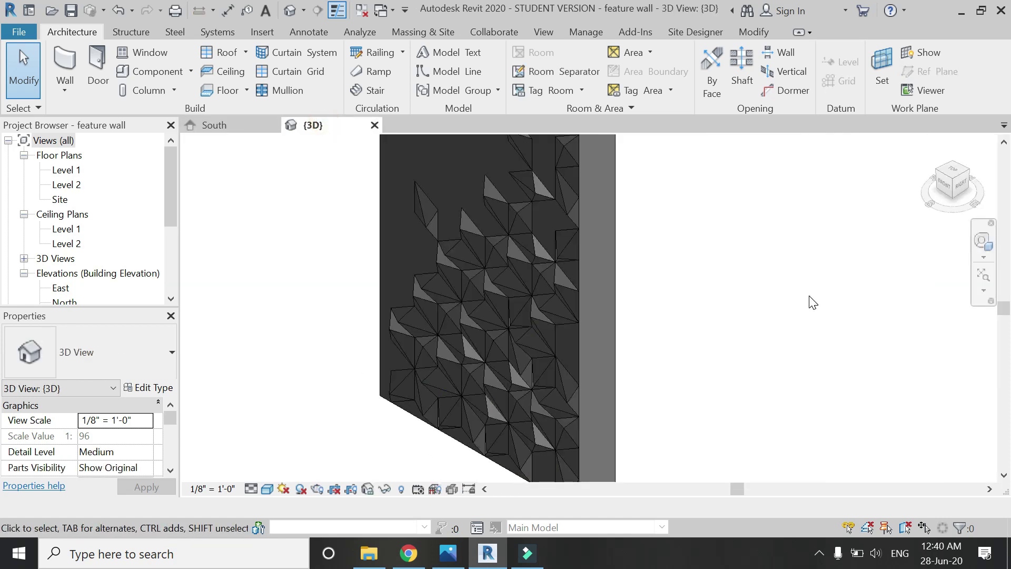
pyautogui.click(960, 205)
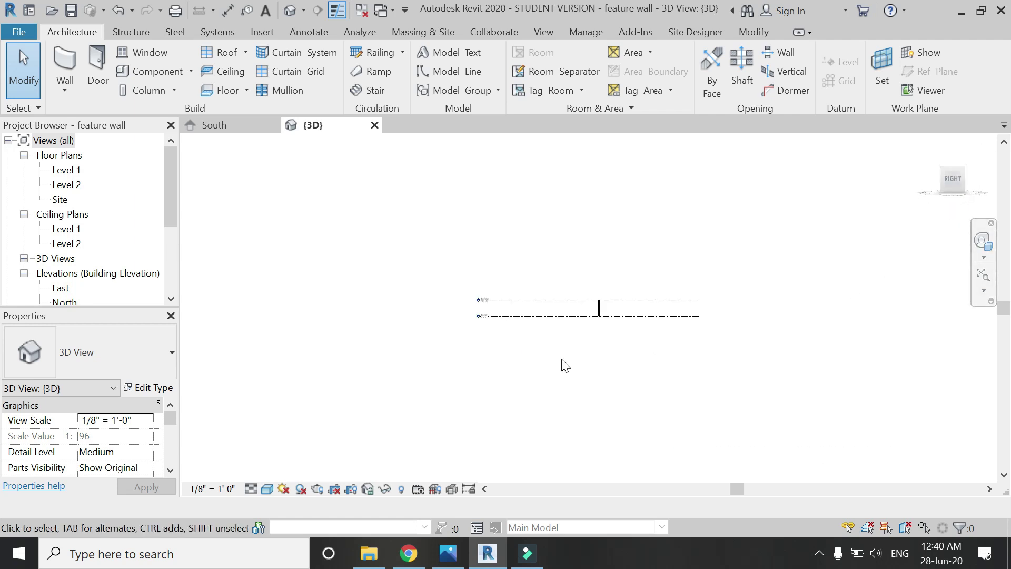
pyautogui.scroll(5, 631, 342)
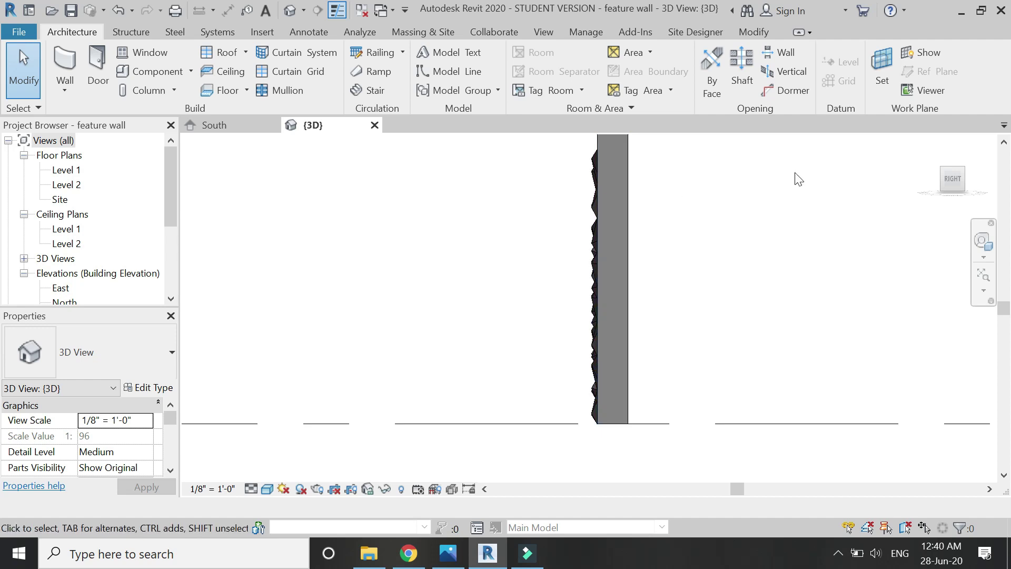
pyautogui.click(942, 174)
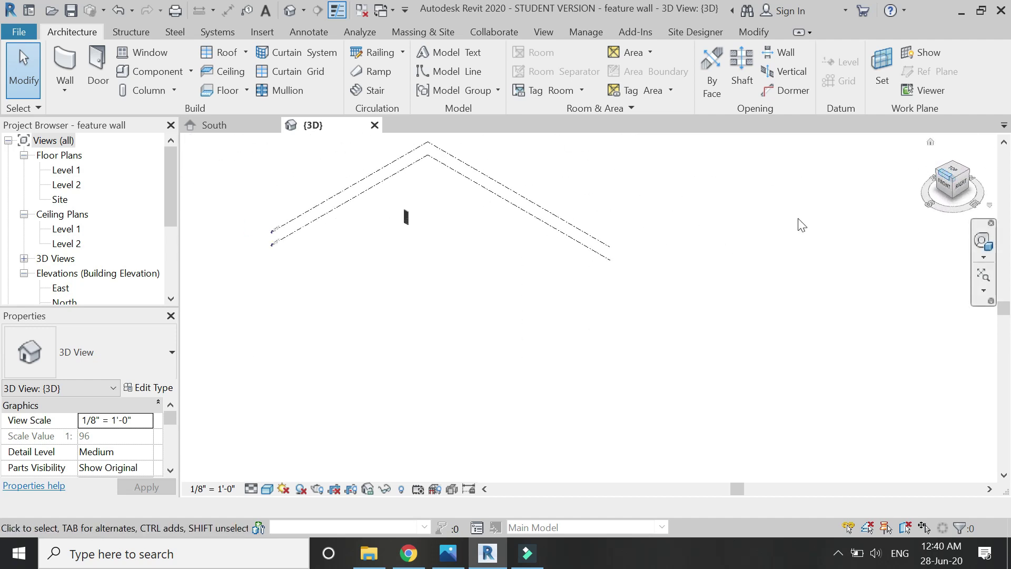
# Step: Open the Level 1 floor plan and examine the feature wall from above
pyautogui.click(74, 170)
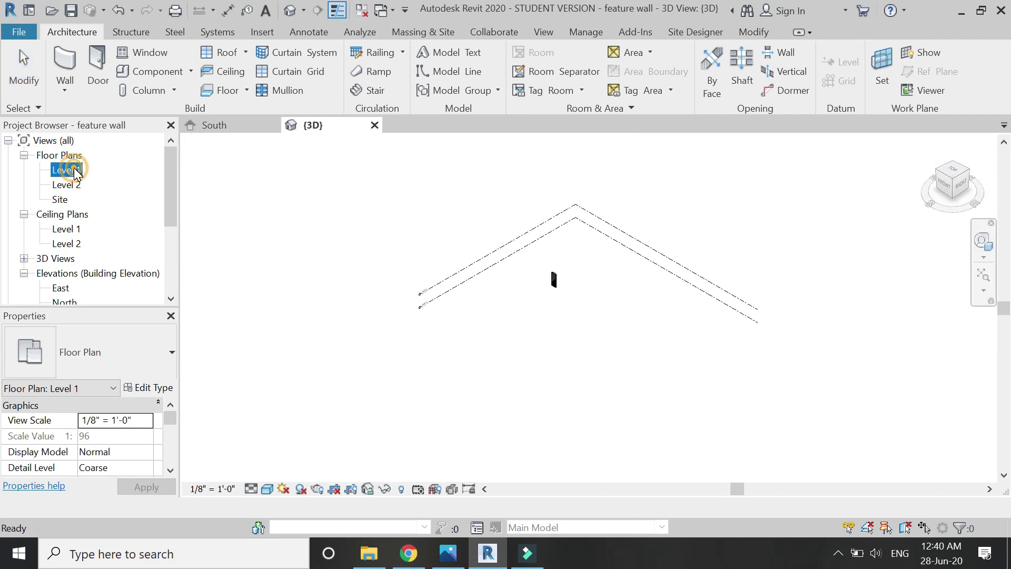
pyautogui.doubleClick(74, 170)
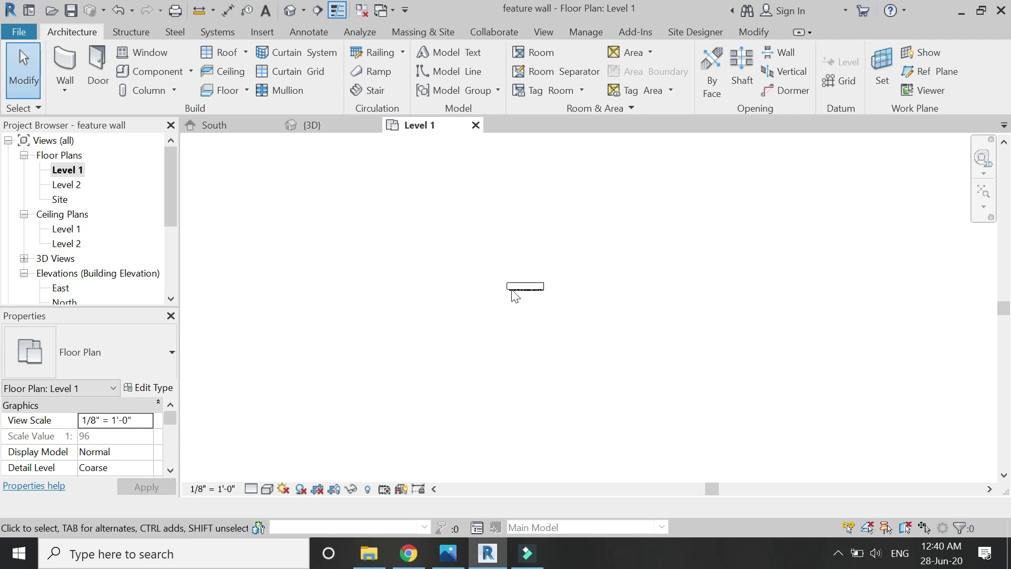
pyautogui.scroll(3, 515, 296)
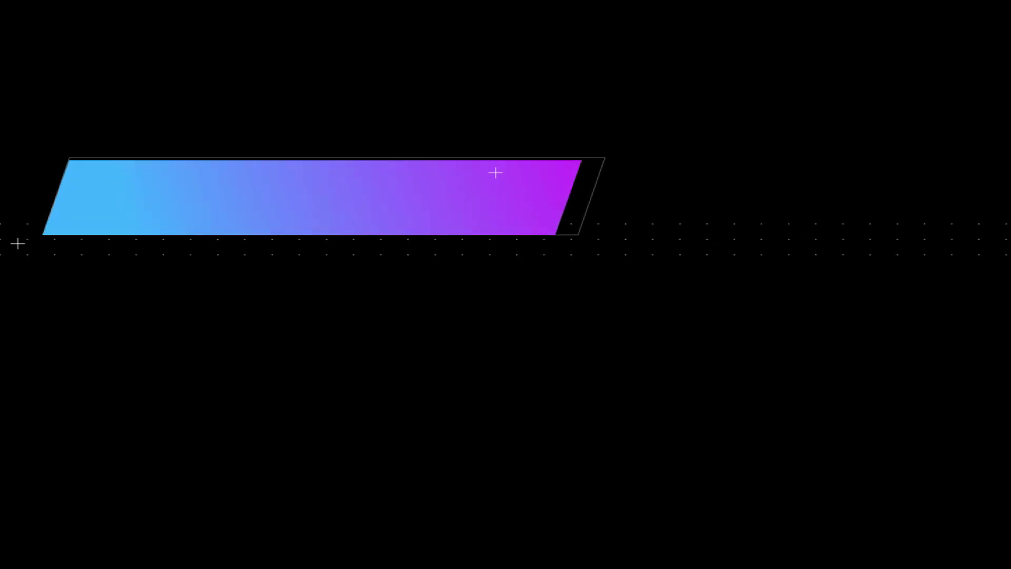